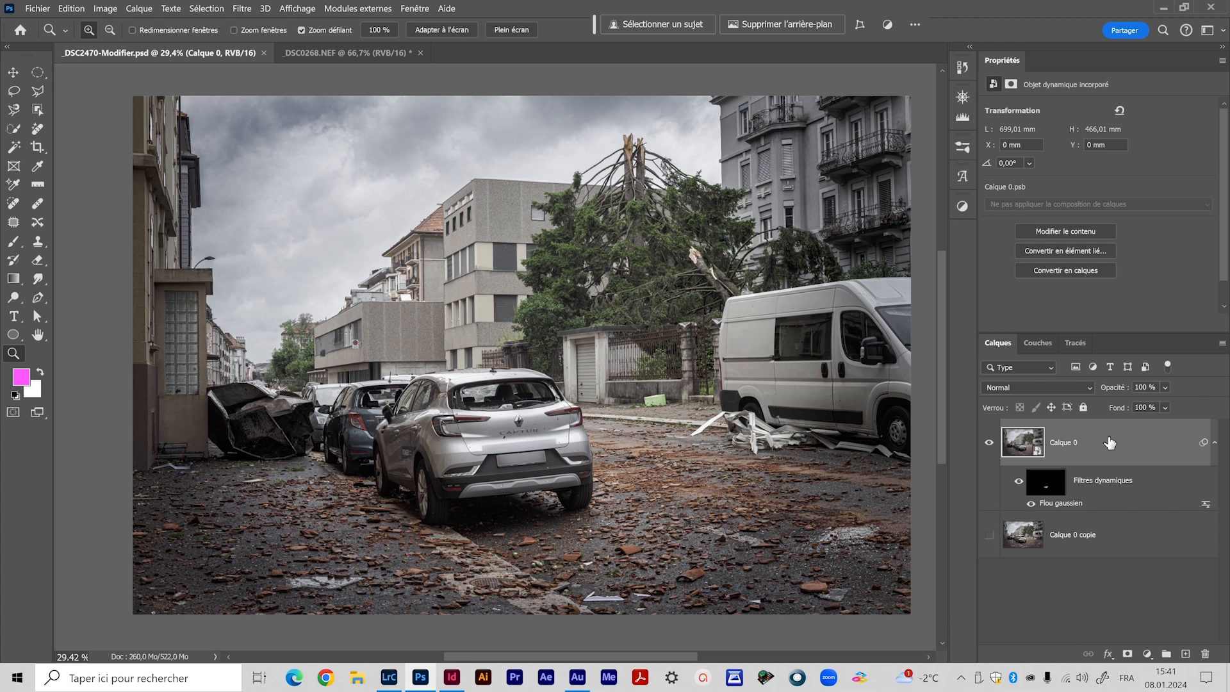
Add a gradient map adjustment layer above Calque 0
click(961, 207)
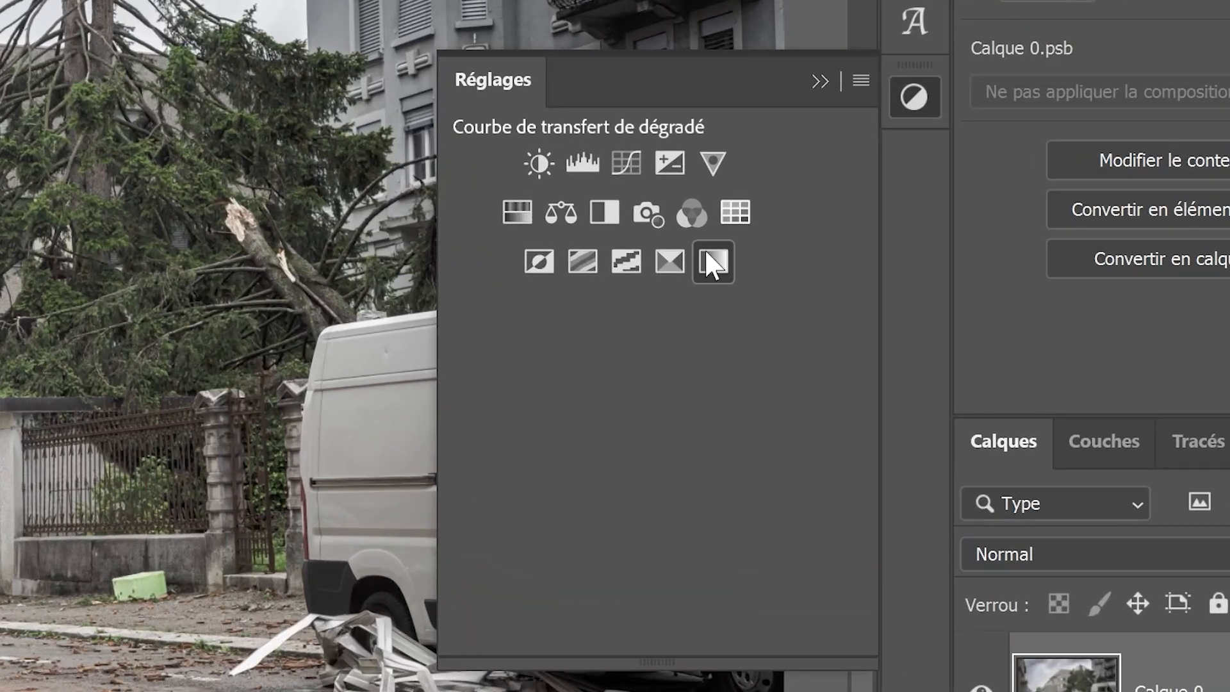
click(713, 263)
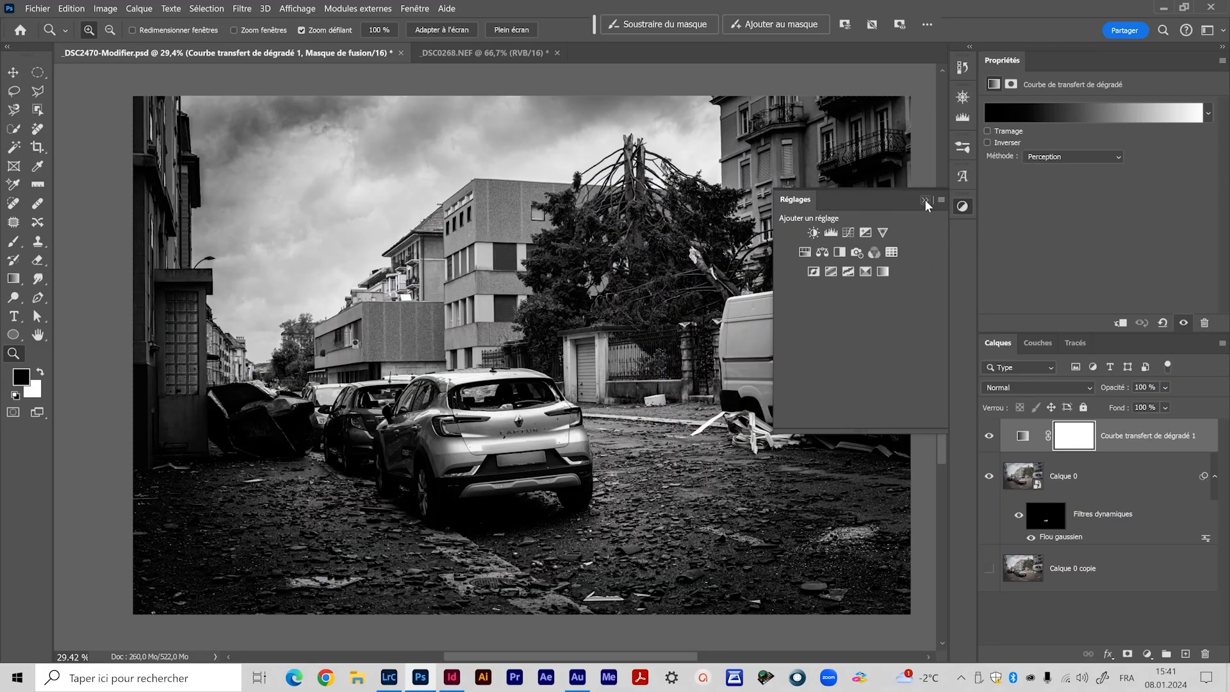
click(924, 200)
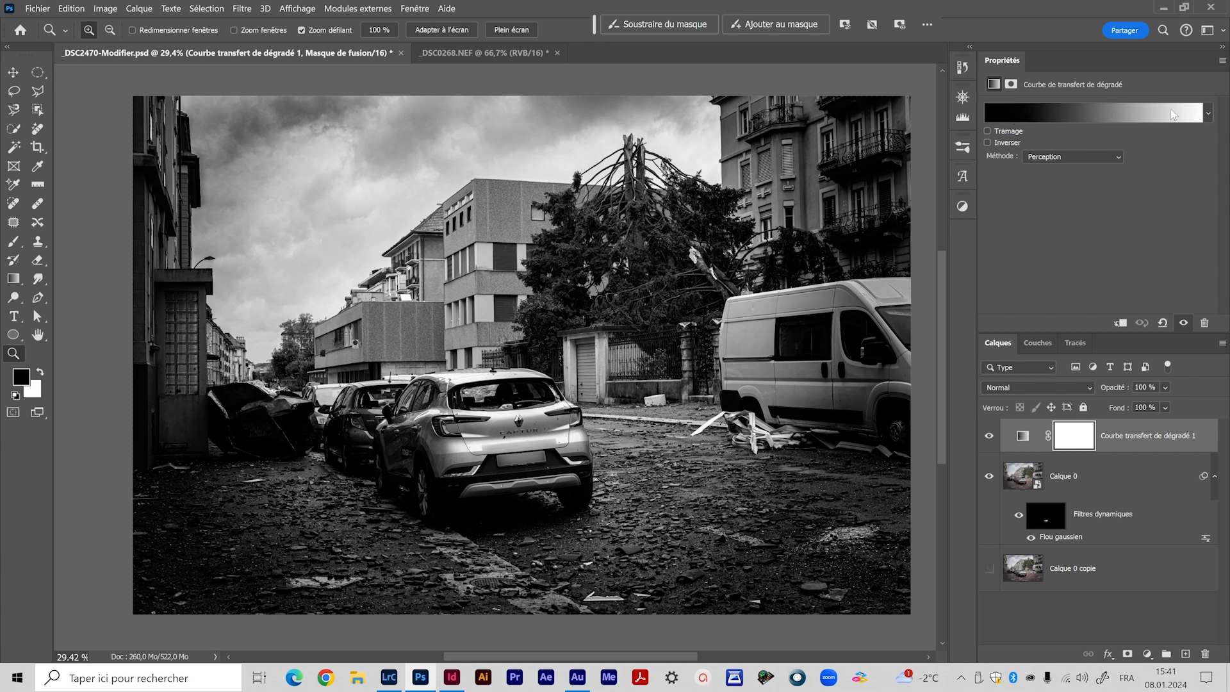
Set the dark stop of the gradient map to red d83a3a
click(1029, 117)
drag(1022, 177, 1021, 130)
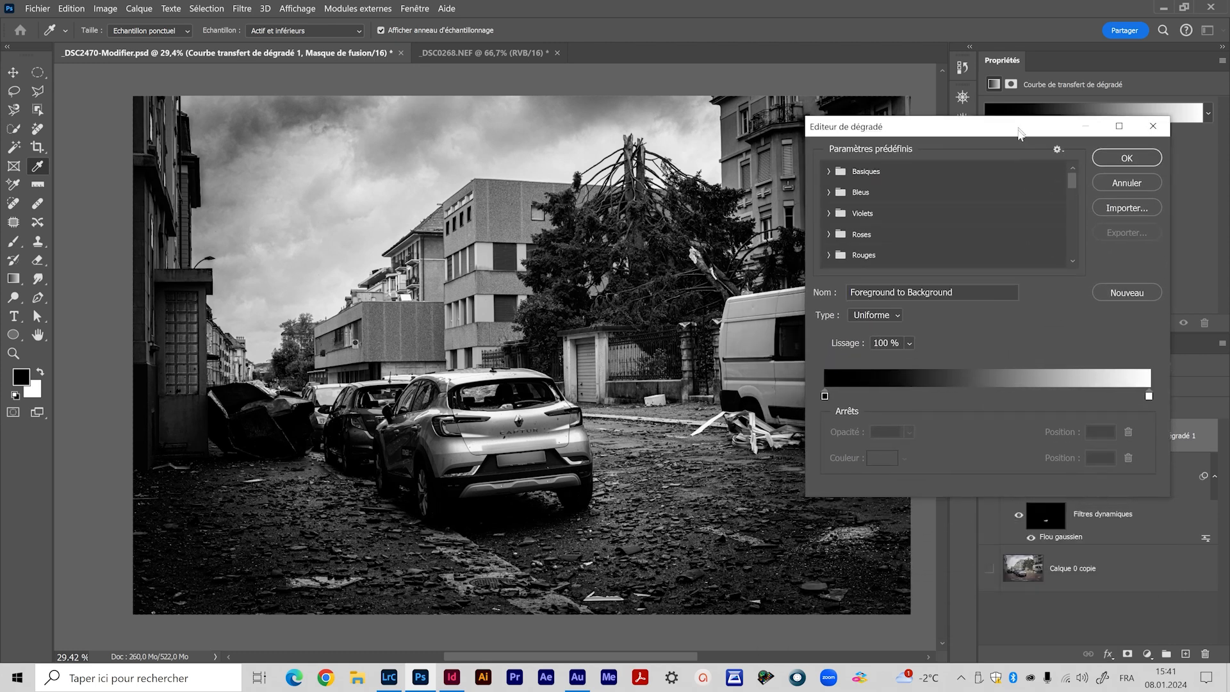
click(824, 396)
click(882, 457)
click(427, 113)
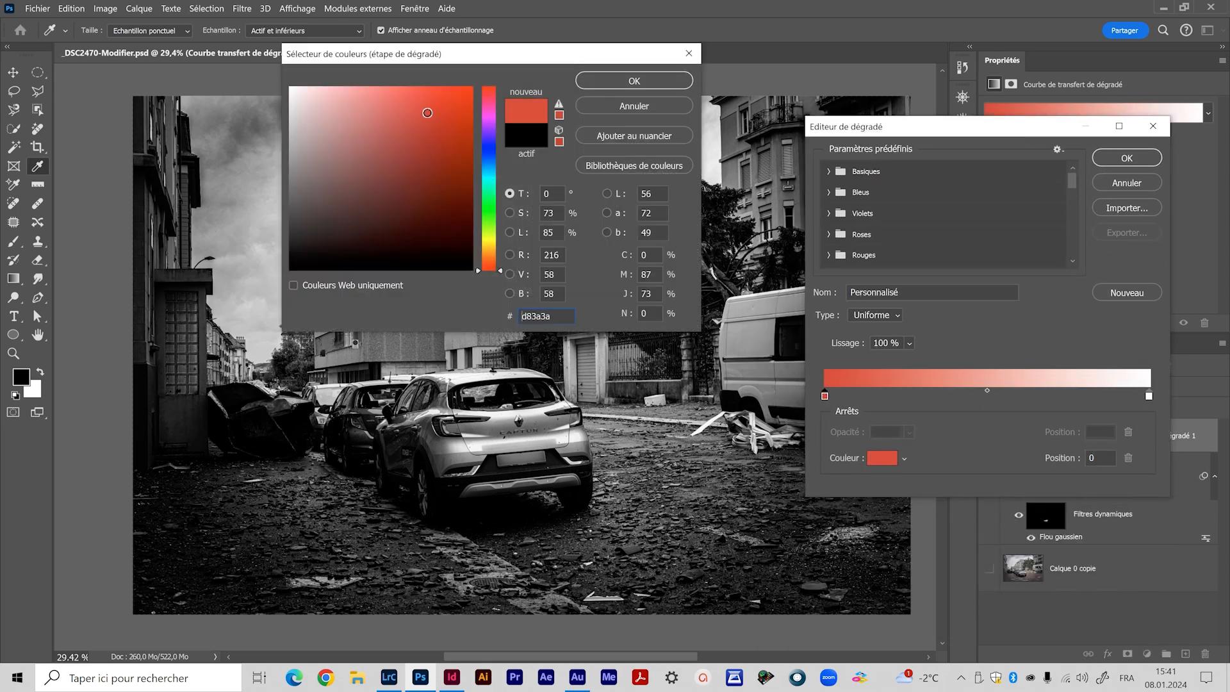
click(634, 83)
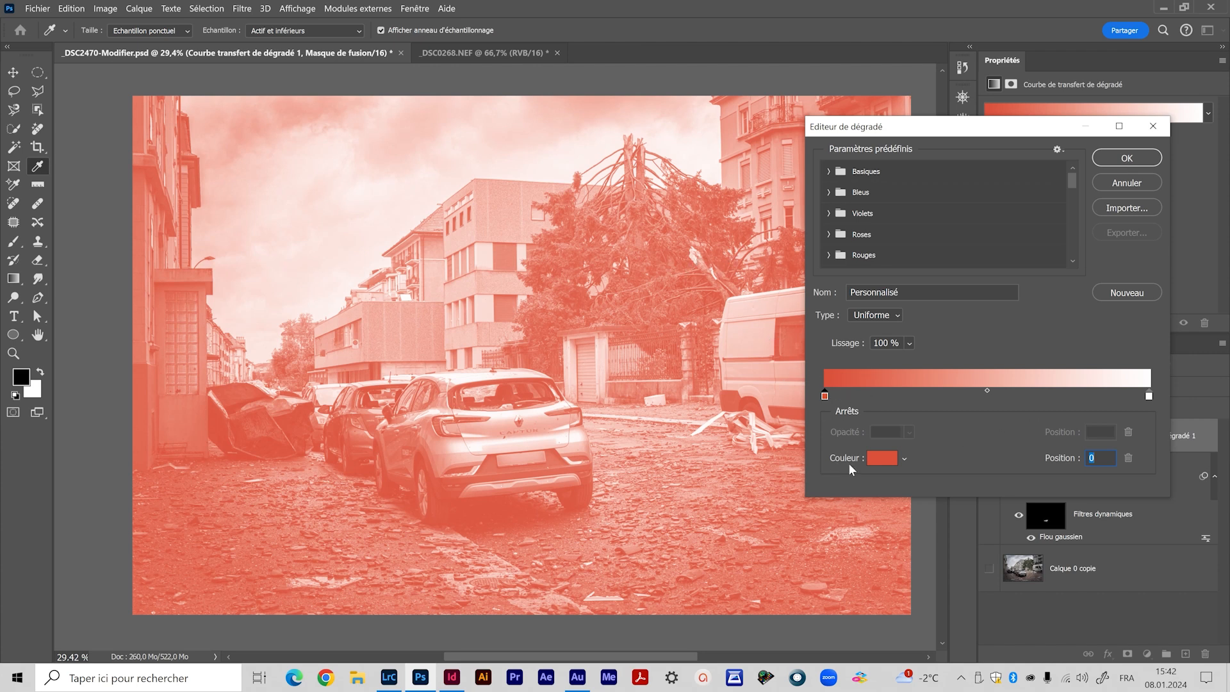
Set the gradient's dark stop to black 000000 and accept the edited gradient
click(891, 461)
text(000000)
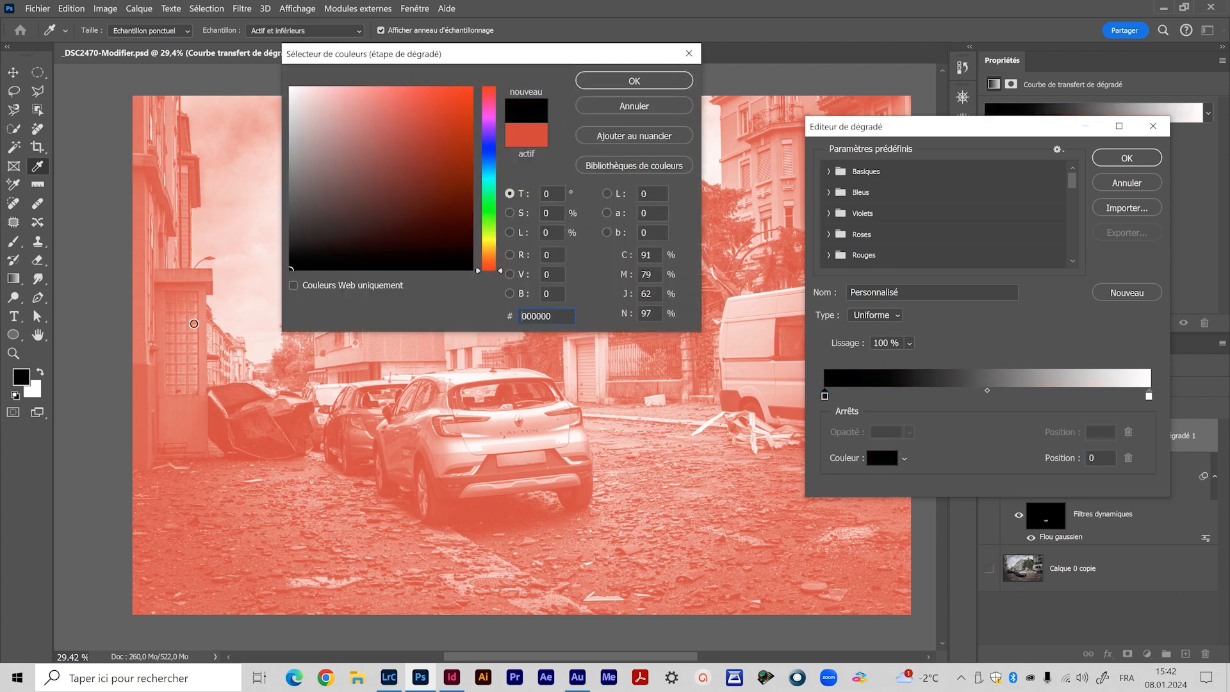
click(607, 82)
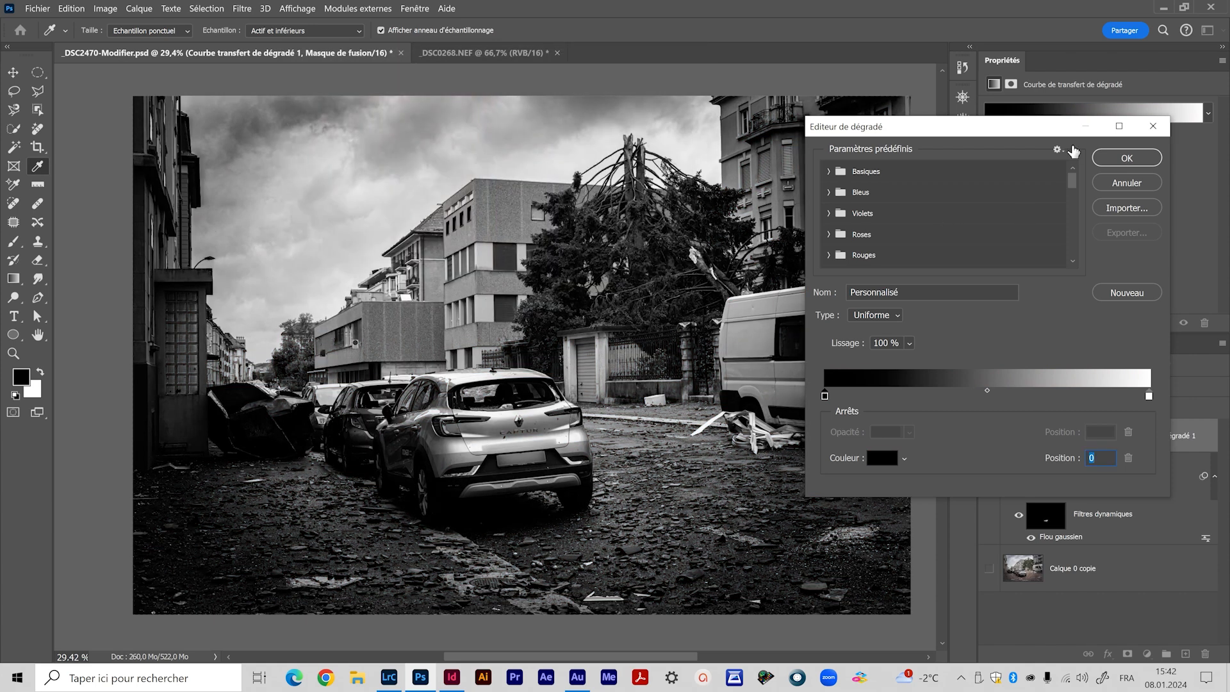
click(1135, 161)
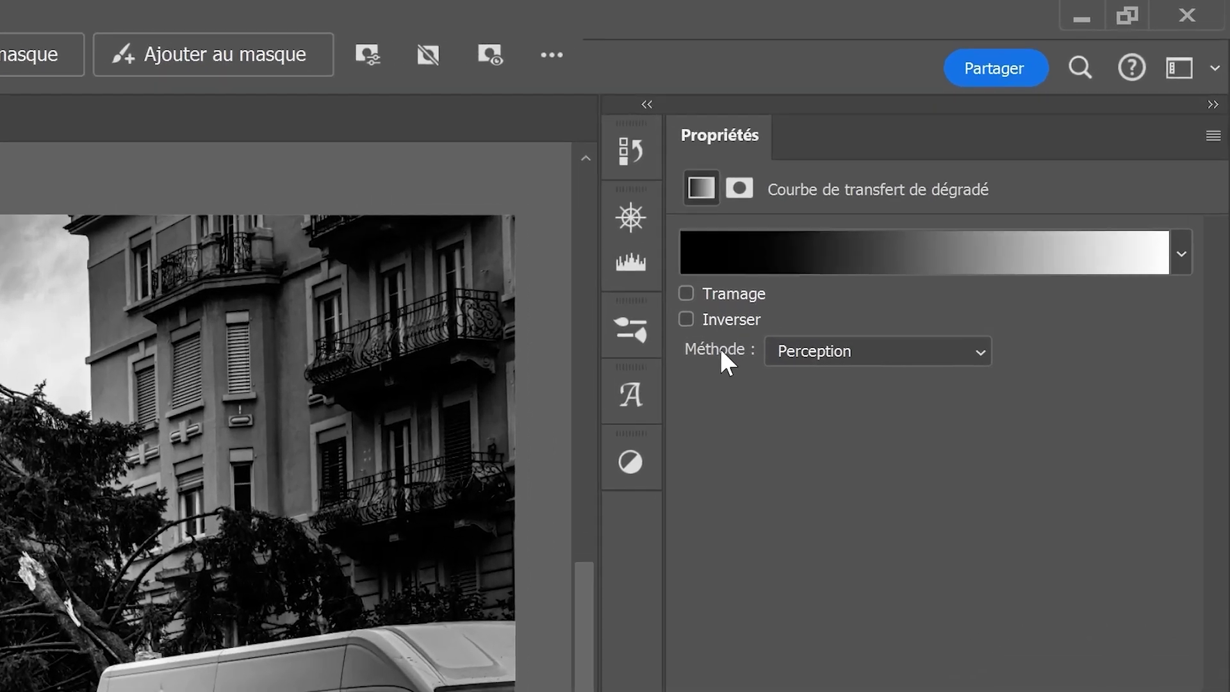
Try the Classique and Linéaire methods on the gradient map, and set the method back to Perception
click(865, 344)
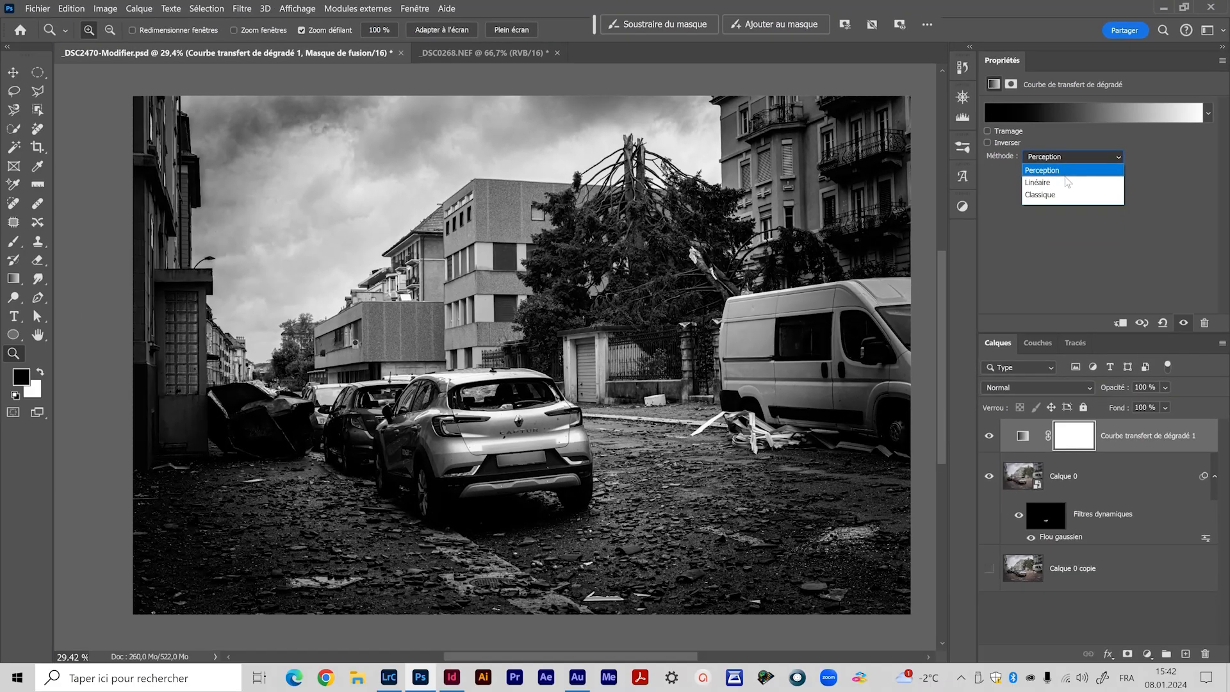
click(1051, 196)
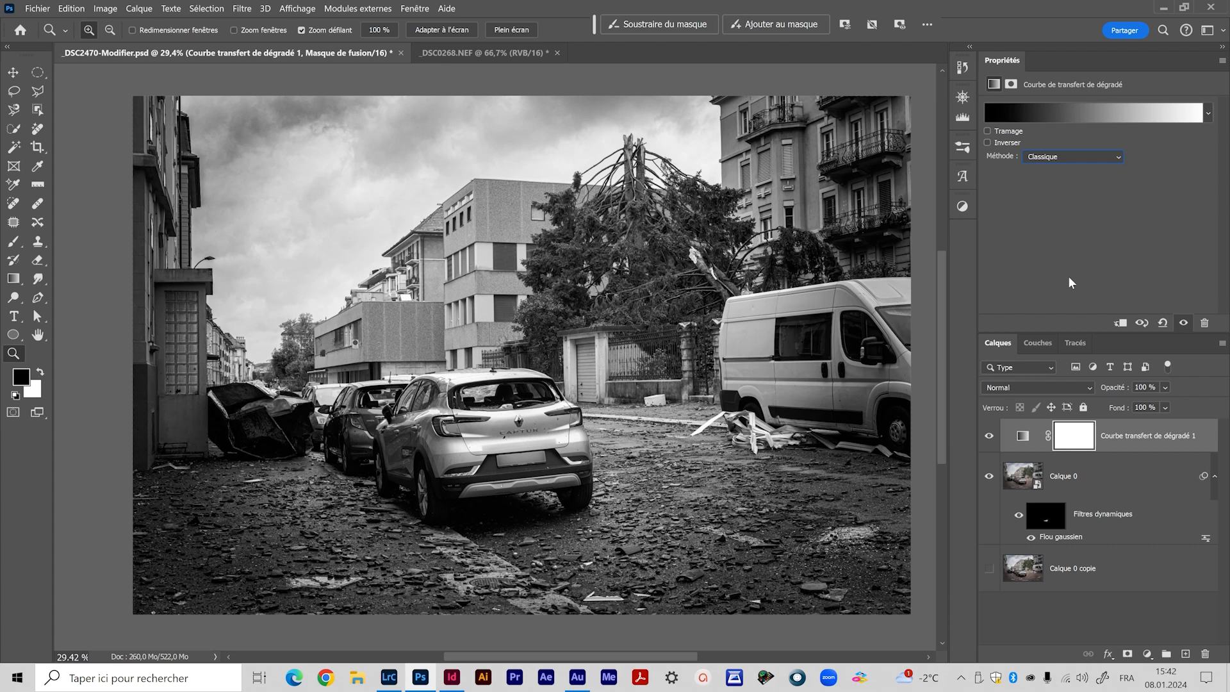
click(1060, 155)
click(1043, 178)
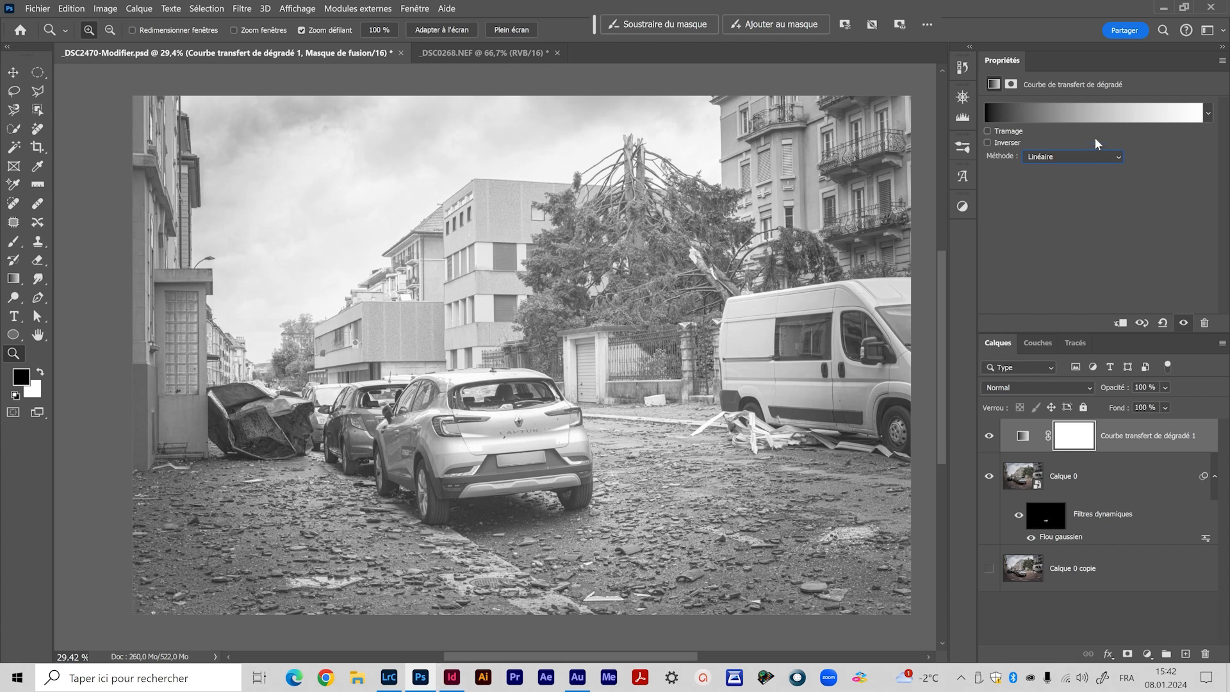
click(1085, 156)
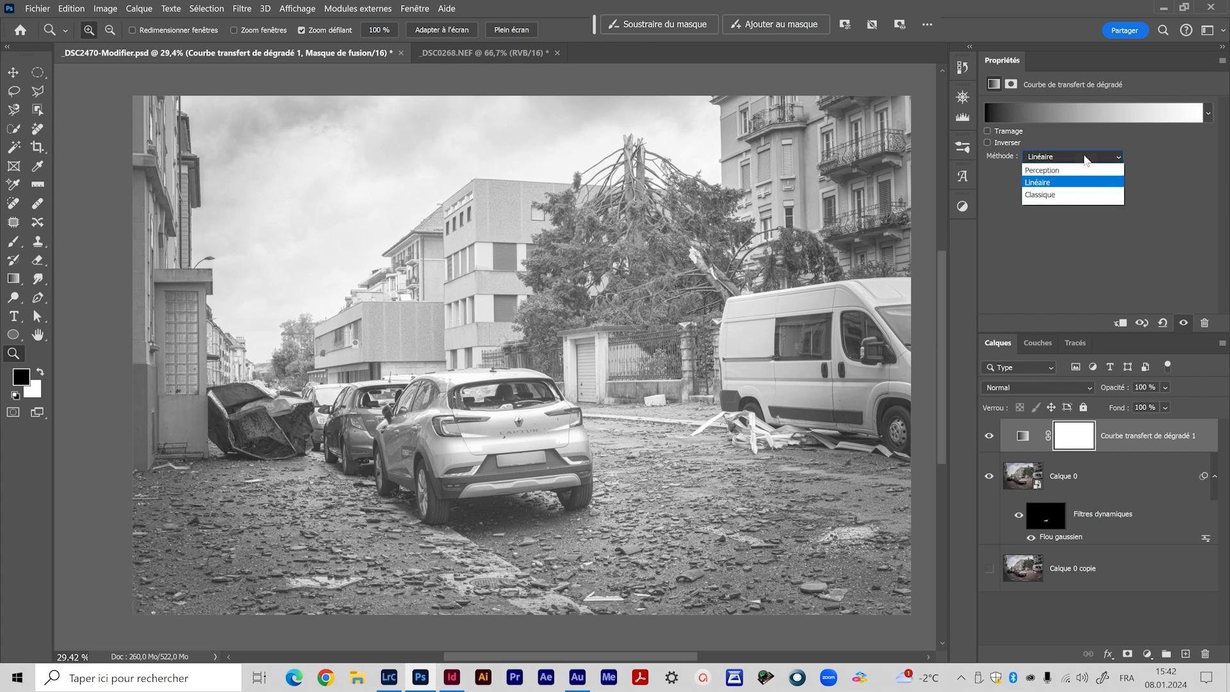
click(1053, 171)
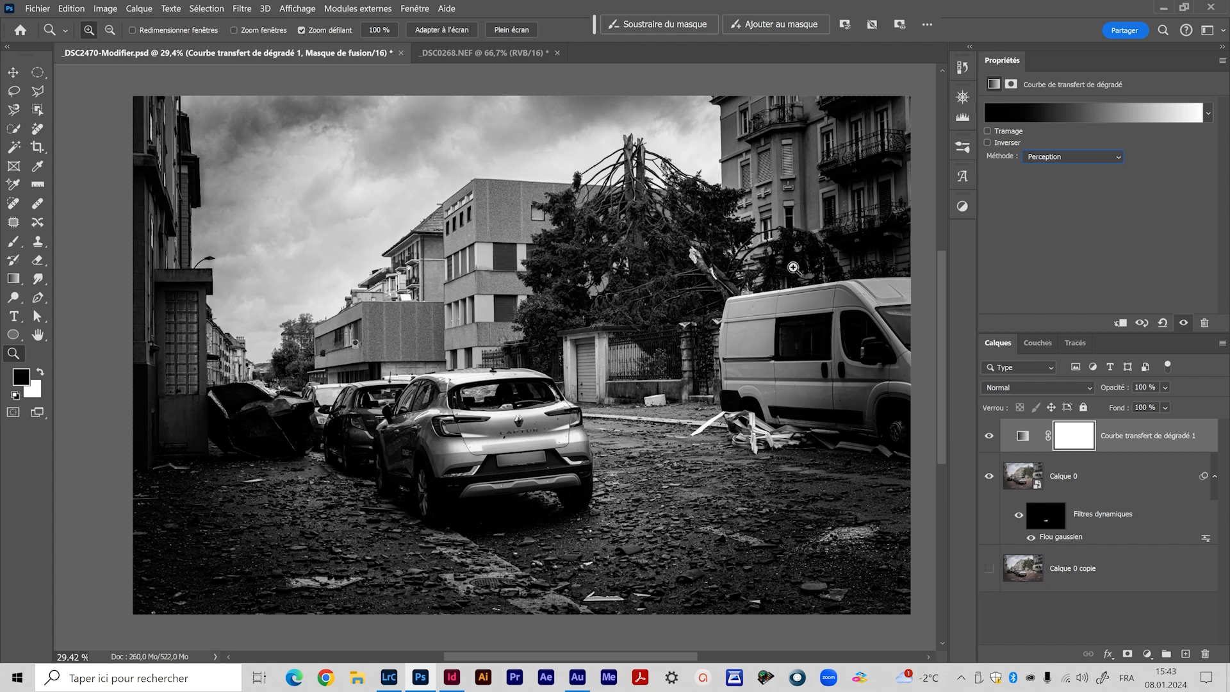
Compare the photo with and without the gradient map by toggling the adjustment layer's visibility
click(1023, 437)
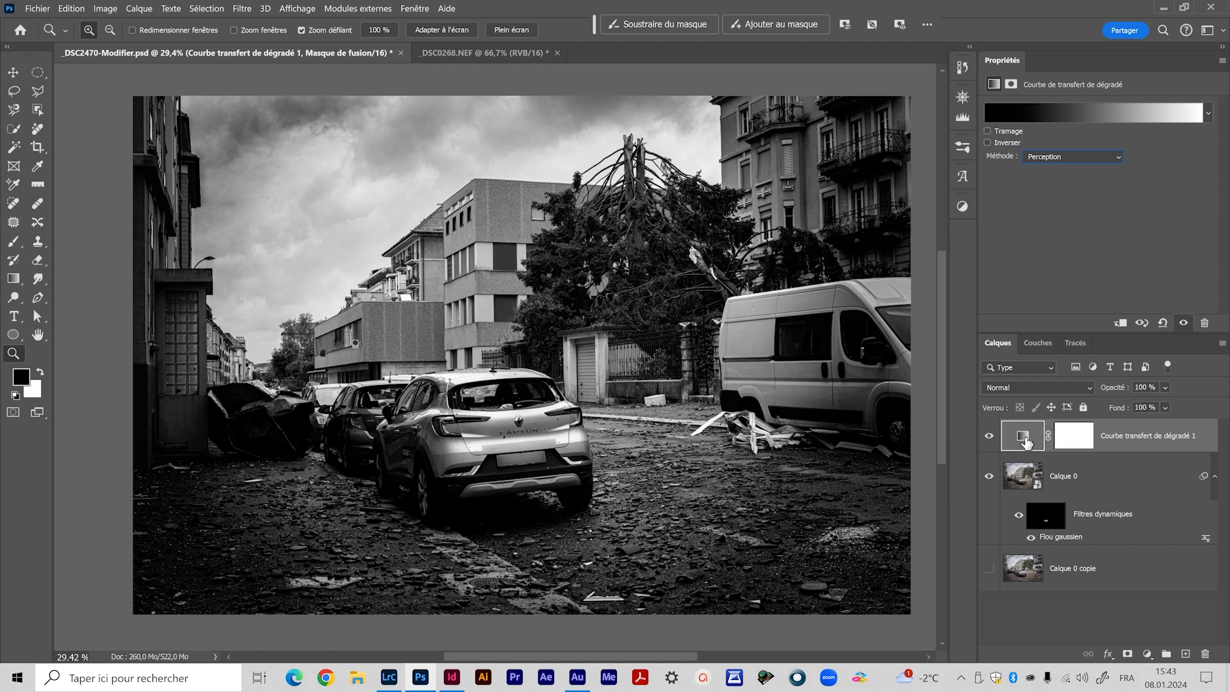
click(989, 438)
click(989, 438)
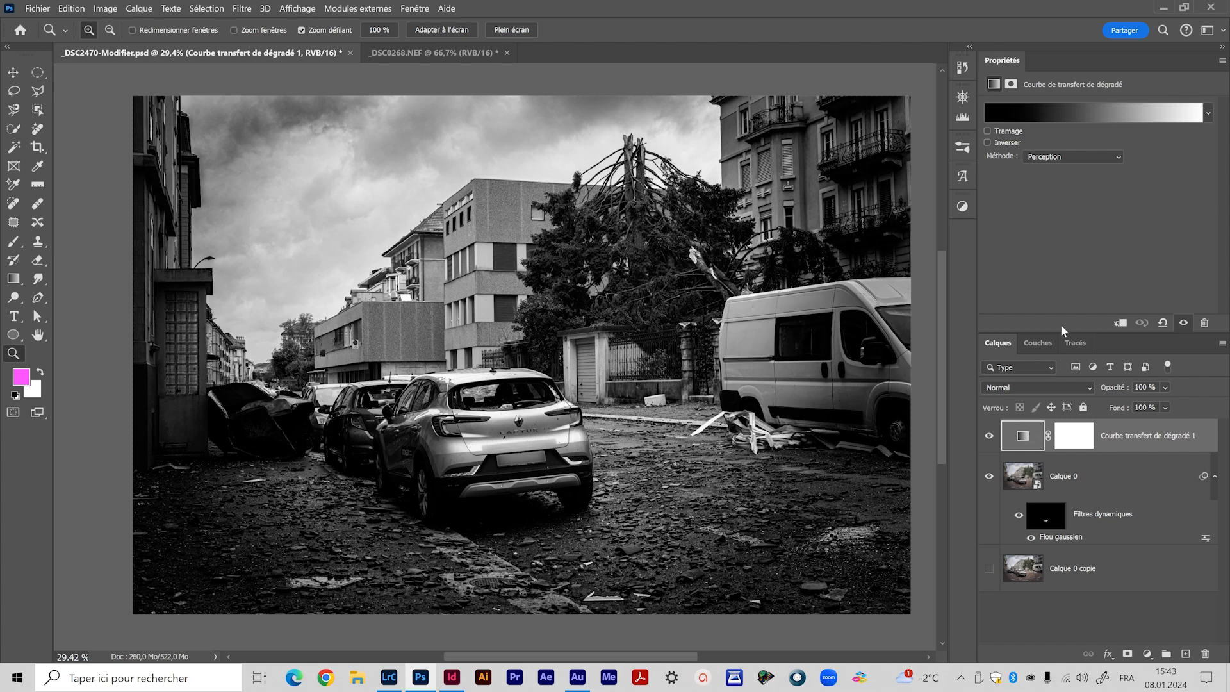
Hide the gradient map layer and add a Black & White adjustment layer above it
click(962, 206)
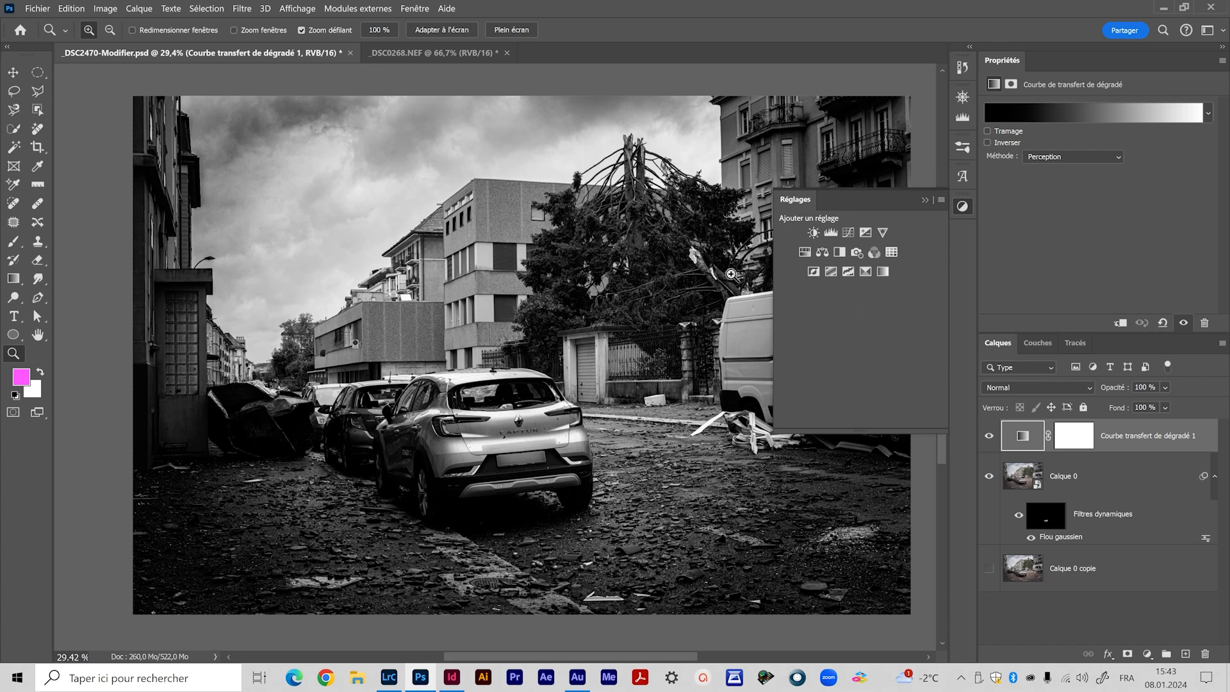
click(988, 435)
click(839, 252)
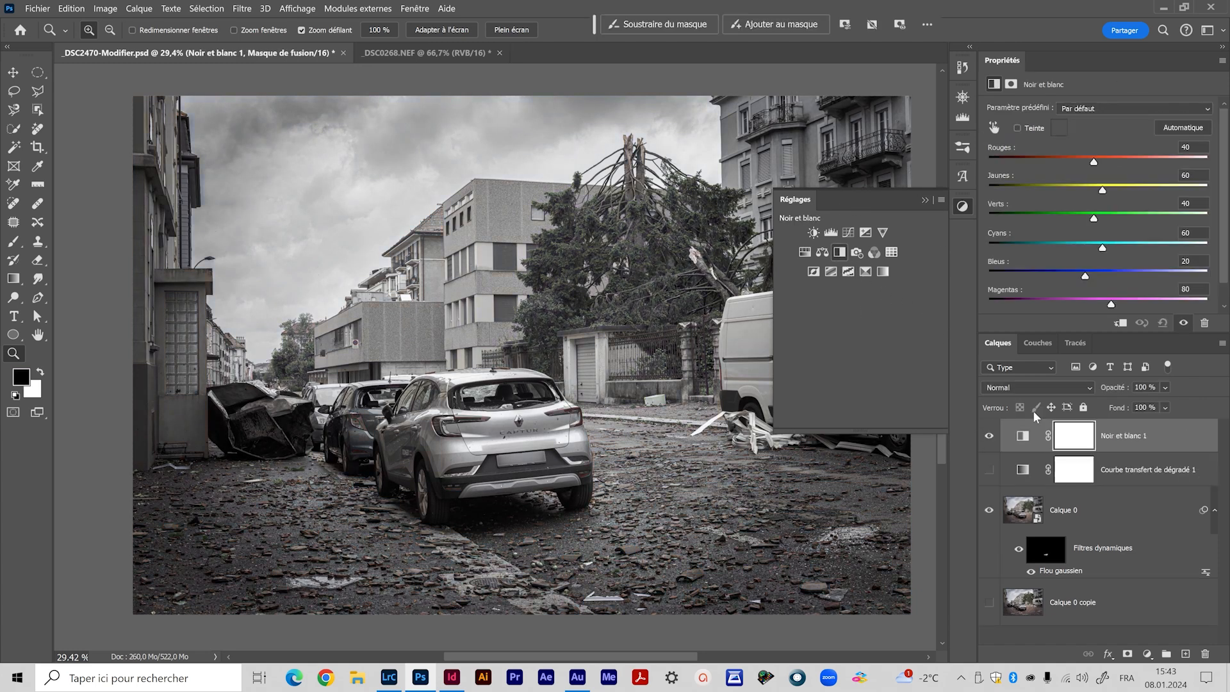
click(921, 195)
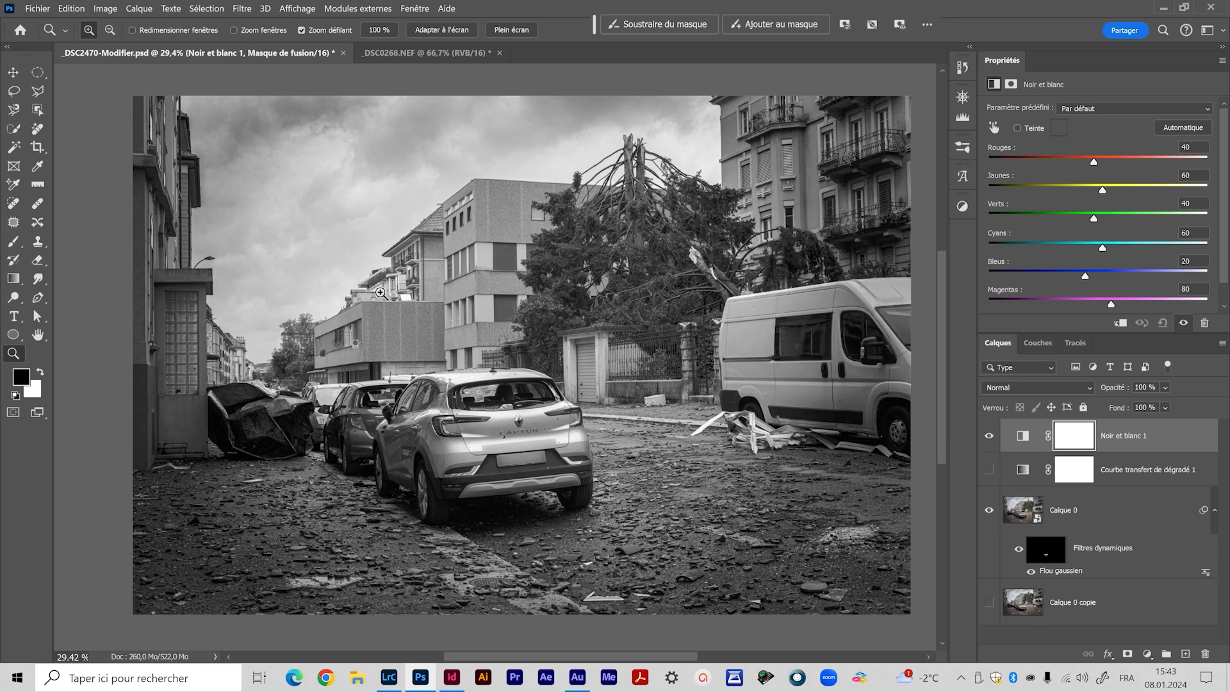
Set the Black & White adjustment to Rouges -87, Jaunes -105, Verts -91, Cyans -118 and Bleus -95
drag(1095, 164, 1053, 166)
click(1028, 187)
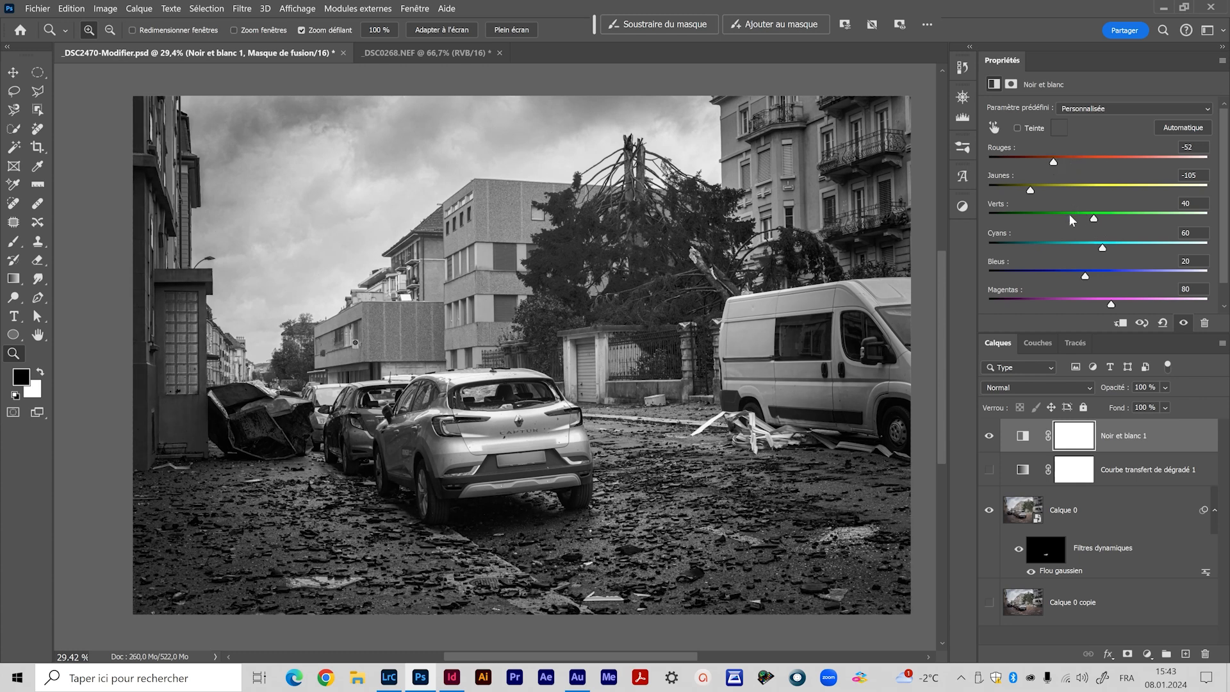
drag(1070, 220, 1036, 218)
mouse_move(1101, 248)
mouse_down()
mouse_move(1060, 251)
mouse_move(1114, 245)
mouse_up()
click(1028, 245)
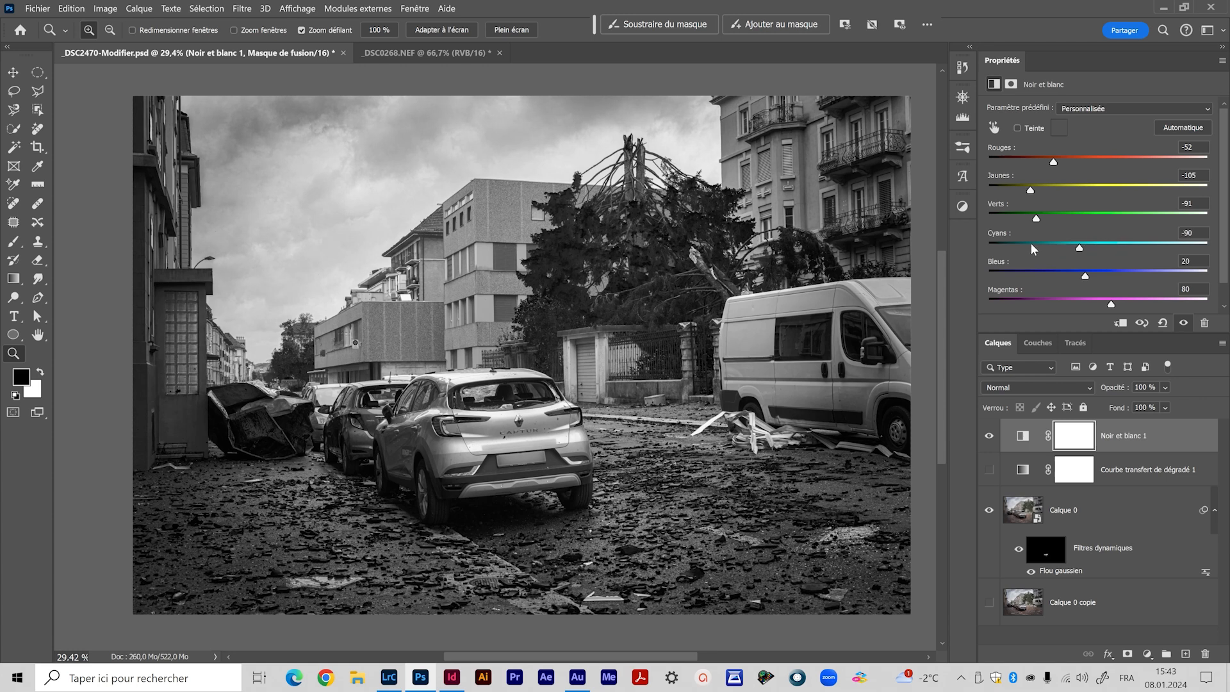
click(1039, 158)
click(1035, 272)
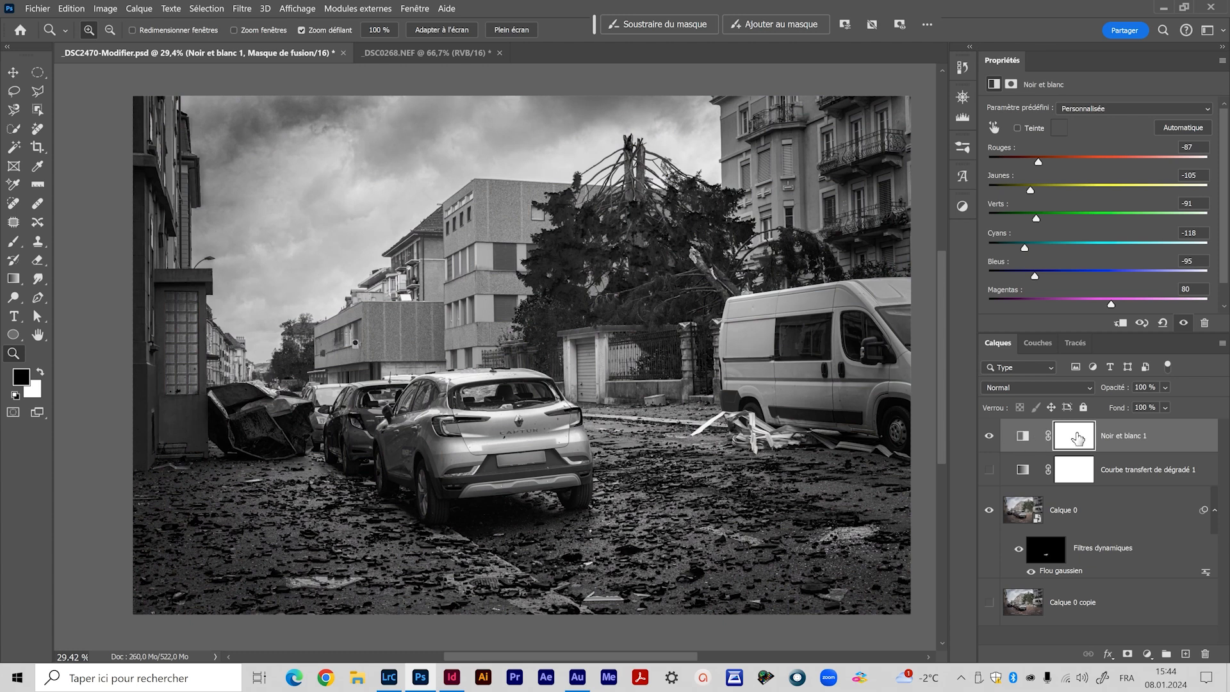
Raise the Black & White values to Jaunes 68, Rouges -34 and Verts 89
click(1023, 436)
drag(1031, 193, 1112, 189)
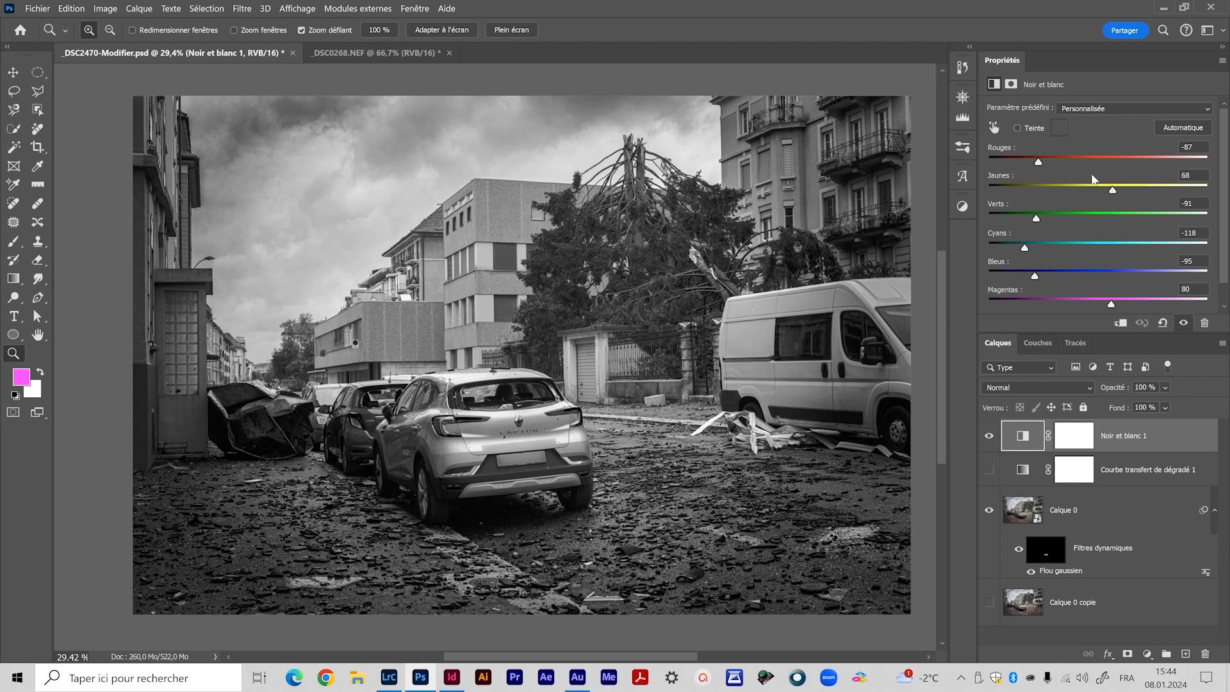
mouse_move(1037, 158)
mouse_down()
mouse_move(1128, 157)
mouse_move(1060, 164)
mouse_up()
drag(1066, 221, 1115, 216)
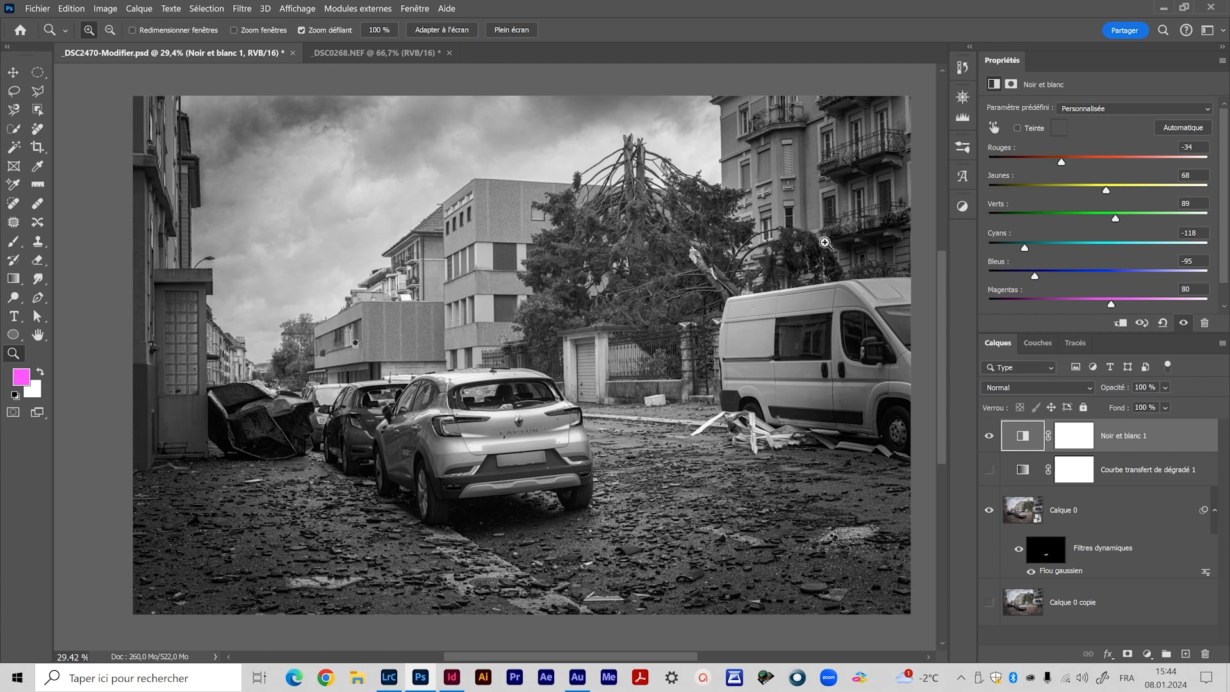
Compare the two monochrome versions by hiding the Black & White layer and briefly showing the gradient map layer
click(989, 435)
click(989, 469)
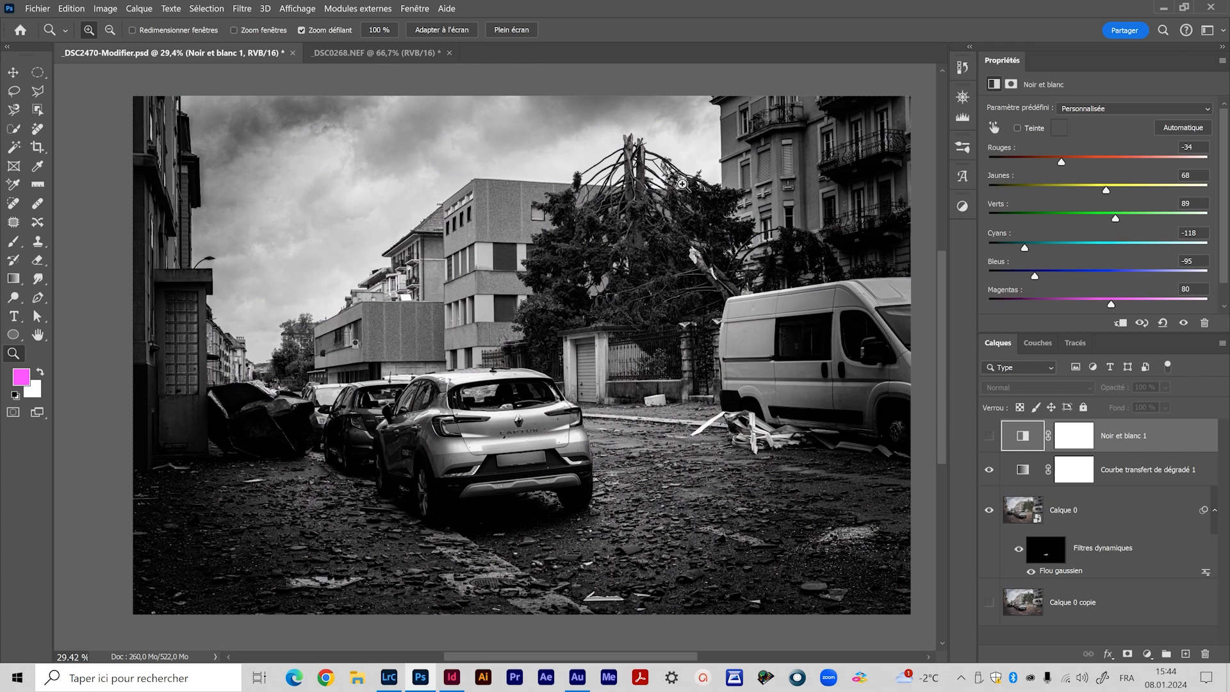
click(990, 472)
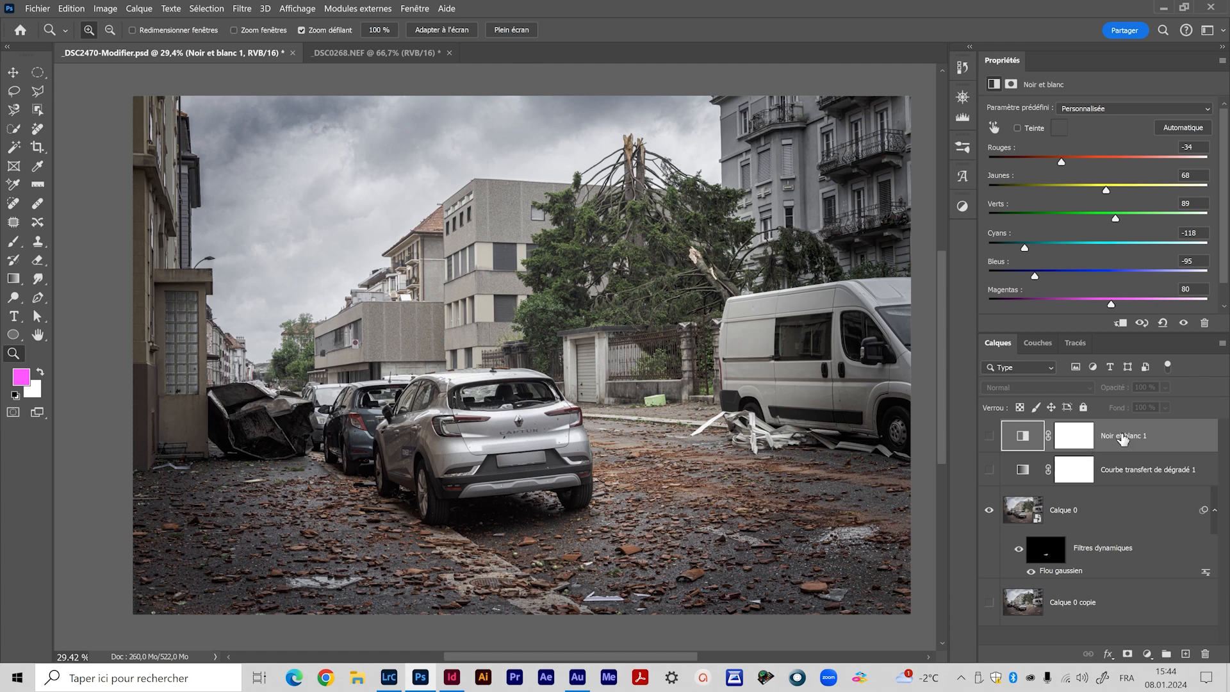
Delete the Black & White adjustment layer and make the gradient map layer visible again
scroll(1153, 449, down, 1)
click(1152, 448)
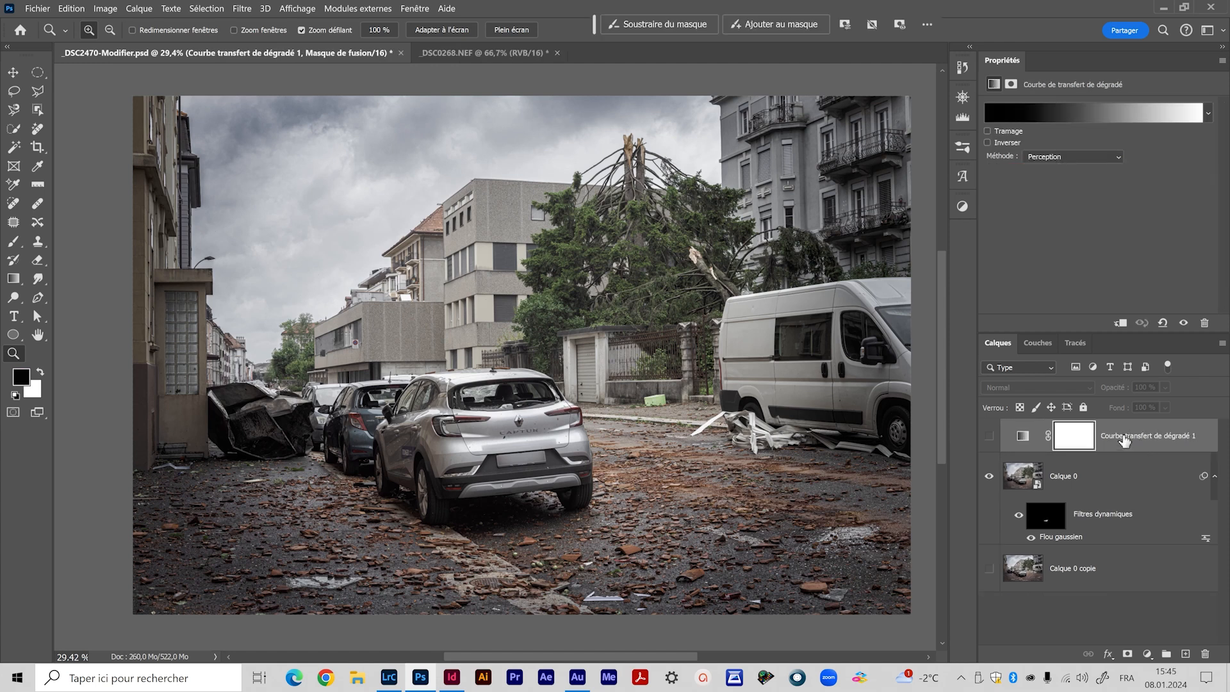
click(1014, 442)
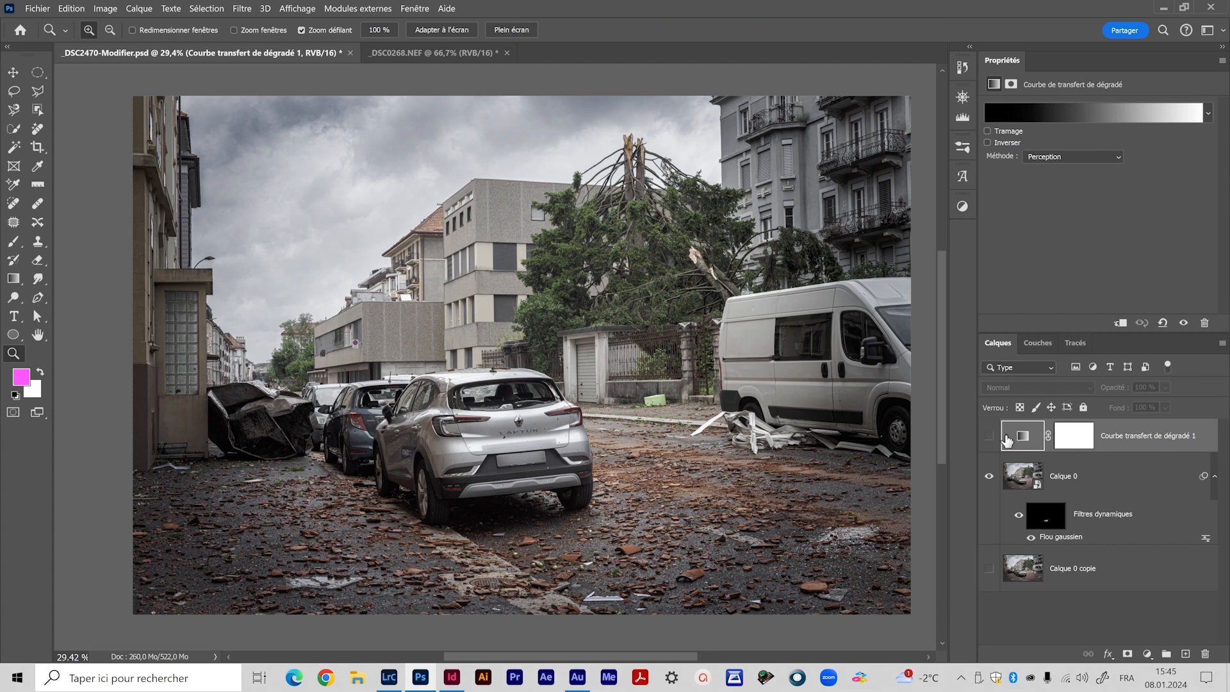
click(989, 437)
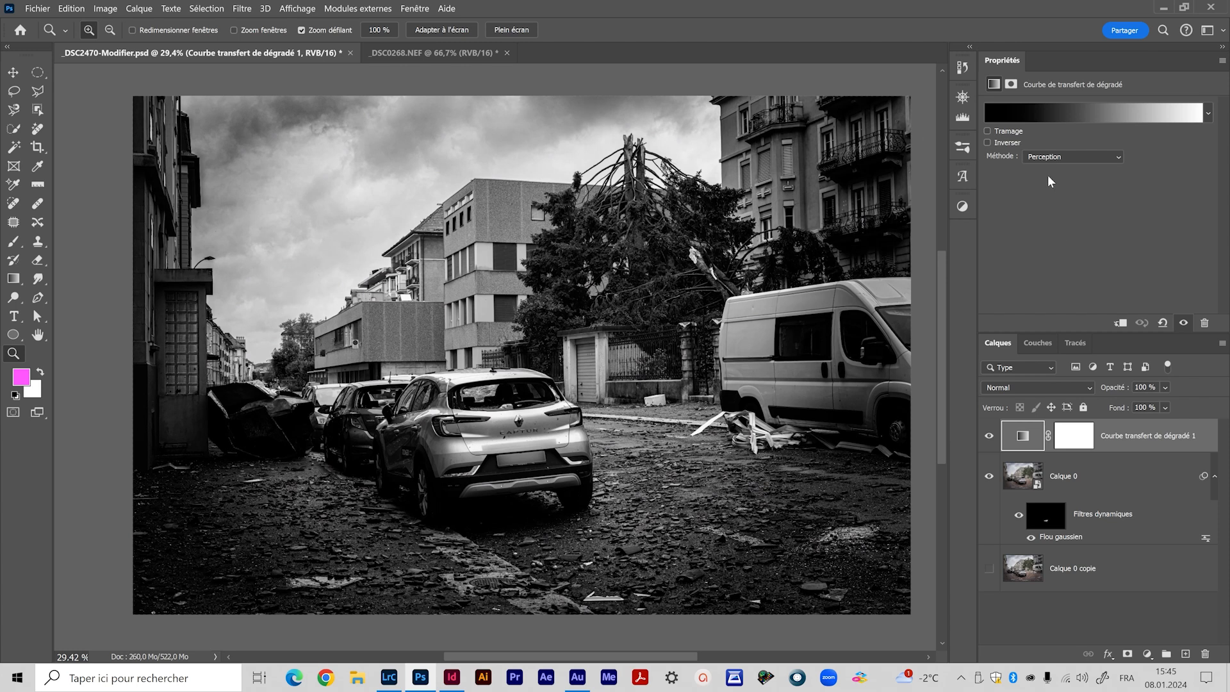
Set the gradient map's method to Classique and move the gradient's black stop to position 7
click(1051, 159)
click(1059, 188)
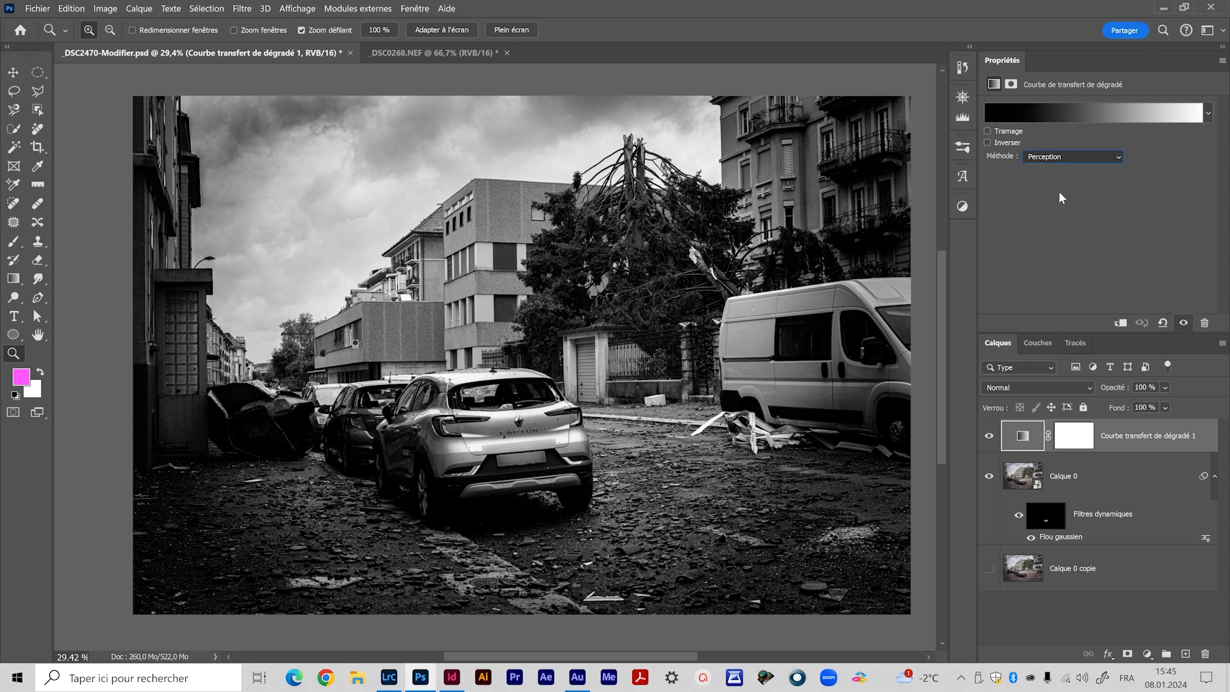
click(1057, 114)
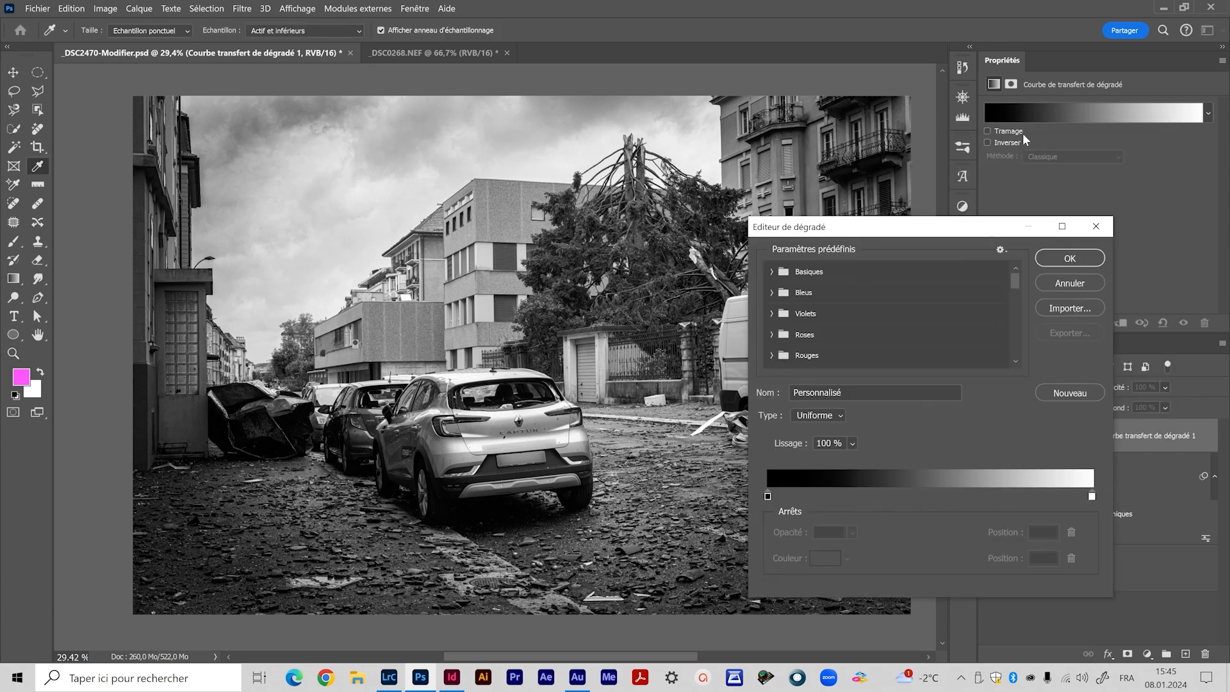
click(768, 496)
drag(769, 499, 791, 499)
click(791, 499)
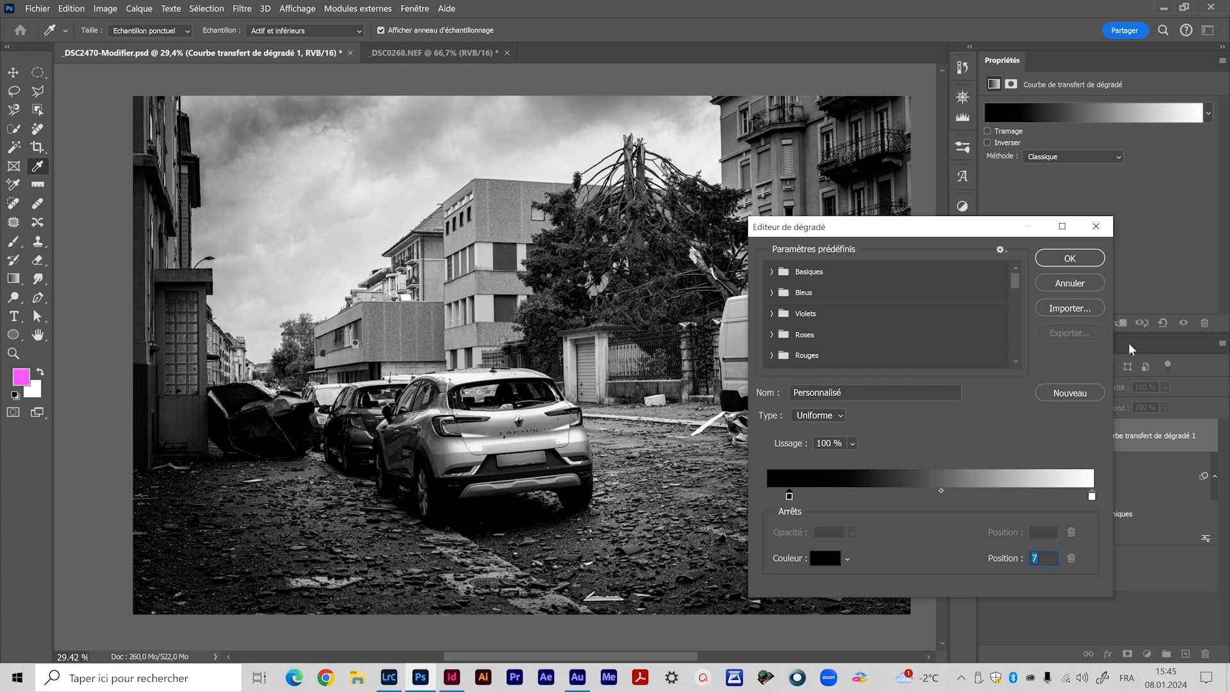
Keep the Classique method and move the gradient's white stop to position 96
drag(989, 235, 888, 218)
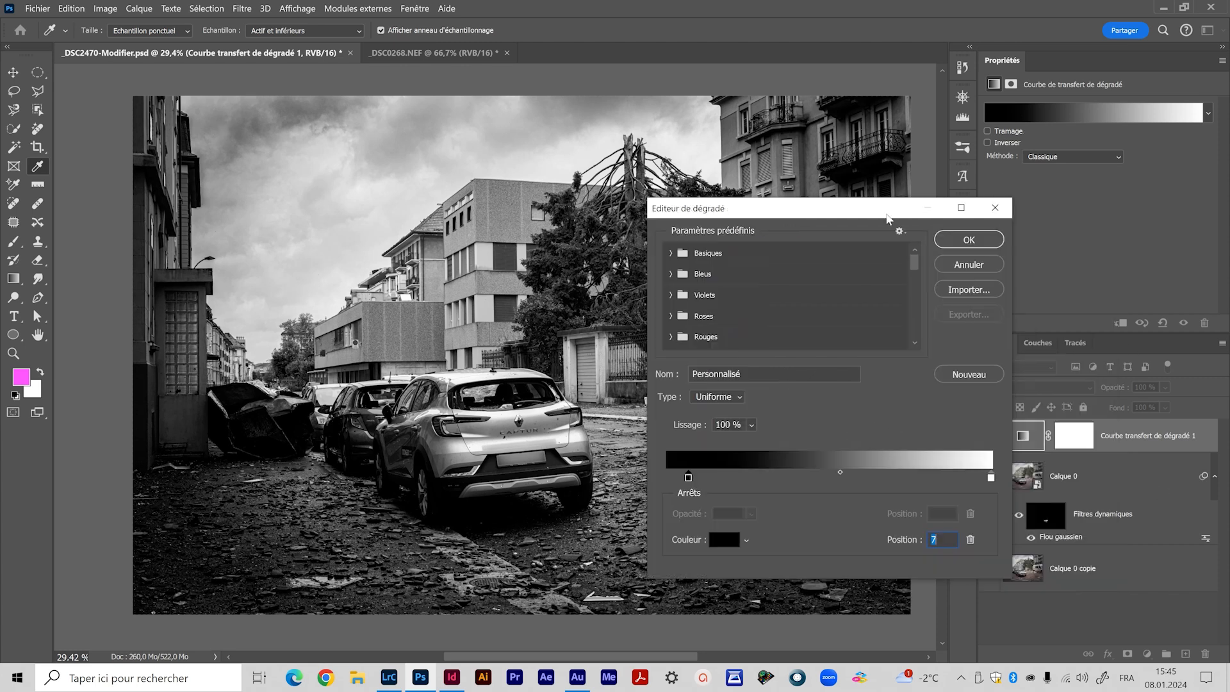
click(1087, 163)
click(1061, 193)
drag(992, 479, 975, 479)
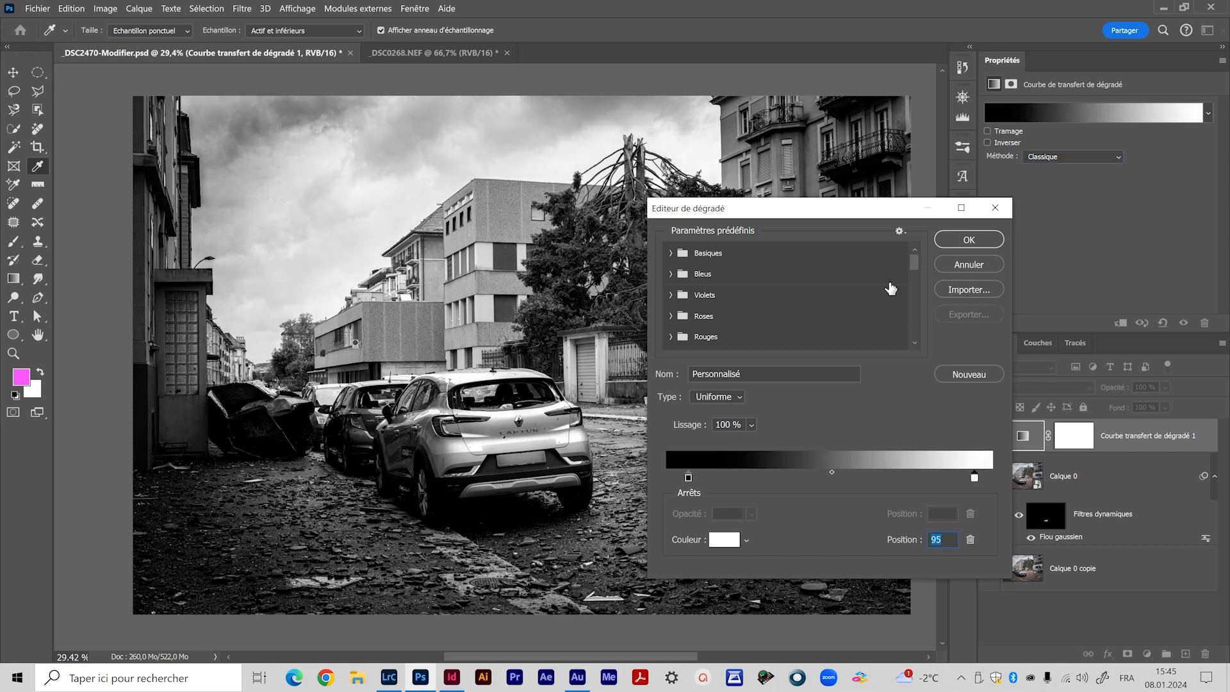
drag(846, 213, 1006, 166)
mouse_move(1134, 431)
mouse_down()
mouse_move(1116, 431)
mouse_move(1138, 431)
mouse_up()
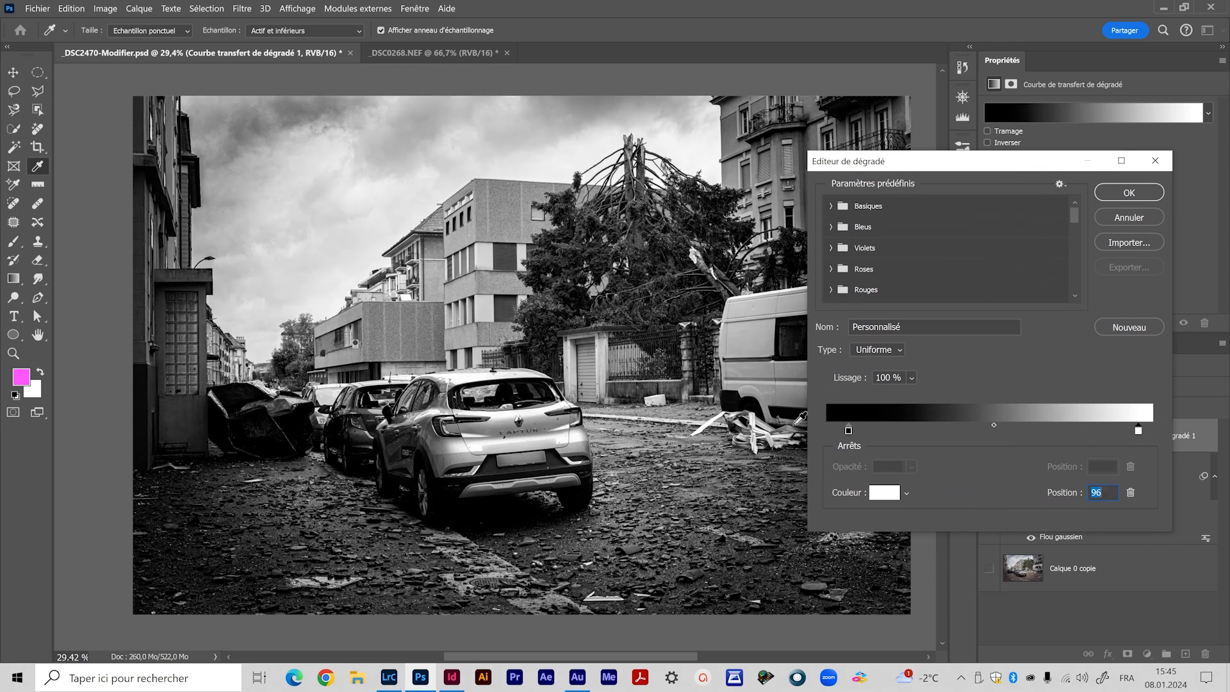
Try shifting the gradient's midpoint towards the black stop to position 33, and return it to its previous place
click(849, 431)
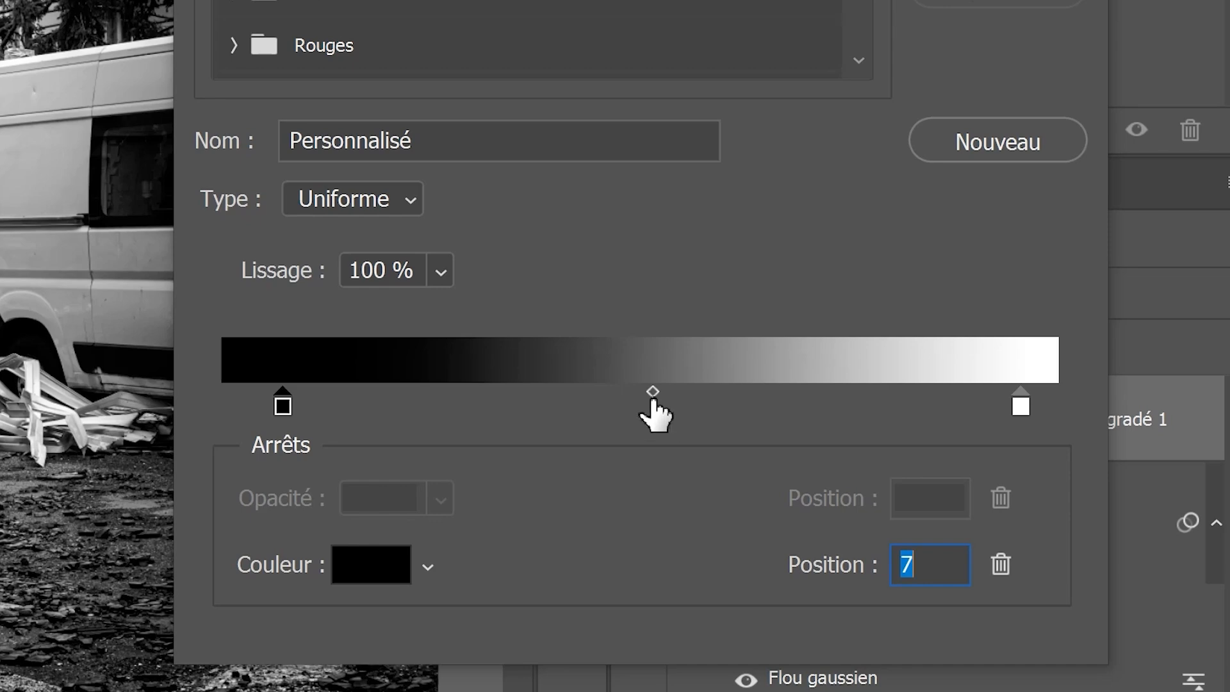
drag(652, 390, 526, 391)
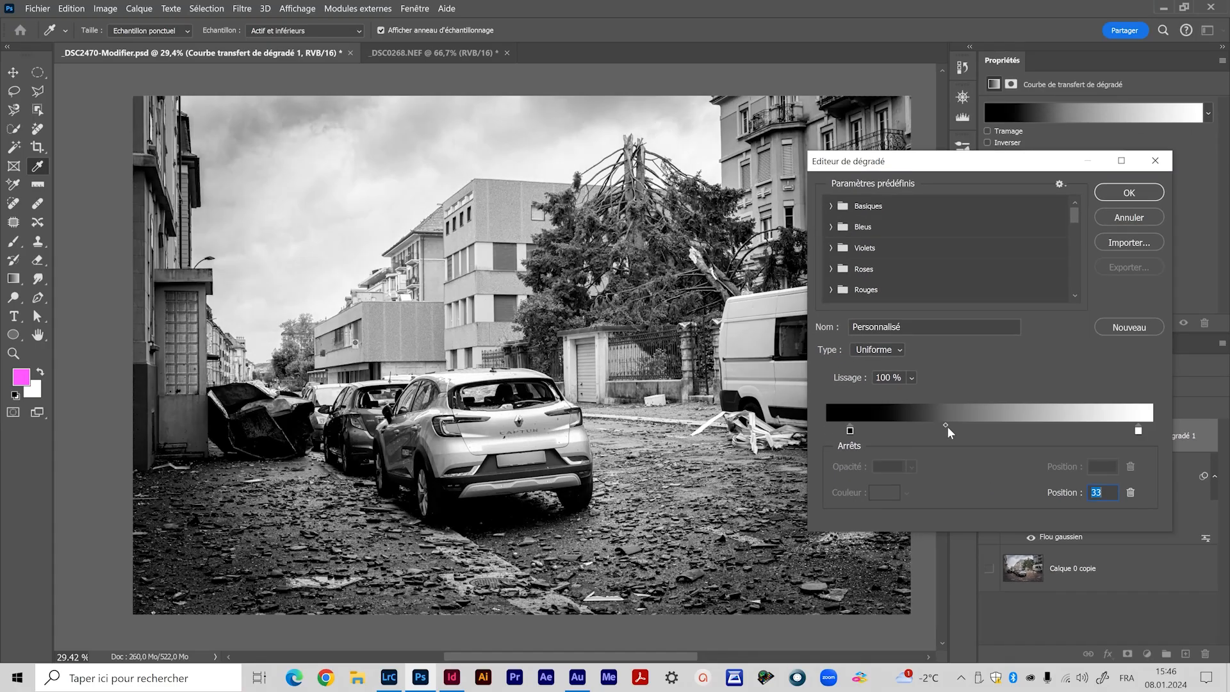
drag(946, 427, 995, 428)
click(980, 431)
key(ctrl+z)
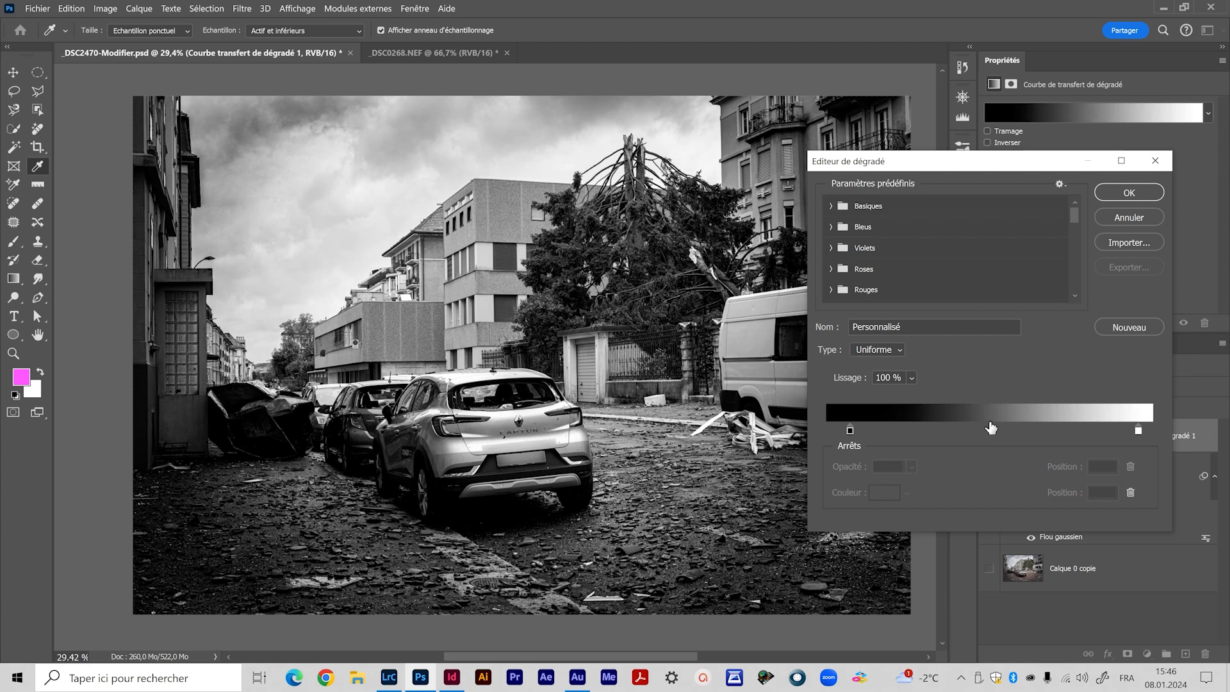
Move the midpoint between the gradient's black and white stops to position 54 and apply the gradient
click(850, 431)
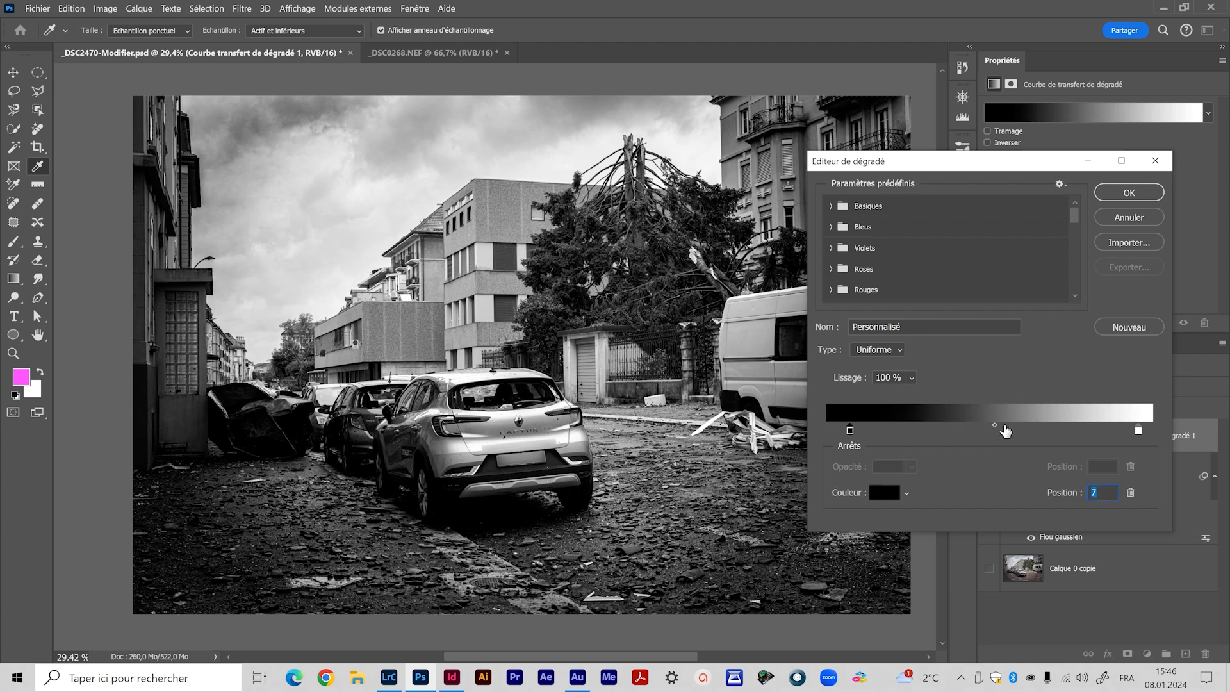
drag(994, 424, 1008, 420)
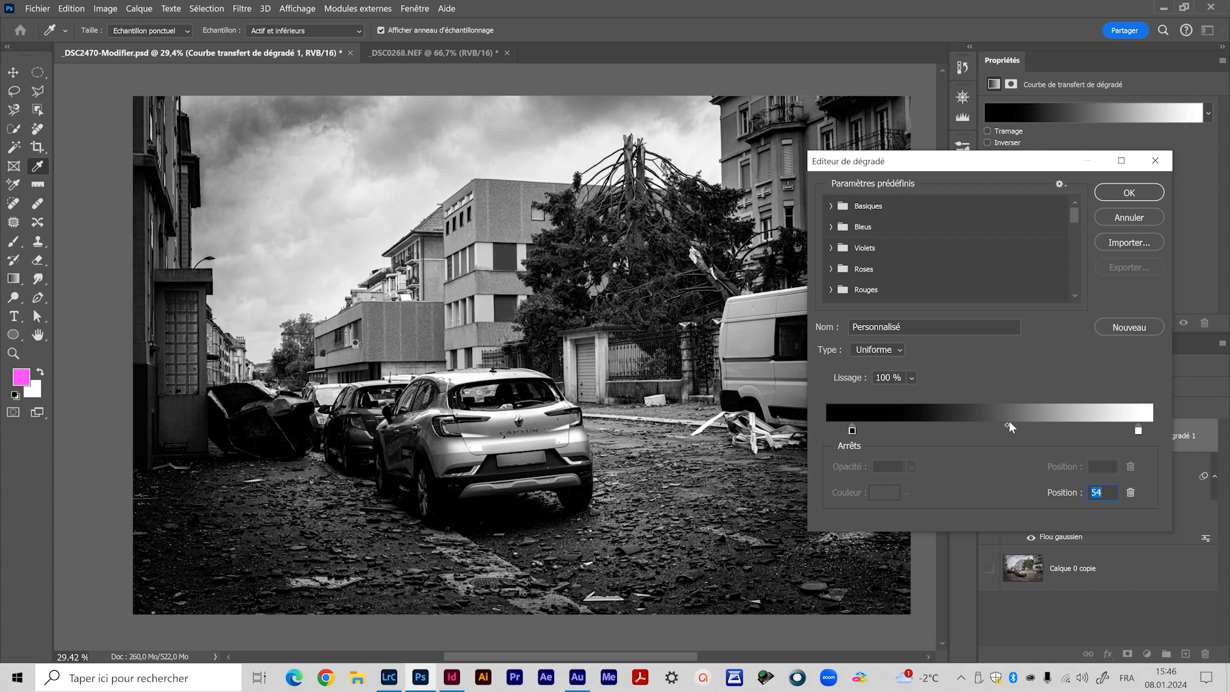
click(1129, 193)
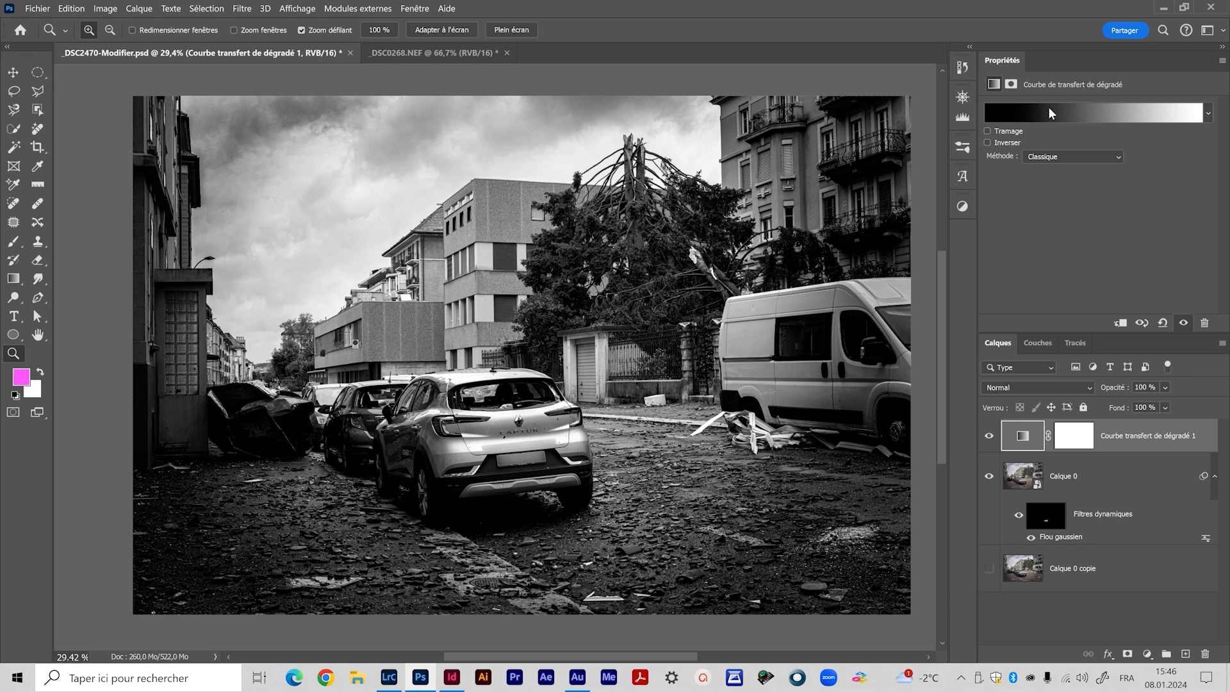
Reopen the gradient map's gradient and move its black stop to position 4 and its white stop to position 92
click(1065, 113)
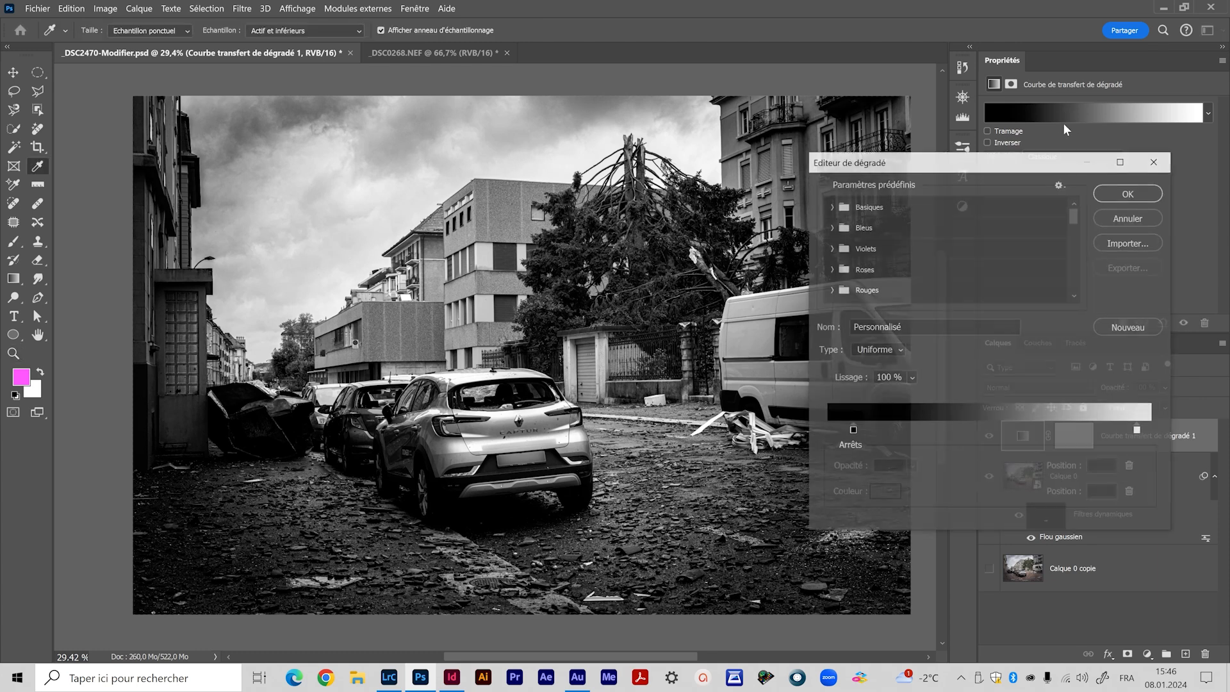
click(849, 430)
drag(852, 433, 841, 434)
drag(958, 157, 953, 130)
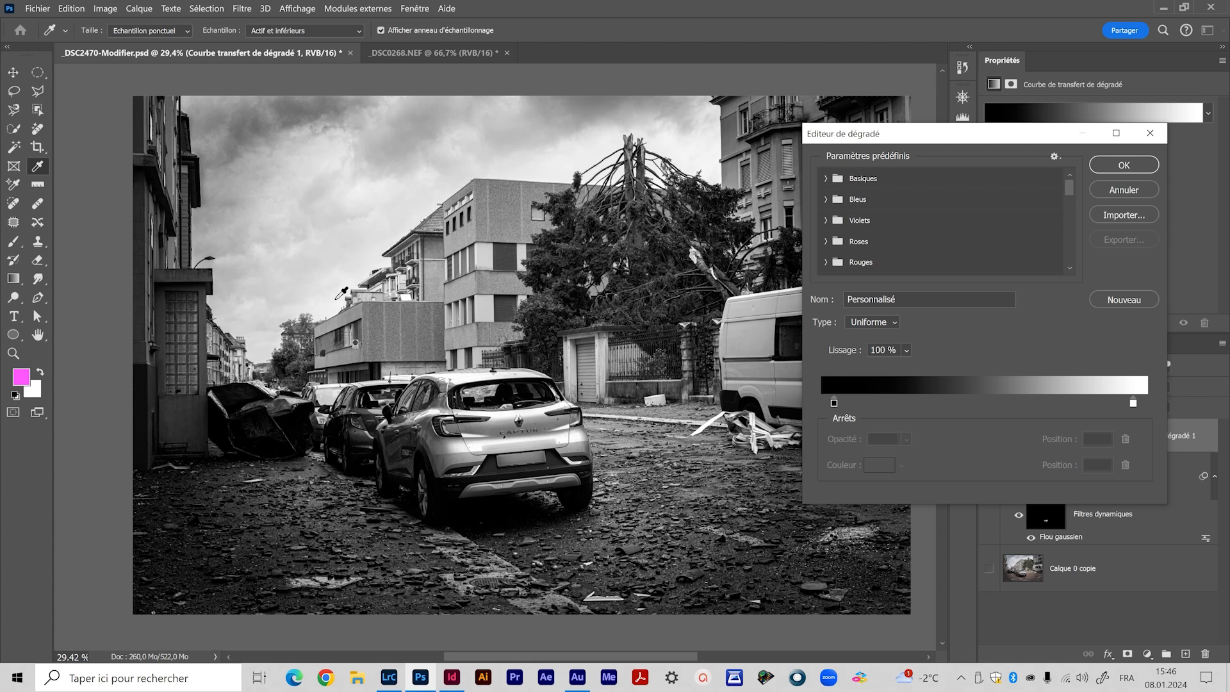
mouse_move(1132, 402)
mouse_down()
mouse_move(1098, 404)
mouse_move(1122, 404)
mouse_up()
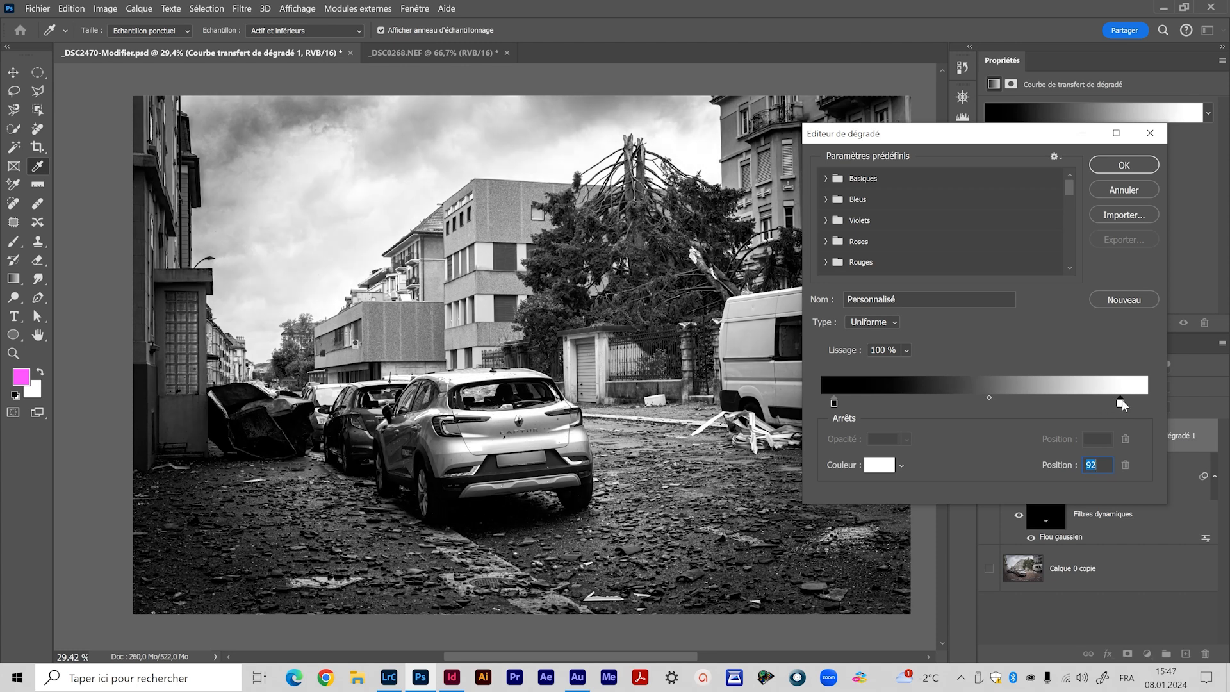
Set the black stop's colour to 5% brightness and move the stop to position 8
click(834, 403)
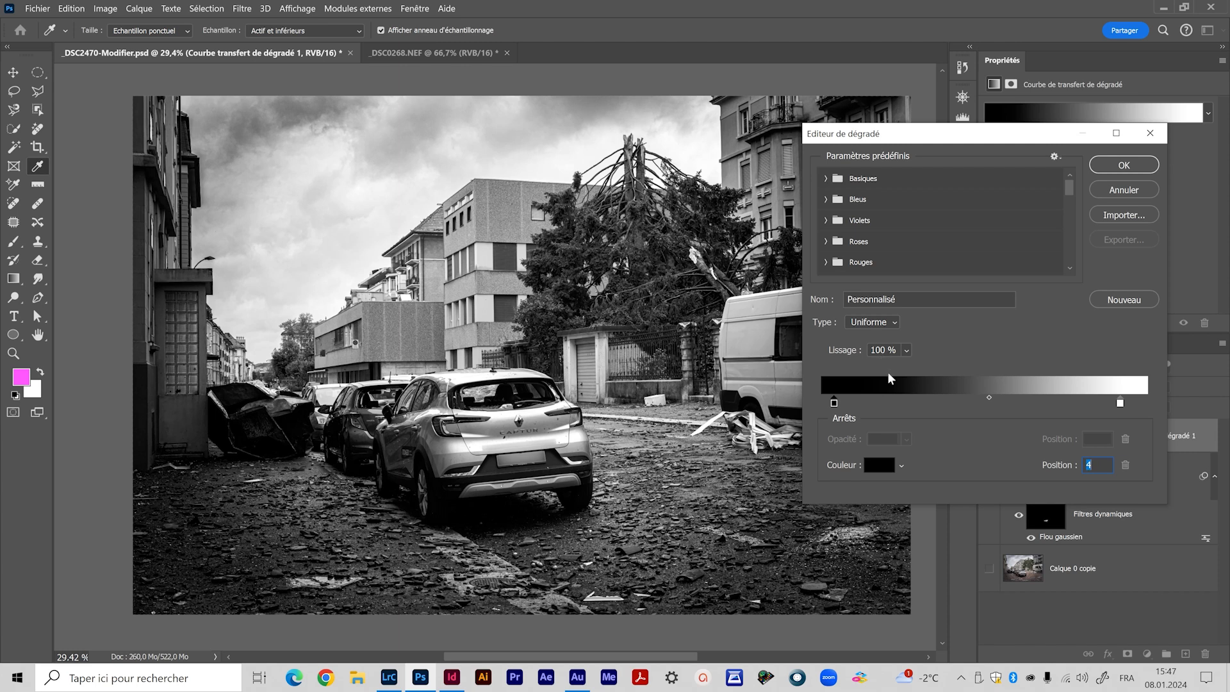
double_click(834, 403)
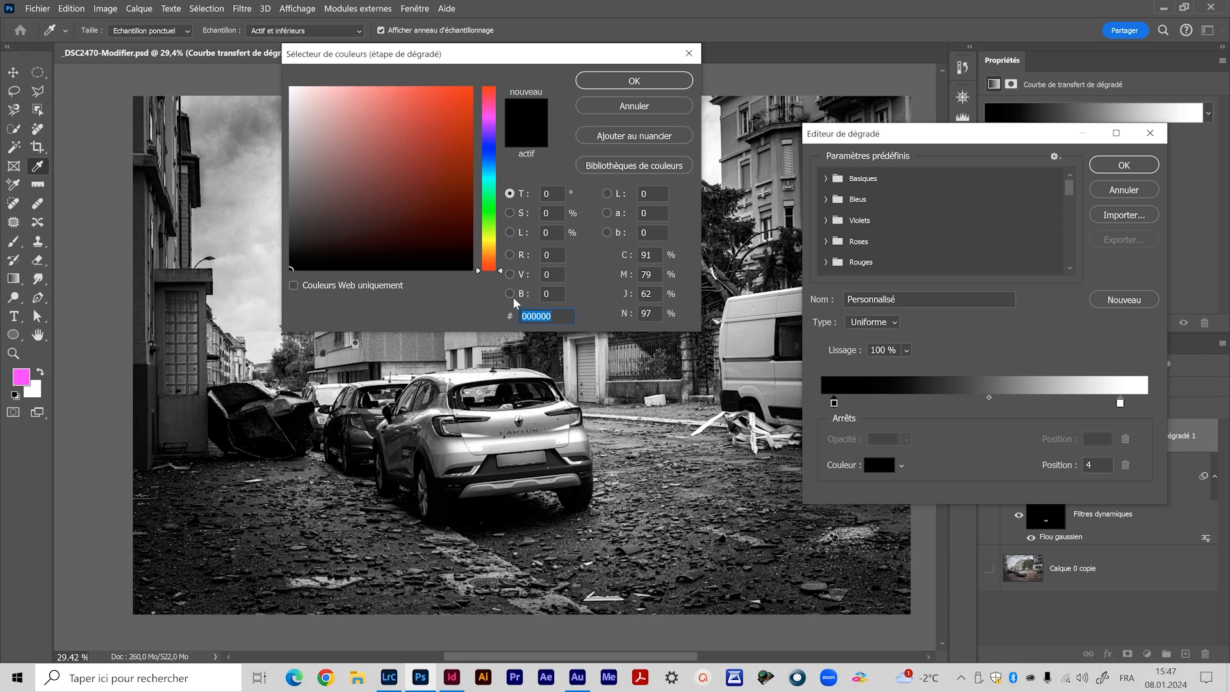
click(548, 232)
text(5)
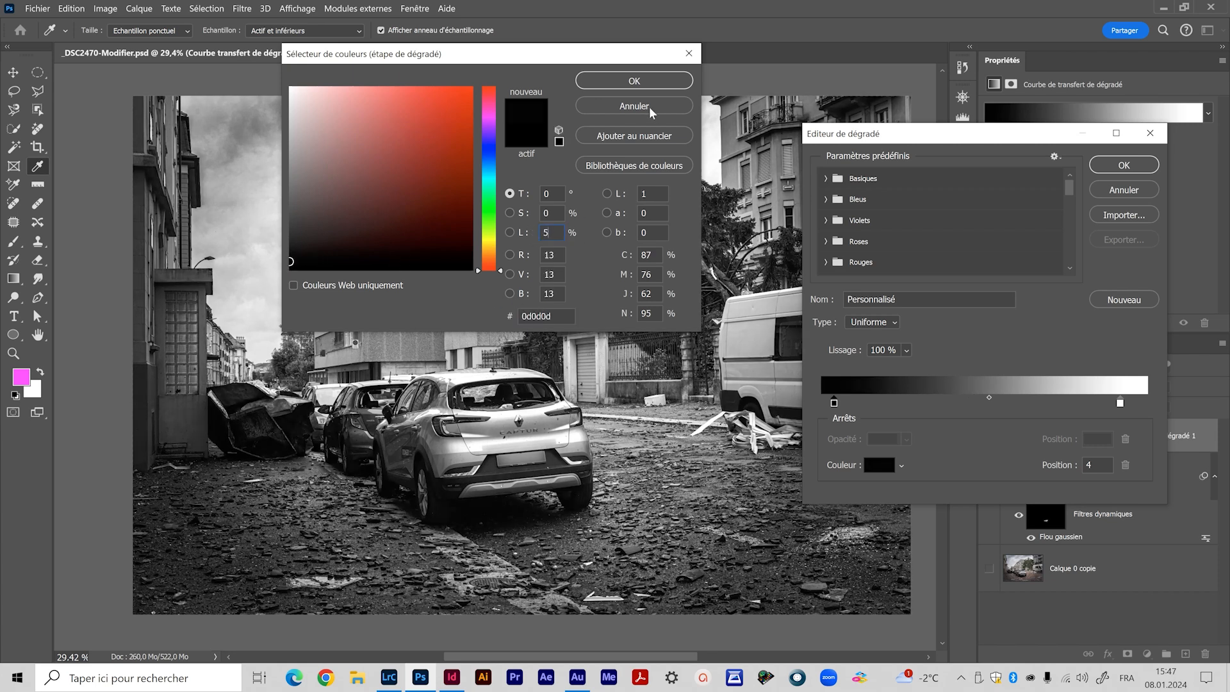
click(633, 81)
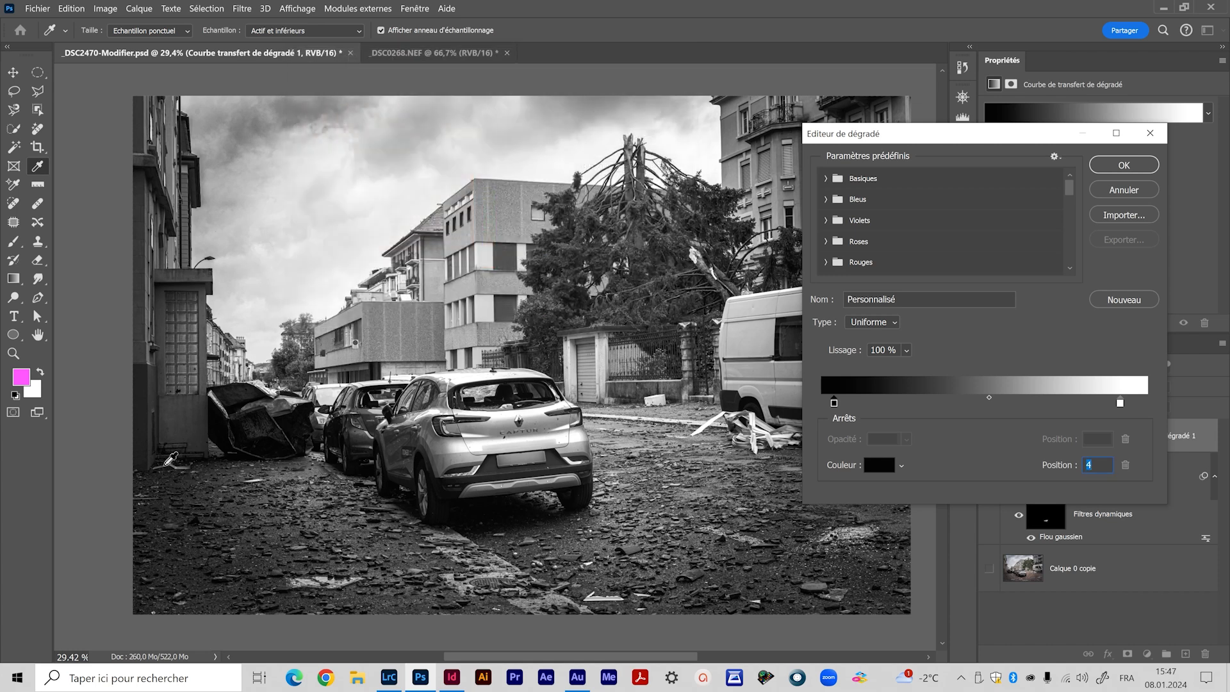
drag(834, 406, 850, 408)
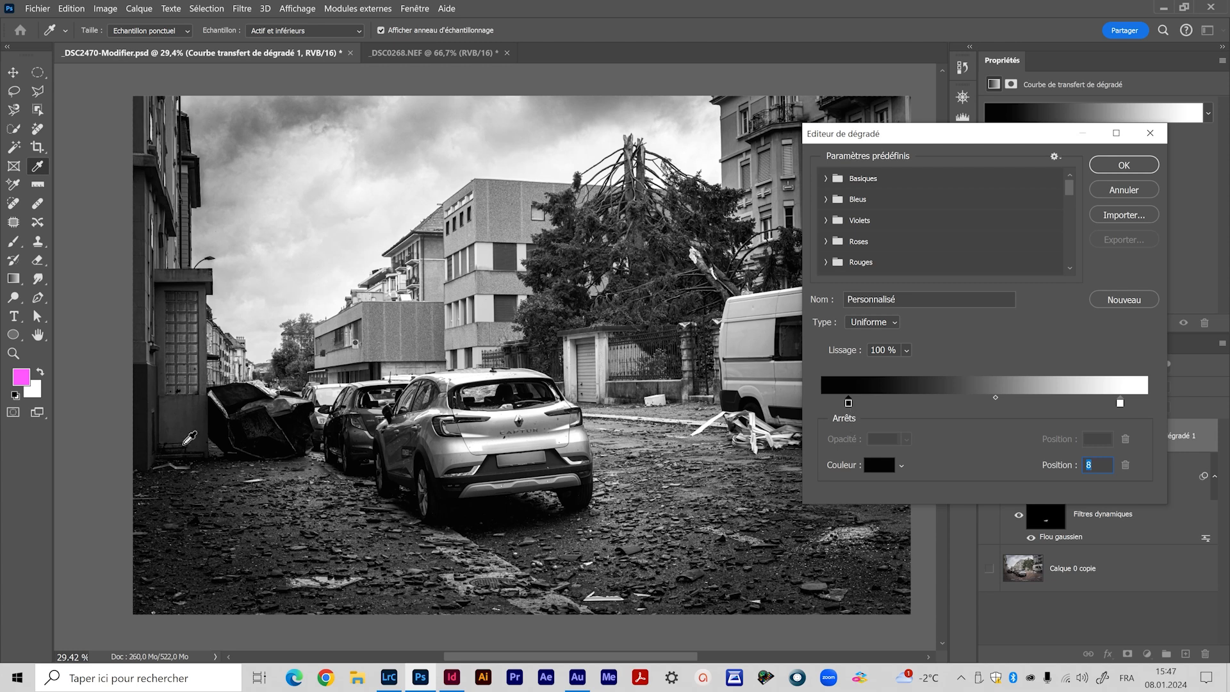
Set the white stop's colour to 95% brightness, move the stop to position 93 and apply the gradient
click(1120, 404)
click(879, 465)
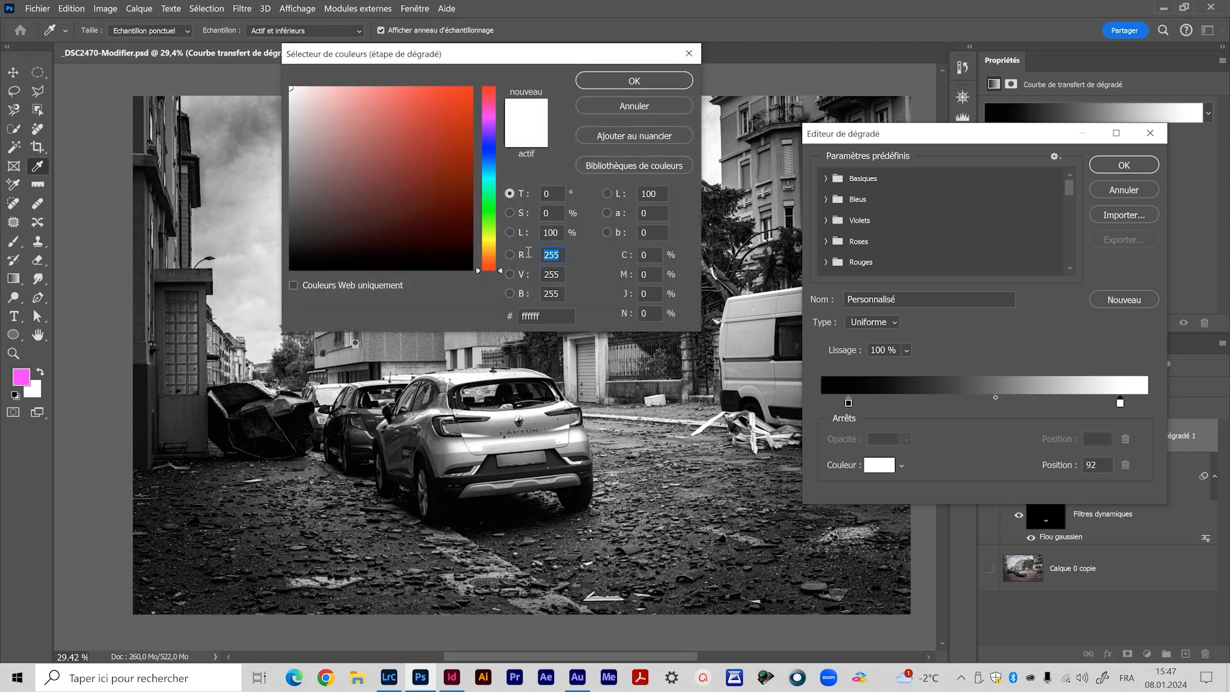
double_click(551, 233)
text(95)
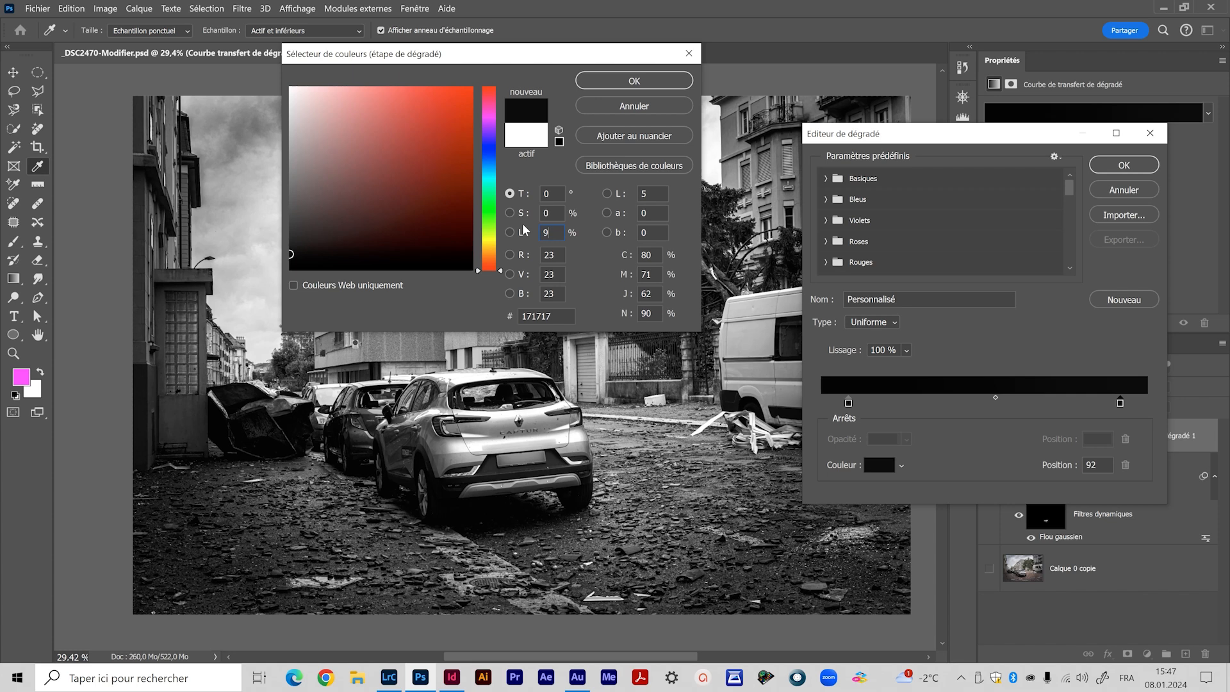
click(634, 81)
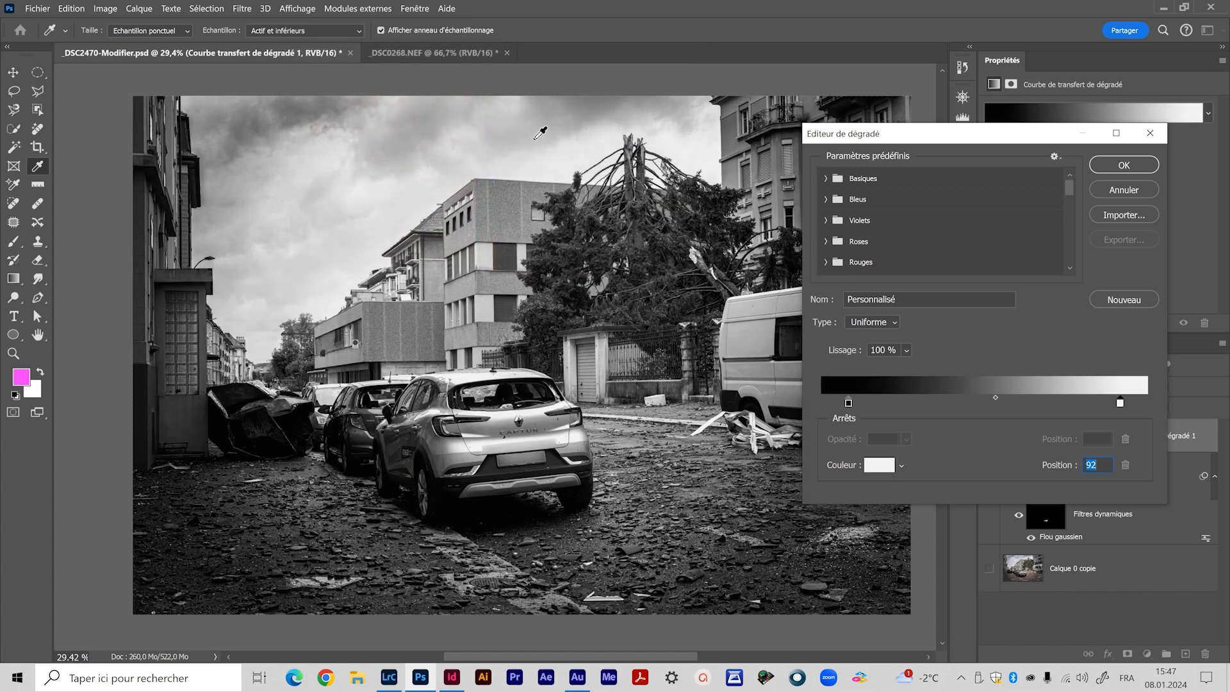
drag(1121, 404, 1124, 405)
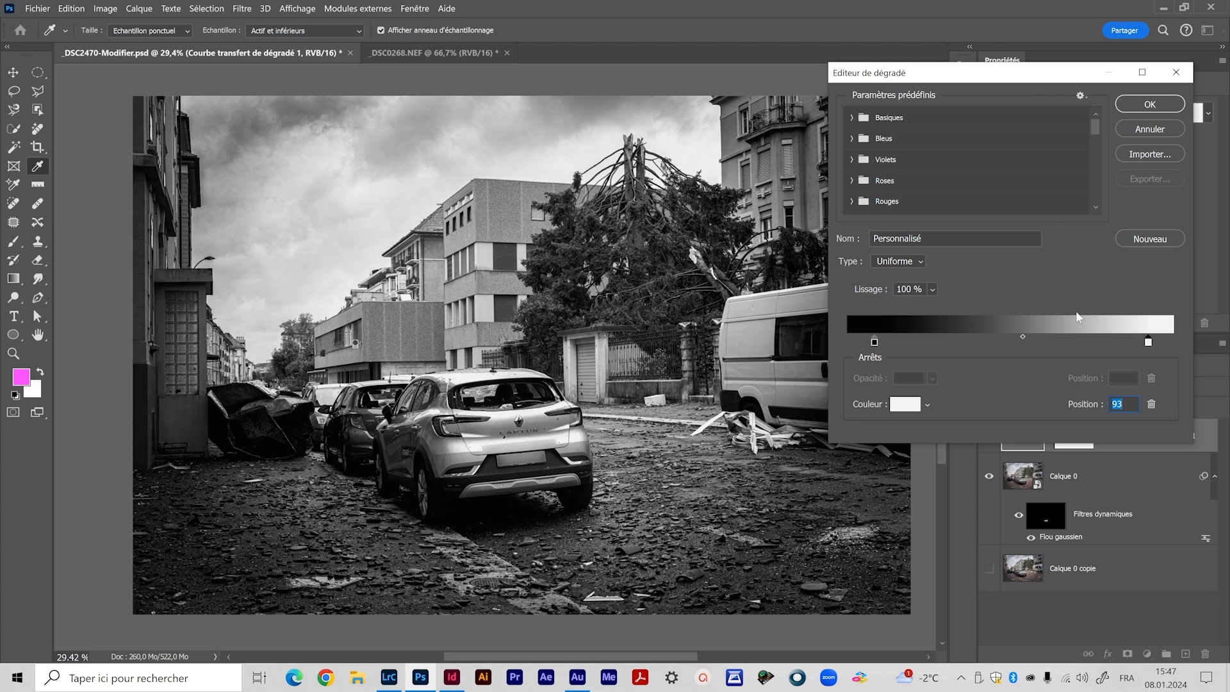
click(1149, 105)
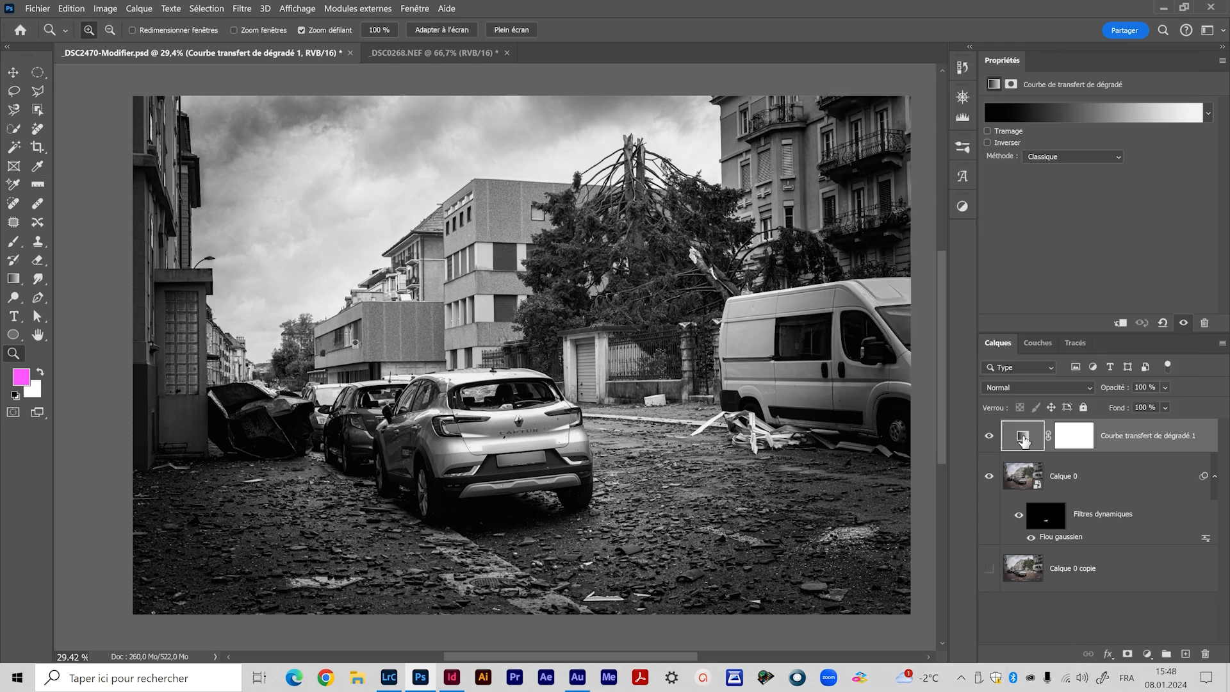
Reset the gradient's end colours to pure black (000000) and pure white (ffffff), and apply the gradient
click(1056, 110)
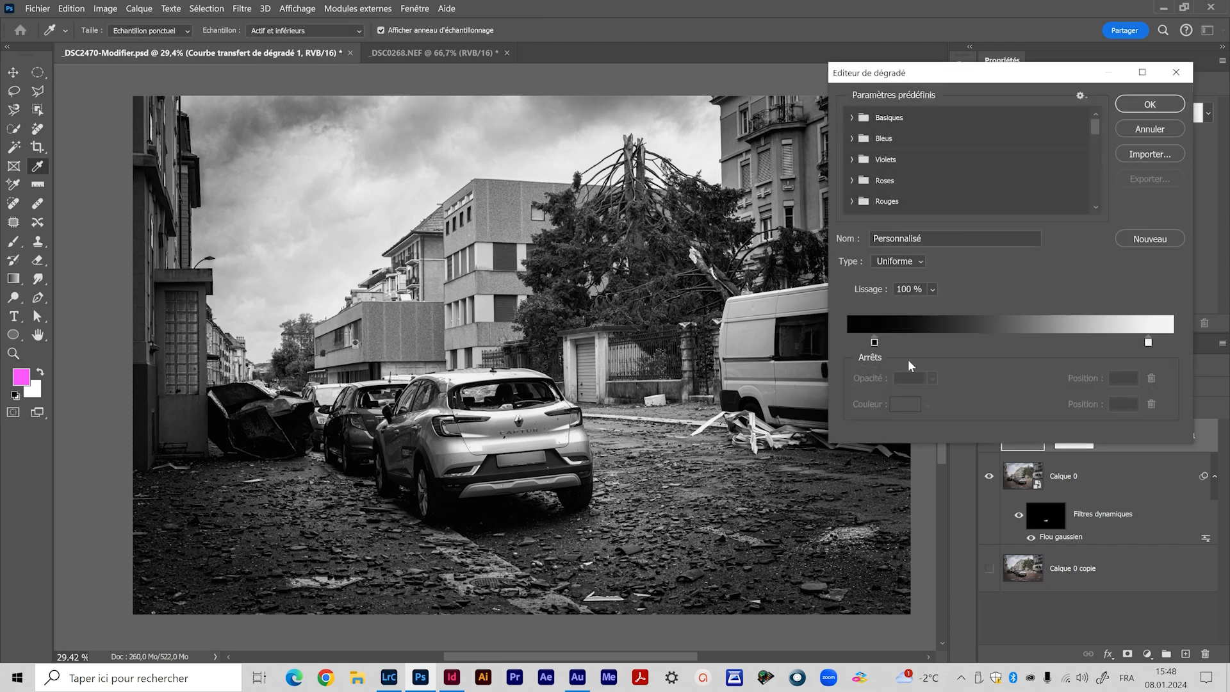
double_click(874, 343)
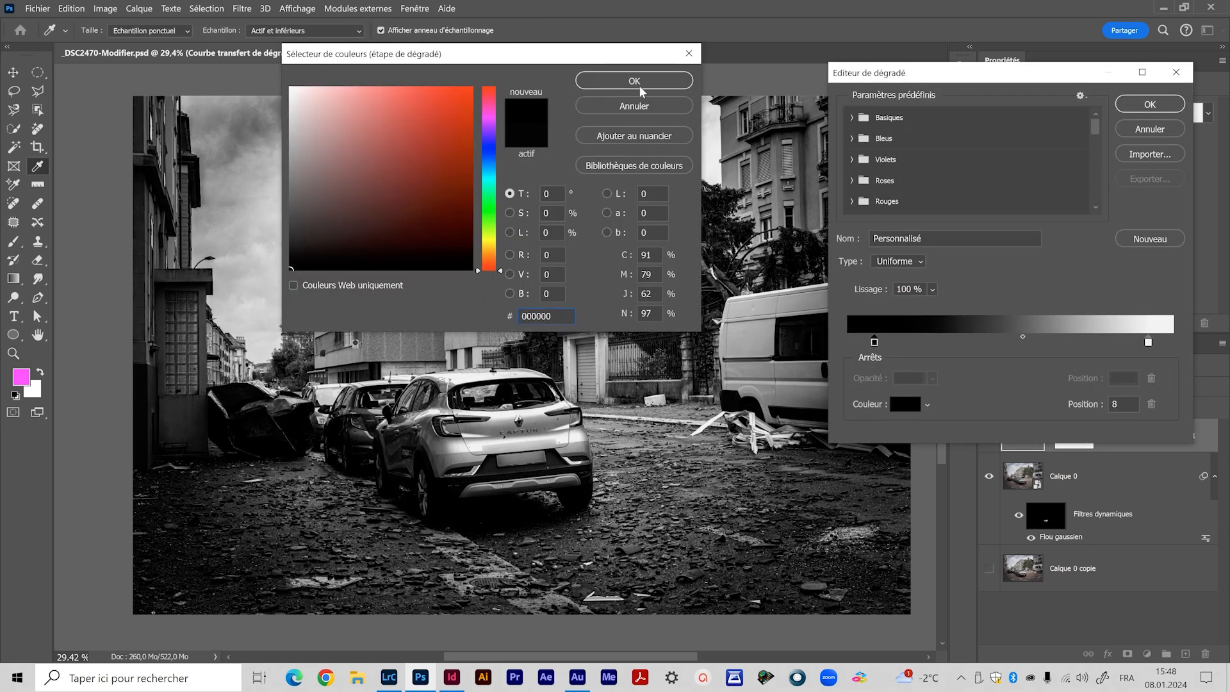
click(641, 82)
click(1148, 343)
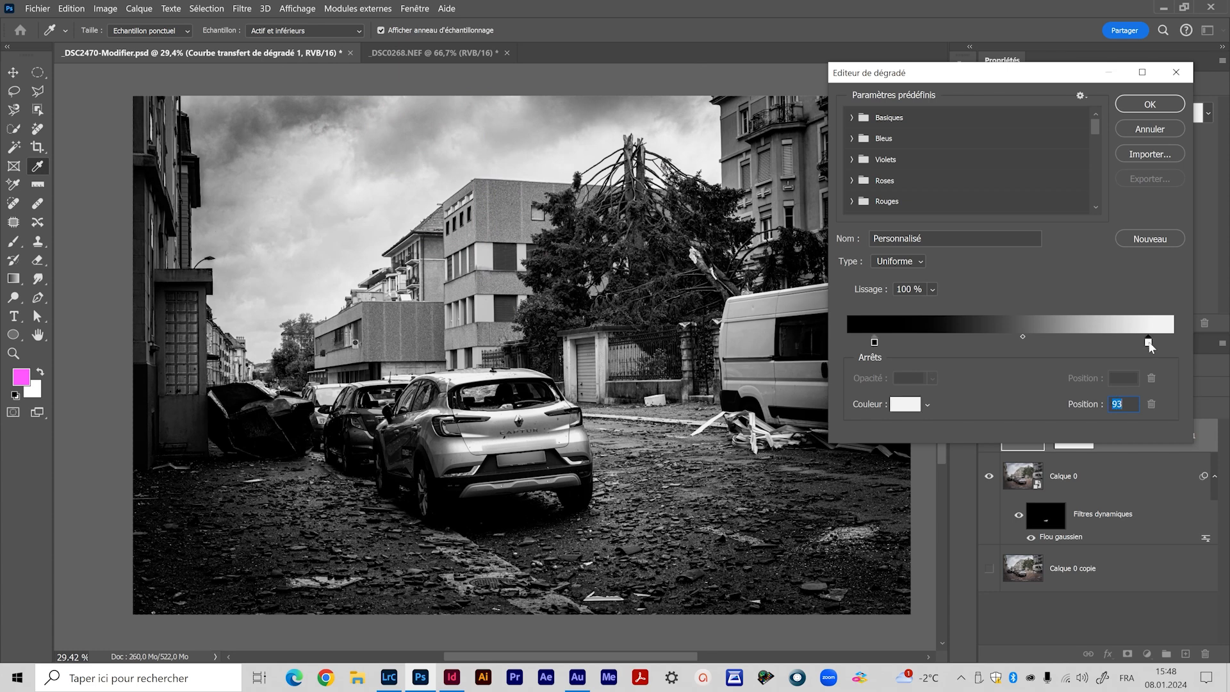
click(903, 405)
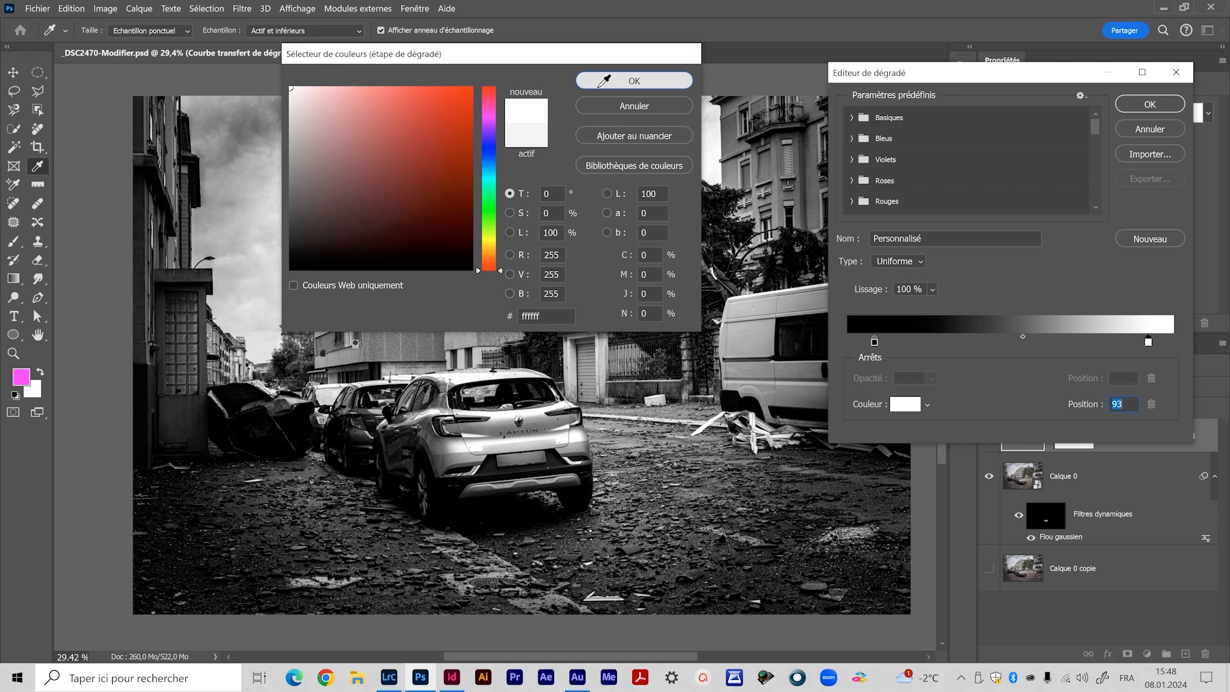
click(634, 81)
click(1167, 107)
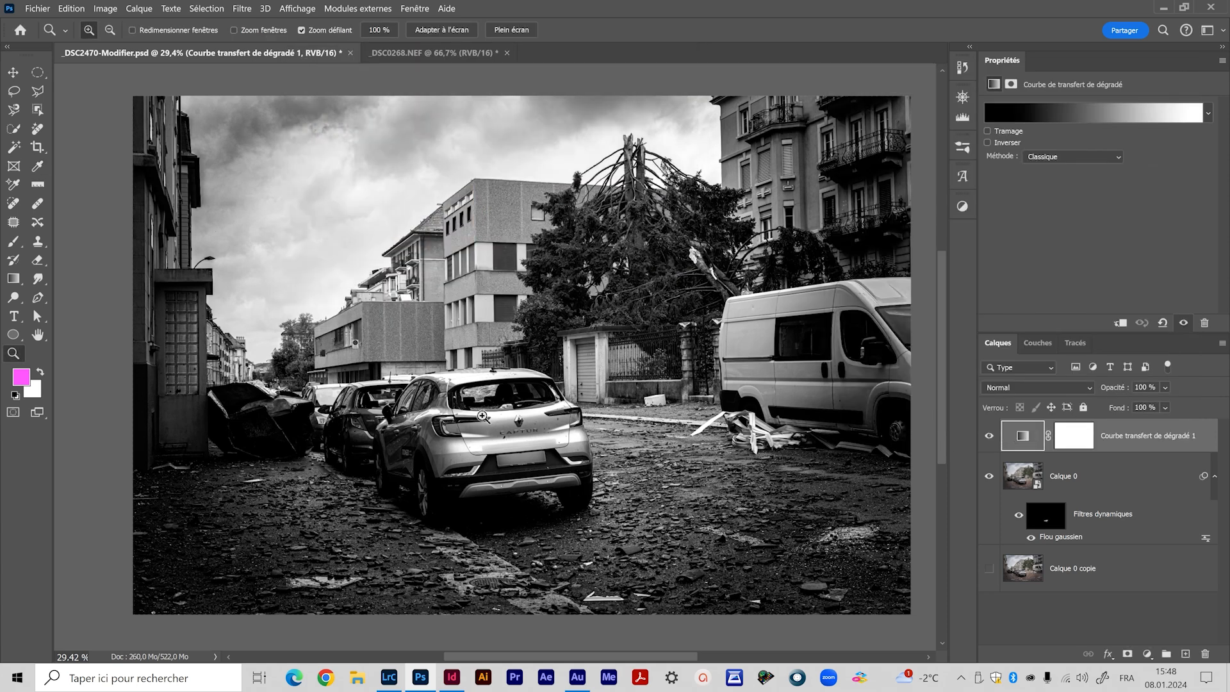
Compare the whole street photo with and without the gradient map by toggling that layer's visibility
mouse_move(502, 410)
mouse_down()
mouse_move(543, 401)
mouse_move(506, 412)
mouse_up()
mouse_move(177, 559)
mouse_down()
mouse_move(211, 549)
mouse_move(175, 549)
mouse_up()
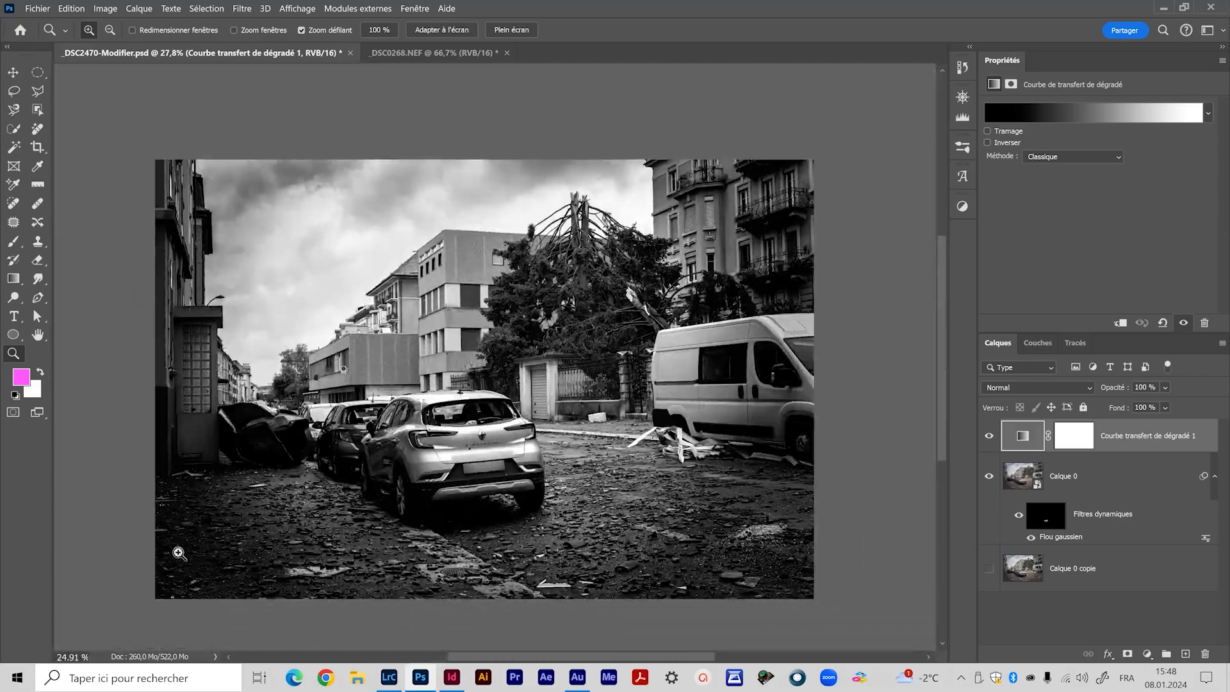
click(989, 435)
click(989, 436)
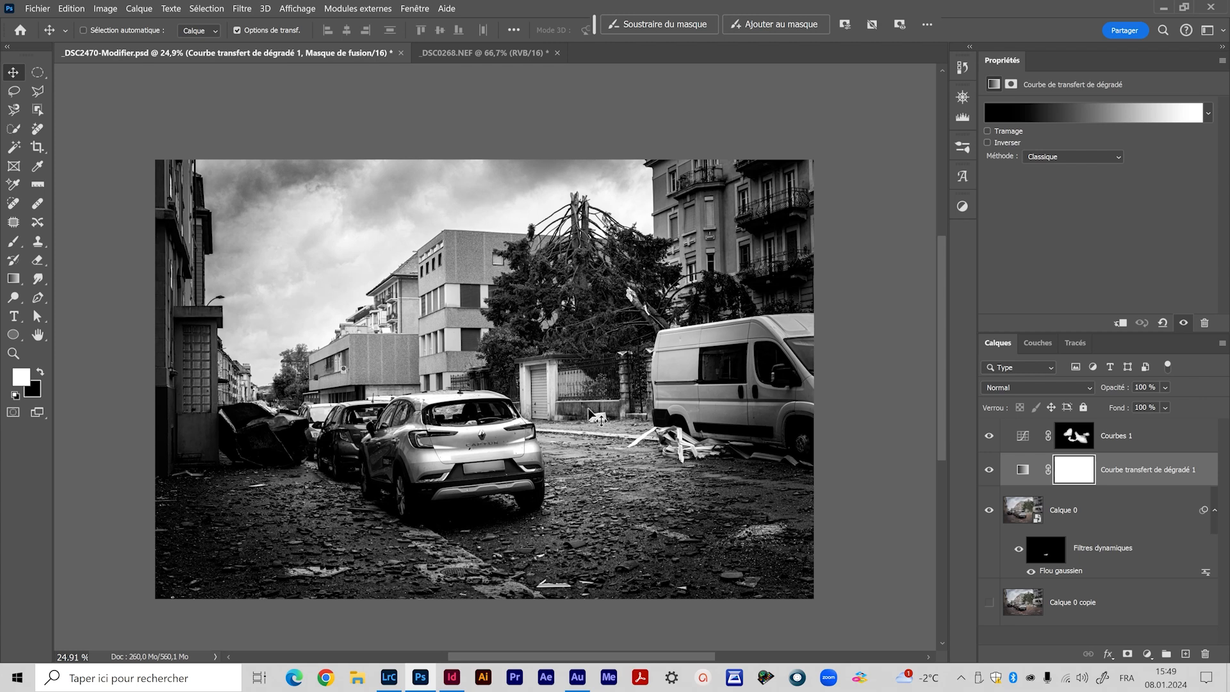
Switch to the _DSC0268.NEF cat photo and add a gradient map adjustment layer above Calque 0
click(1023, 470)
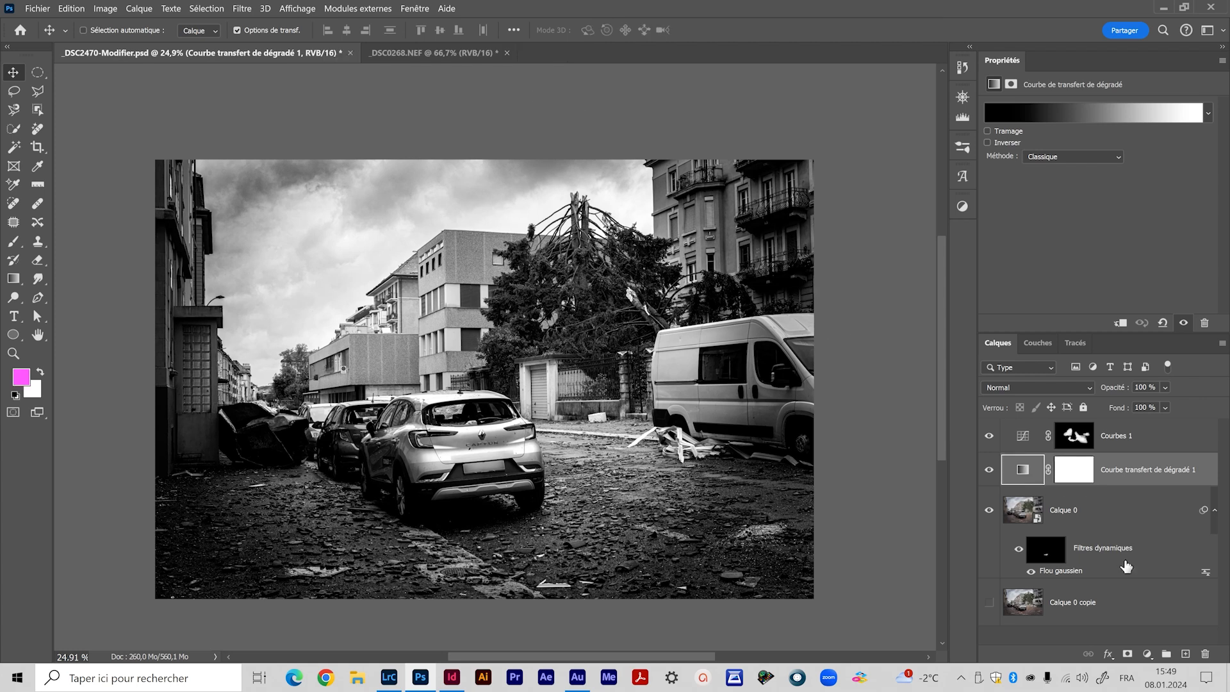
click(410, 53)
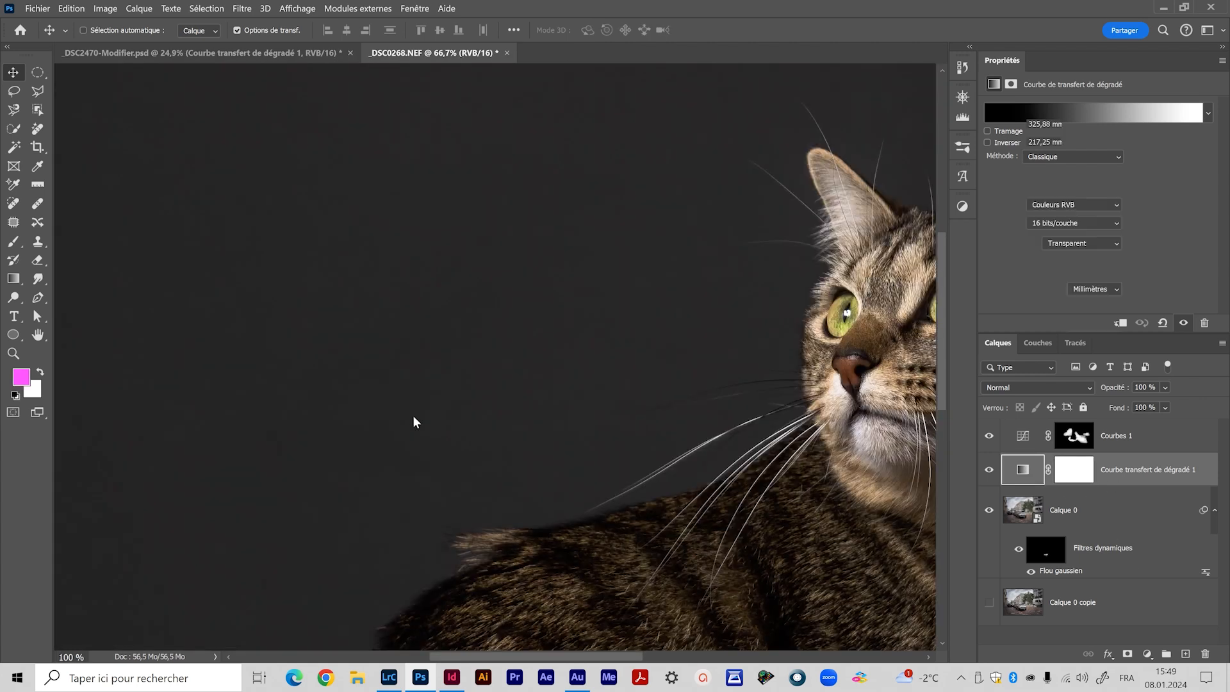
key(z)
drag(566, 364, 540, 364)
drag(753, 496, 627, 447)
click(484, 362)
click(512, 383)
drag(517, 383, 514, 383)
click(1116, 459)
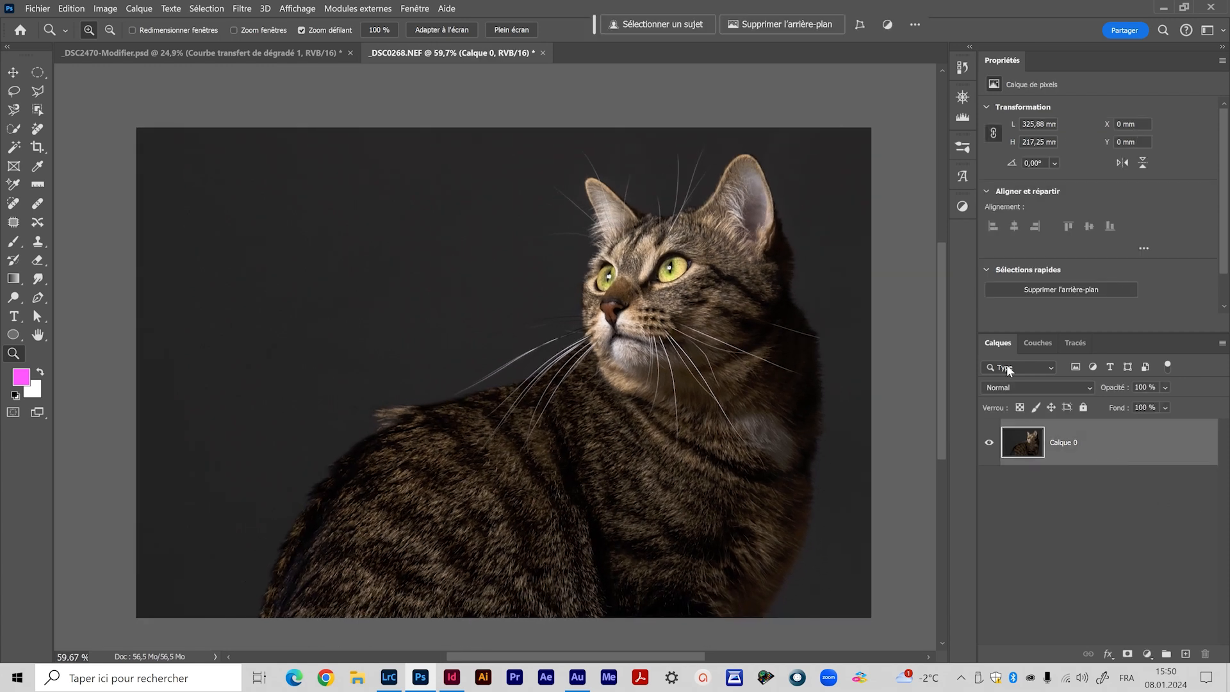
click(962, 206)
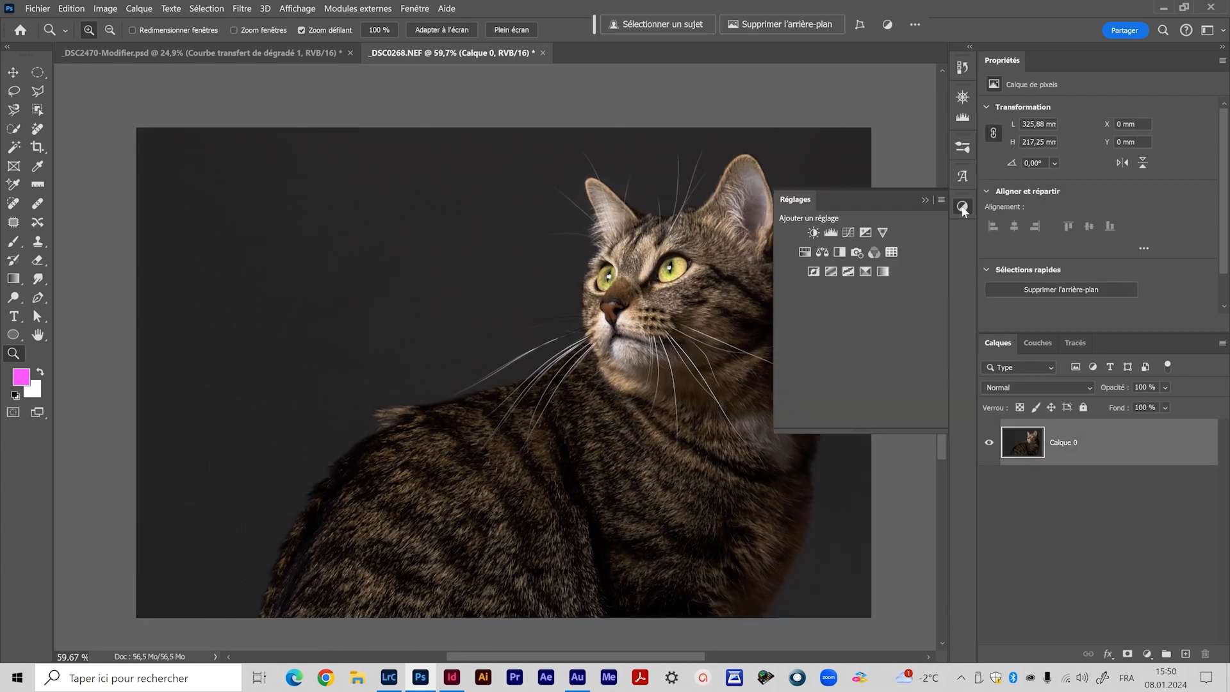
click(883, 271)
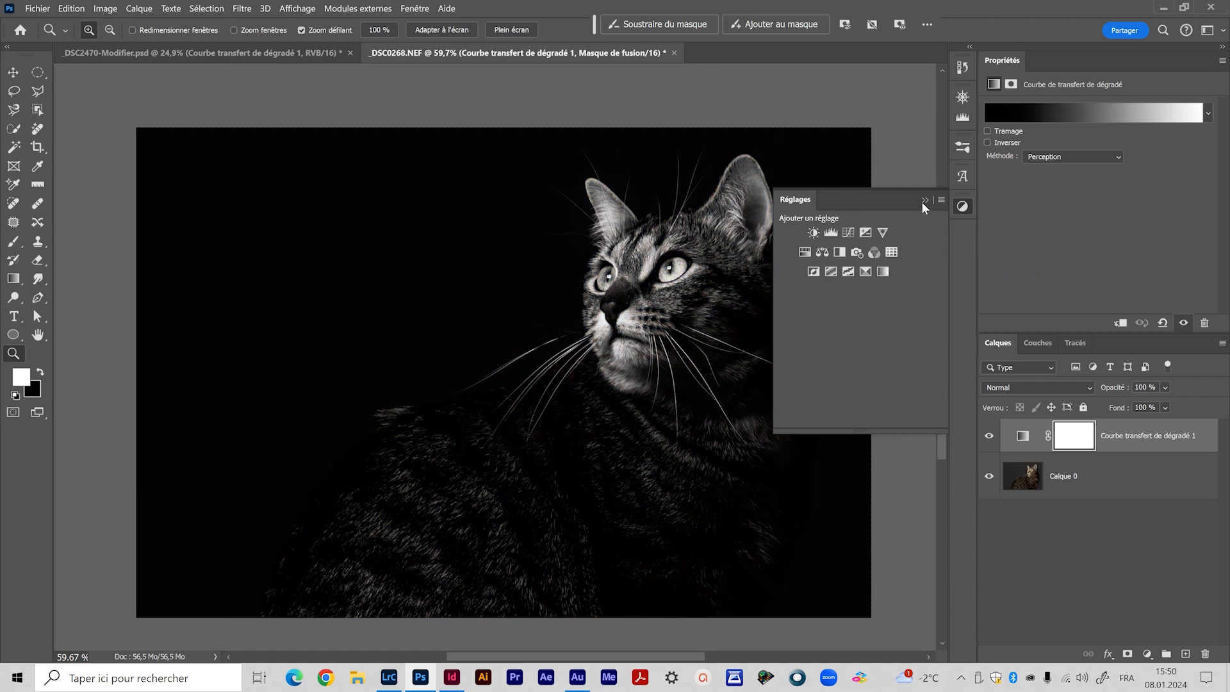
click(923, 201)
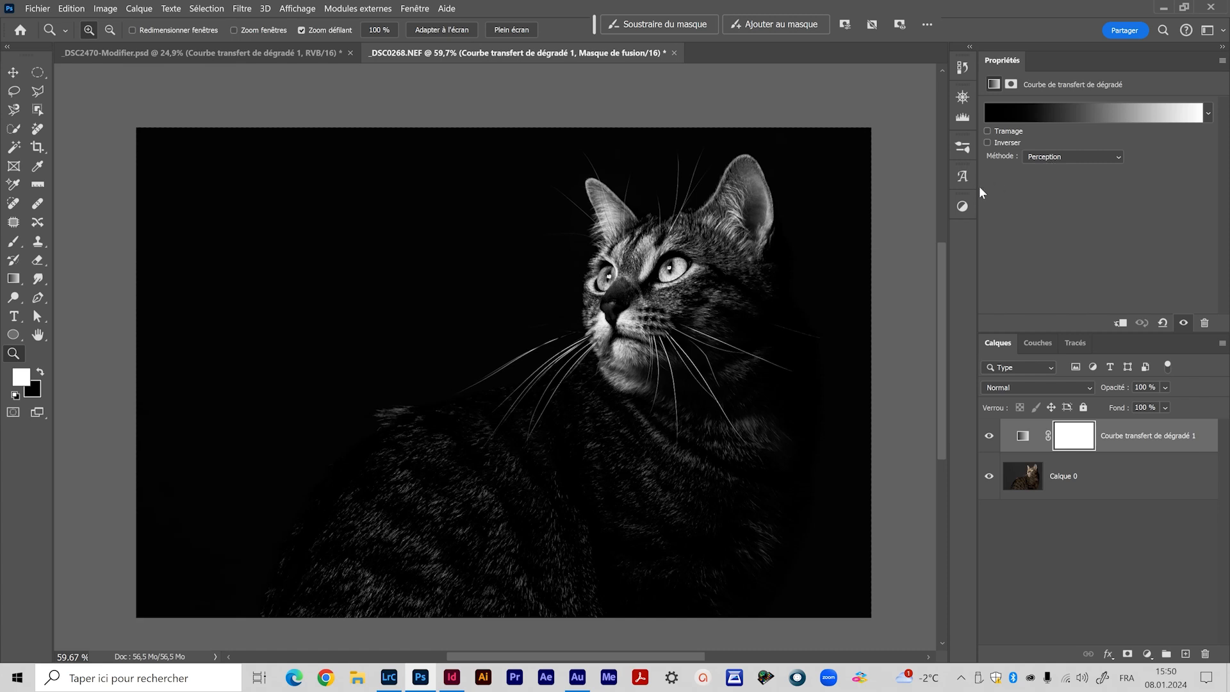
Sample the colour values of the dark background beside the cat, and clear the colour sampler
click(13, 184)
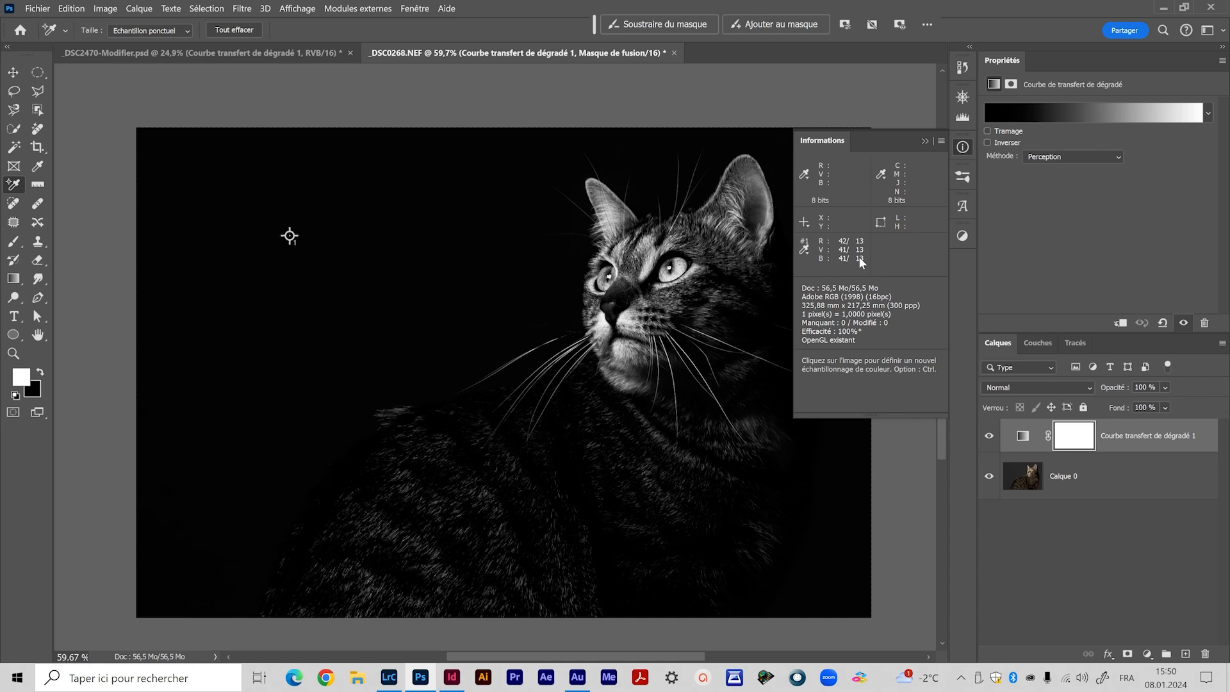
click(925, 140)
click(234, 30)
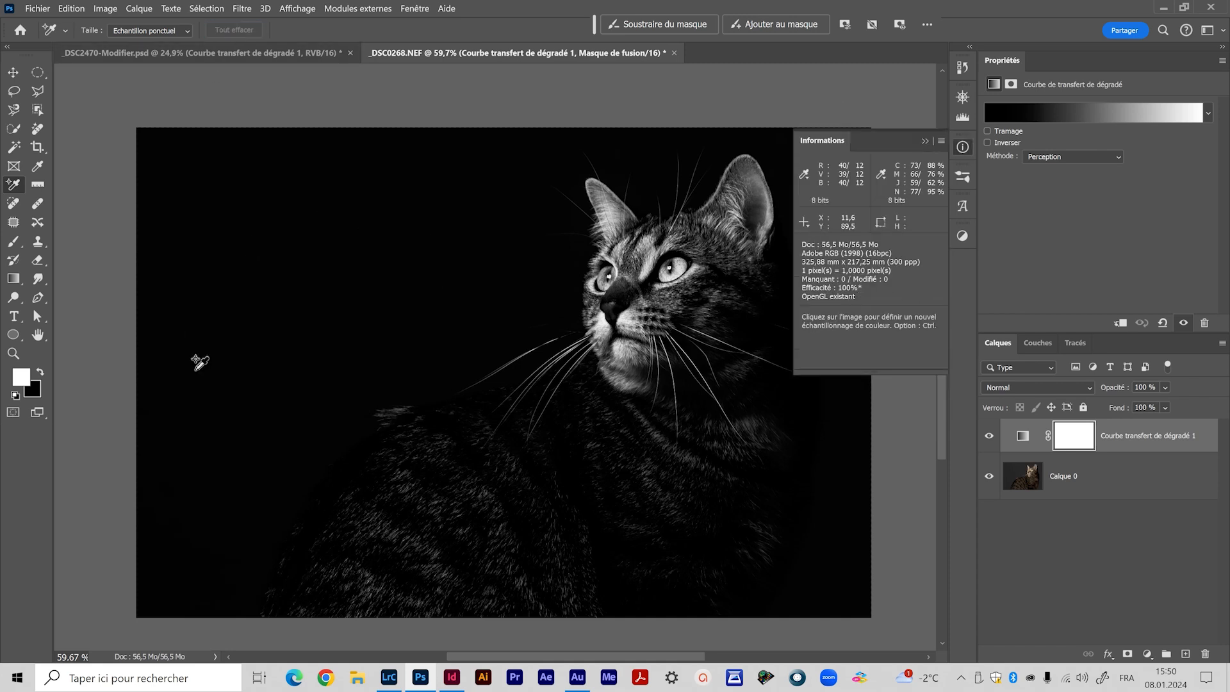
Move the white stop of the cat photo's gradient map to position 82 and apply the gradient
click(1043, 118)
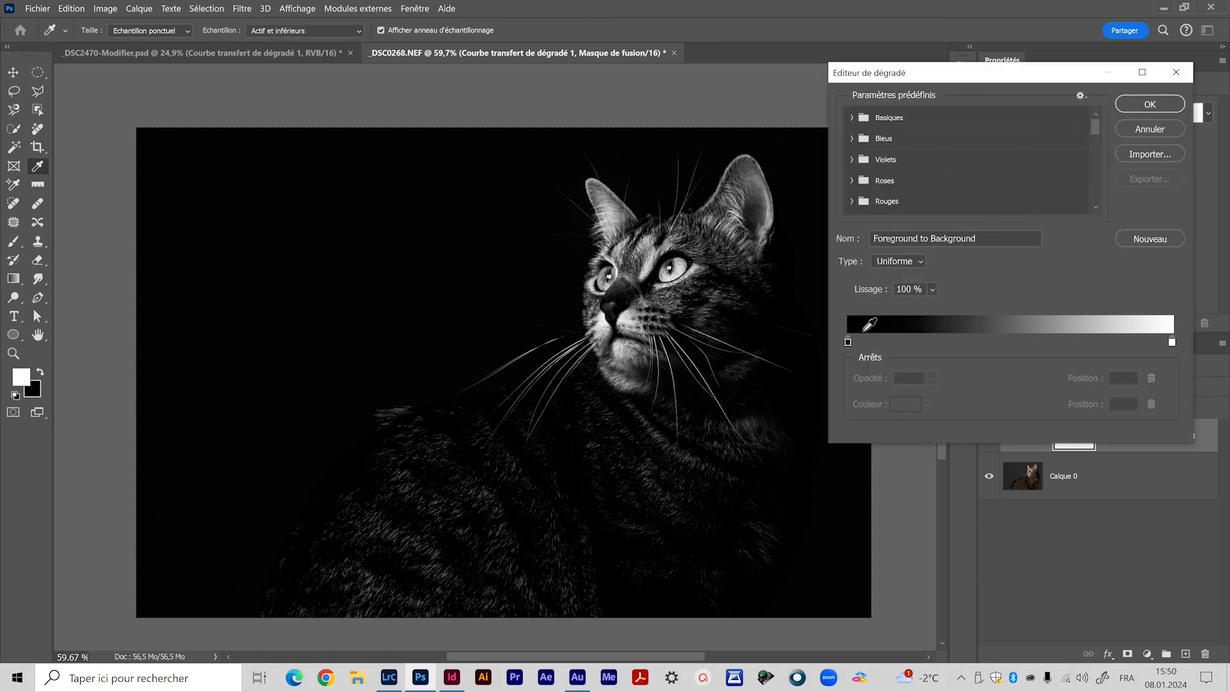
mouse_move(848, 341)
mouse_down()
mouse_move(882, 345)
mouse_move(833, 344)
mouse_up()
drag(1172, 342, 1115, 347)
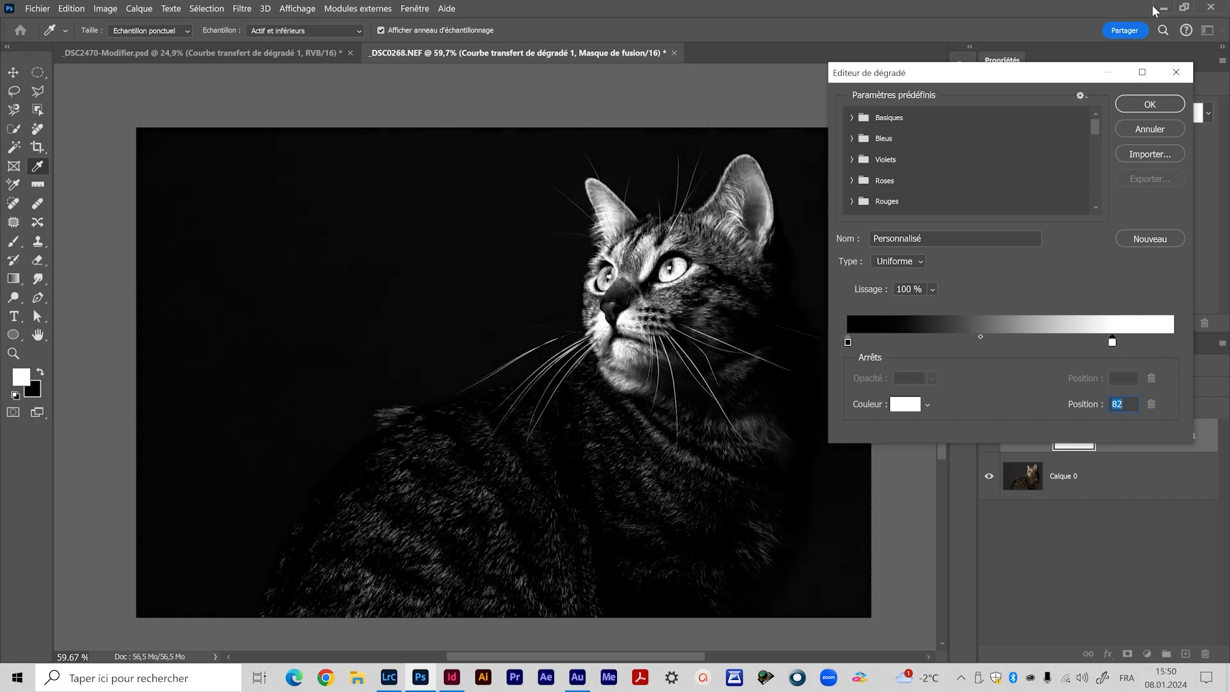
click(1150, 104)
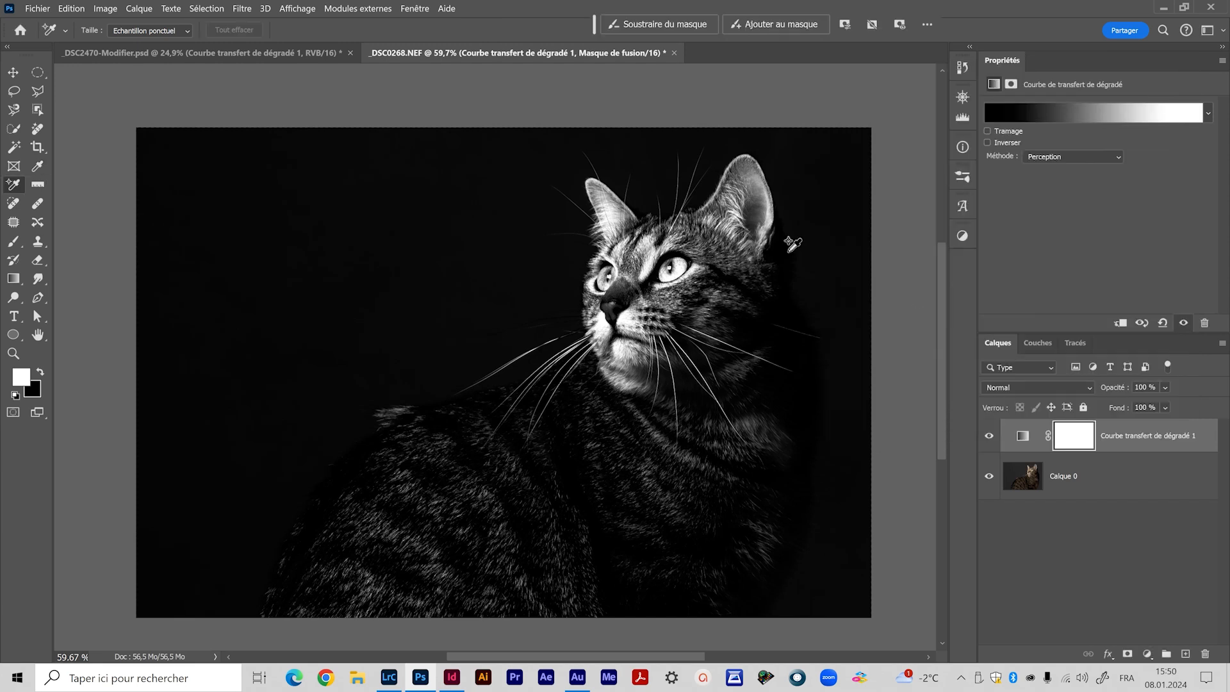
Set the gradient map's method to Classique and move the gradient's black stop to position 4
click(1039, 156)
click(1054, 112)
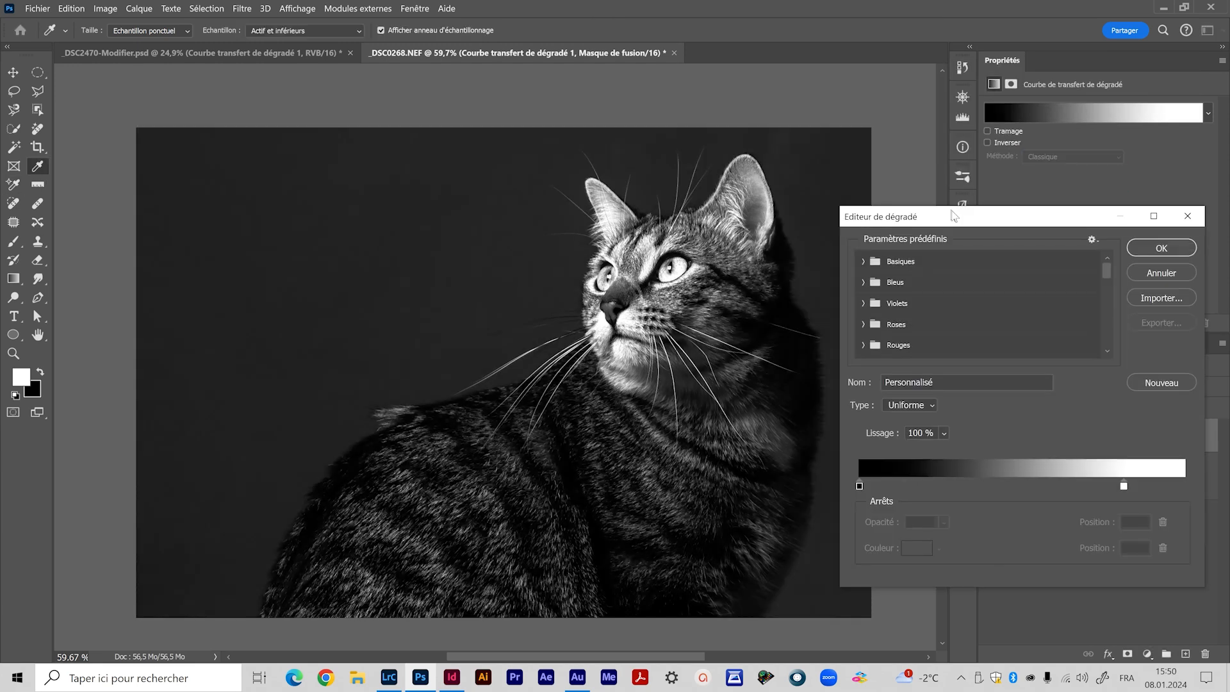
drag(841, 495, 857, 493)
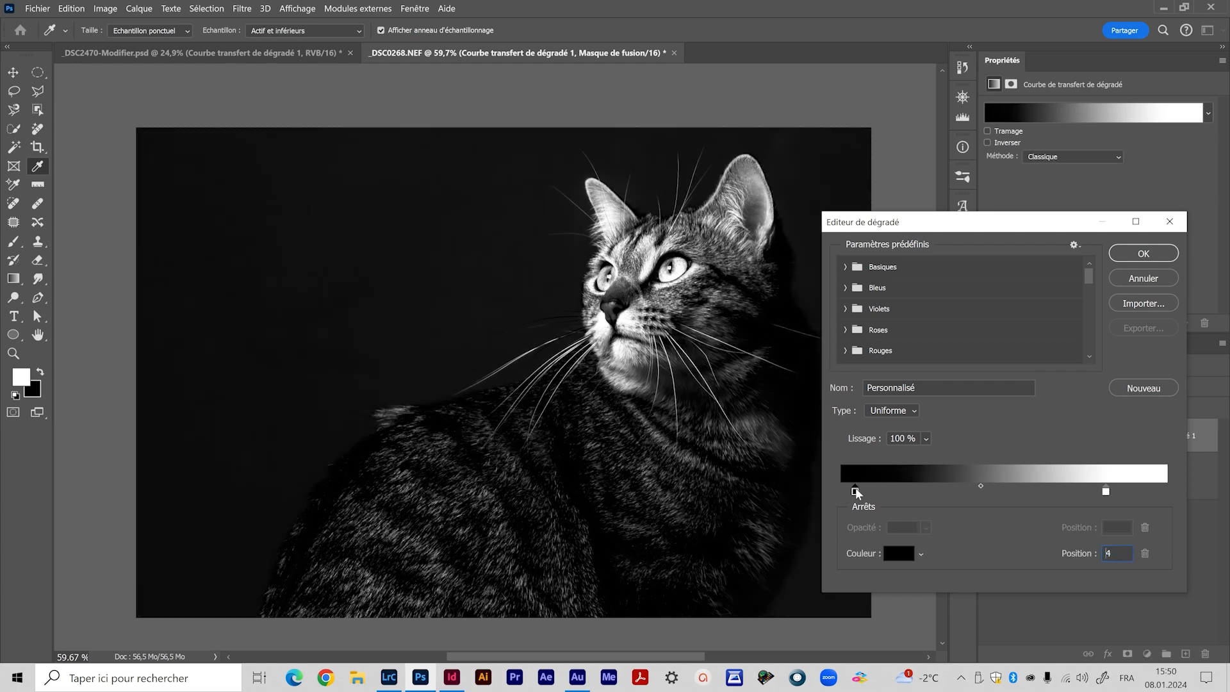
click(1130, 256)
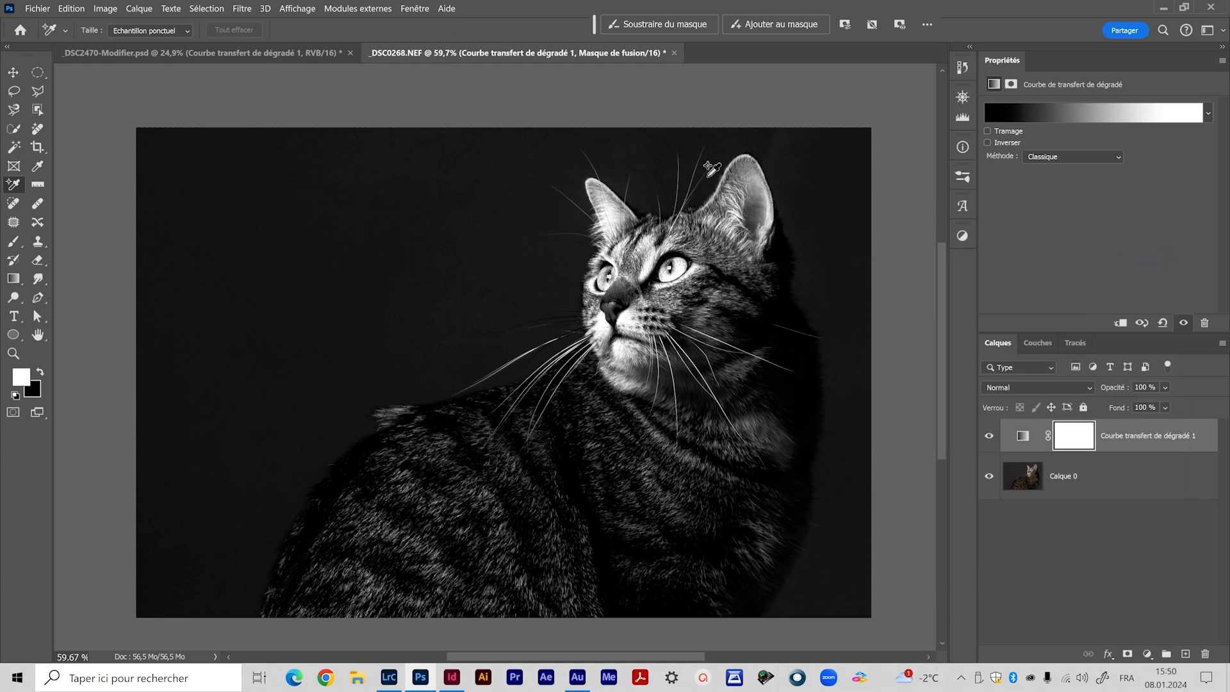
Hide the gradient map layer and add a Noir et blanc adjustment layer directly above Calque 0
click(989, 436)
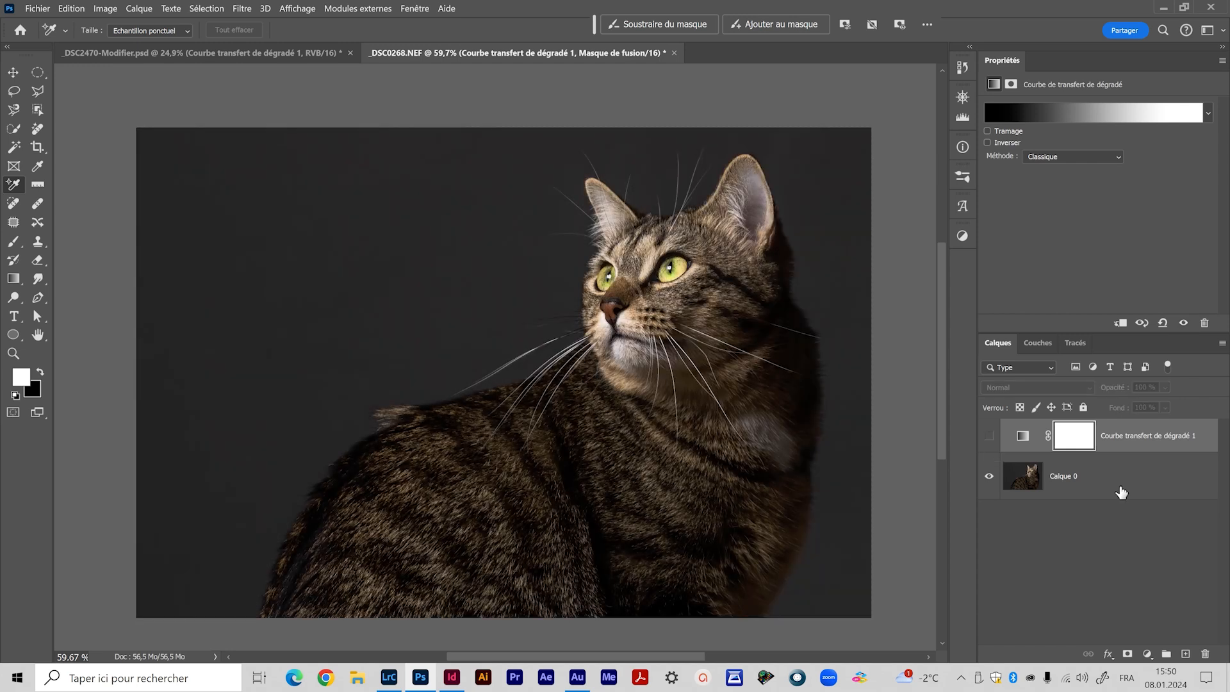
click(1023, 476)
click(962, 235)
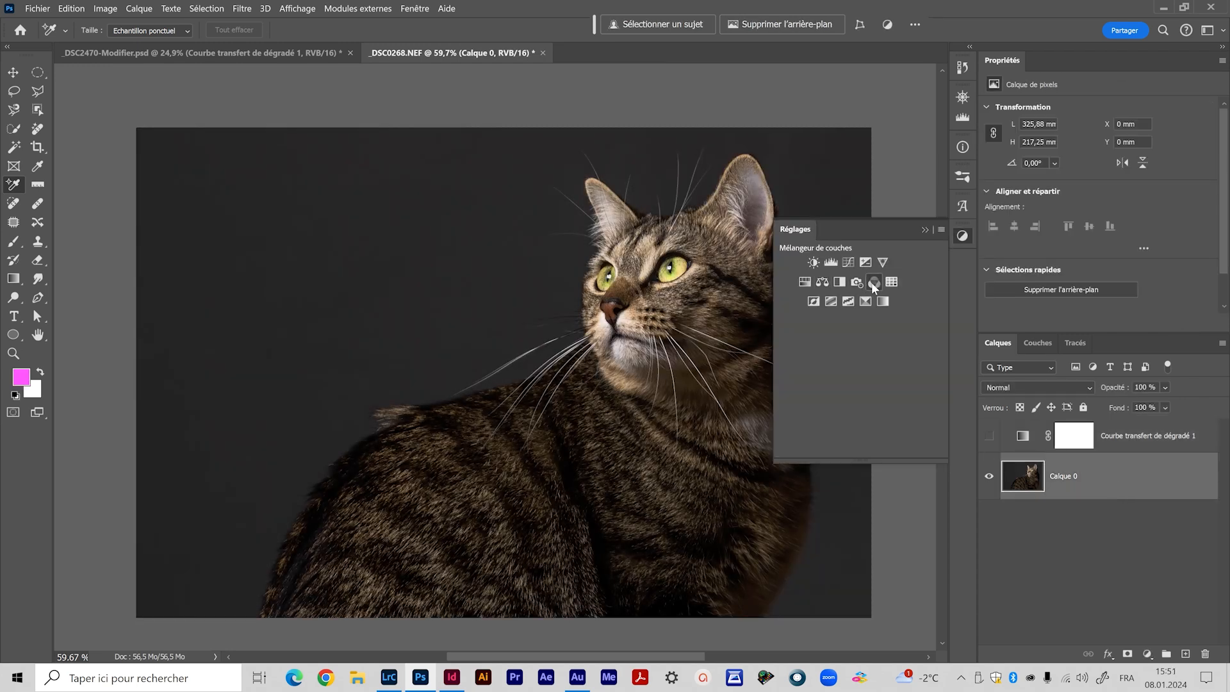
click(840, 282)
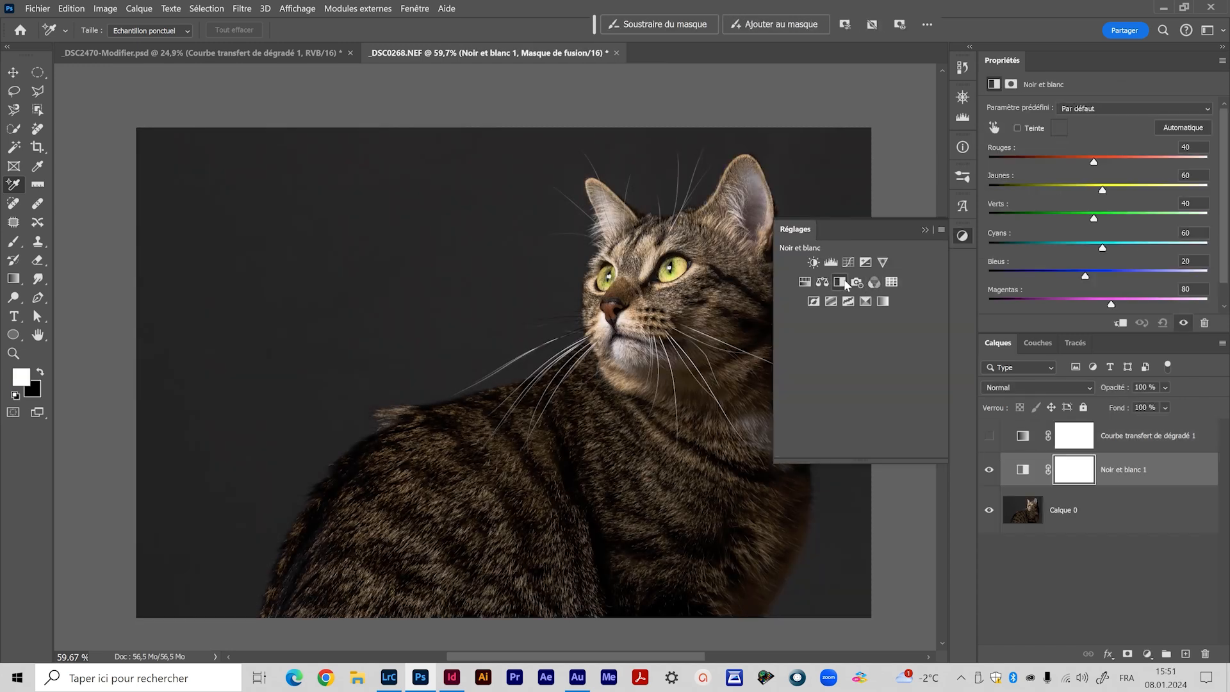
click(923, 229)
Set the Noir et blanc mix to Rouges -91, Jaunes 134, Verts -73, Cyans -72 and Bleus -57
drag(1105, 188, 1057, 166)
drag(1092, 220, 1051, 276)
drag(1047, 219, 1043, 219)
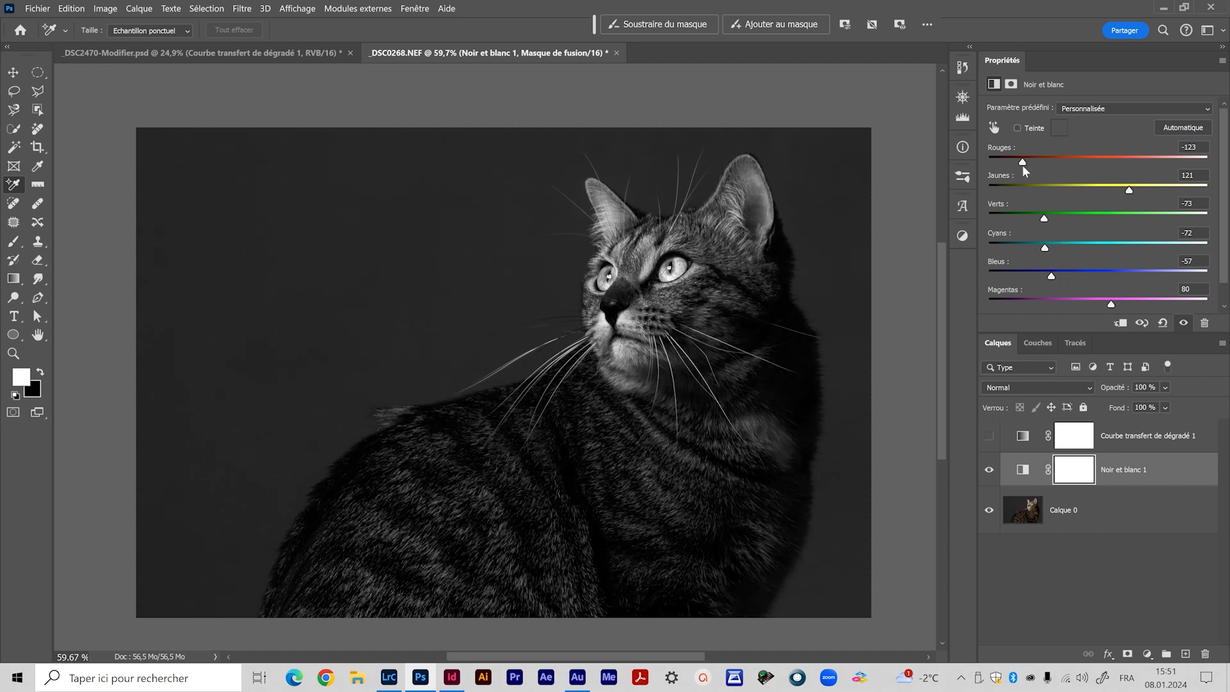
drag(1032, 163, 1036, 163)
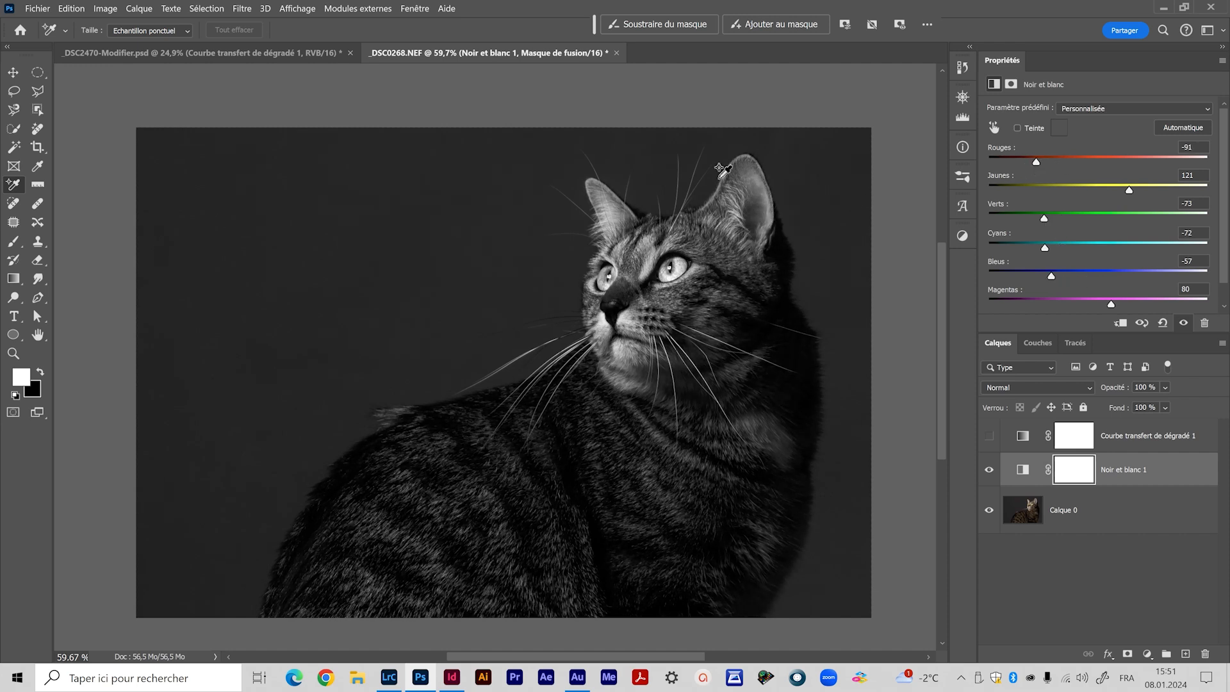
drag(1131, 190, 1134, 190)
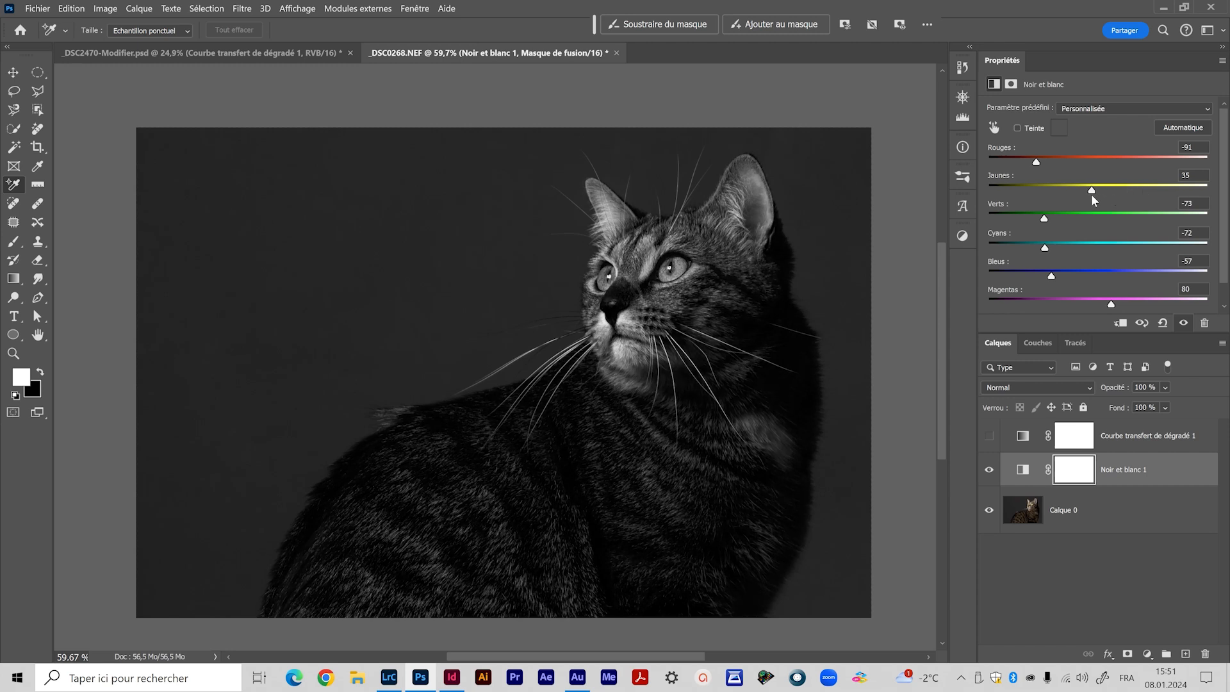
Hide the Noir et blanc 1 layer, and show and select the cat photo's gradient map layer
click(989, 469)
click(990, 436)
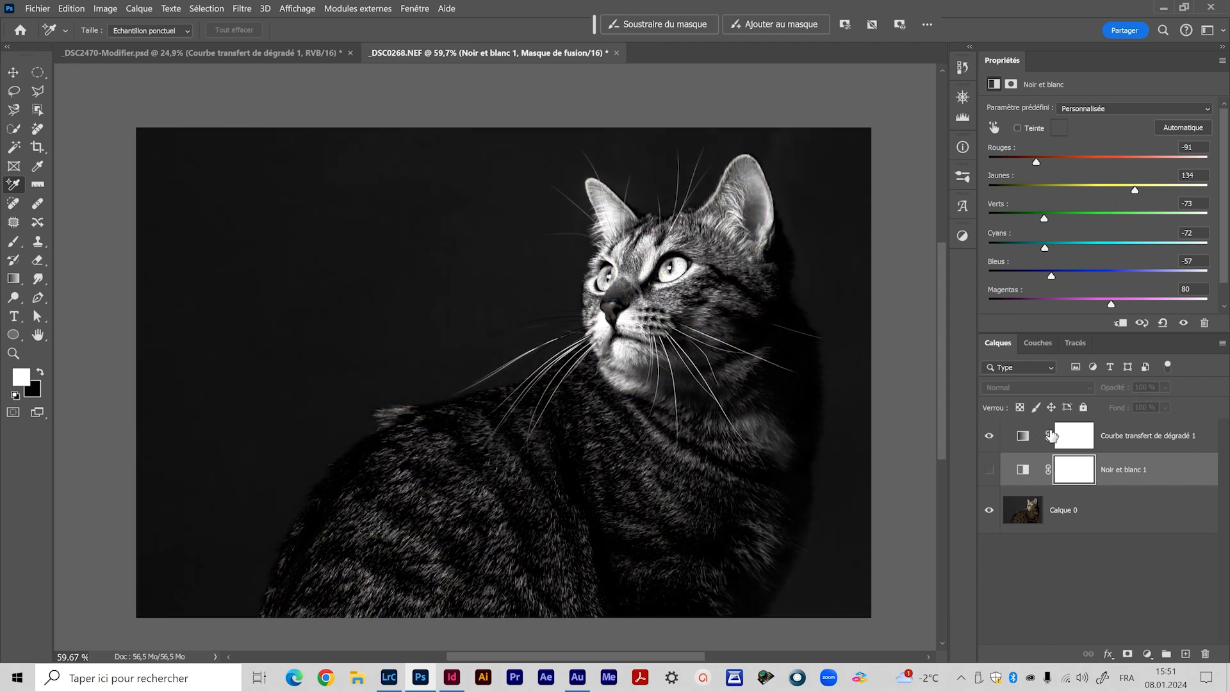
click(1030, 438)
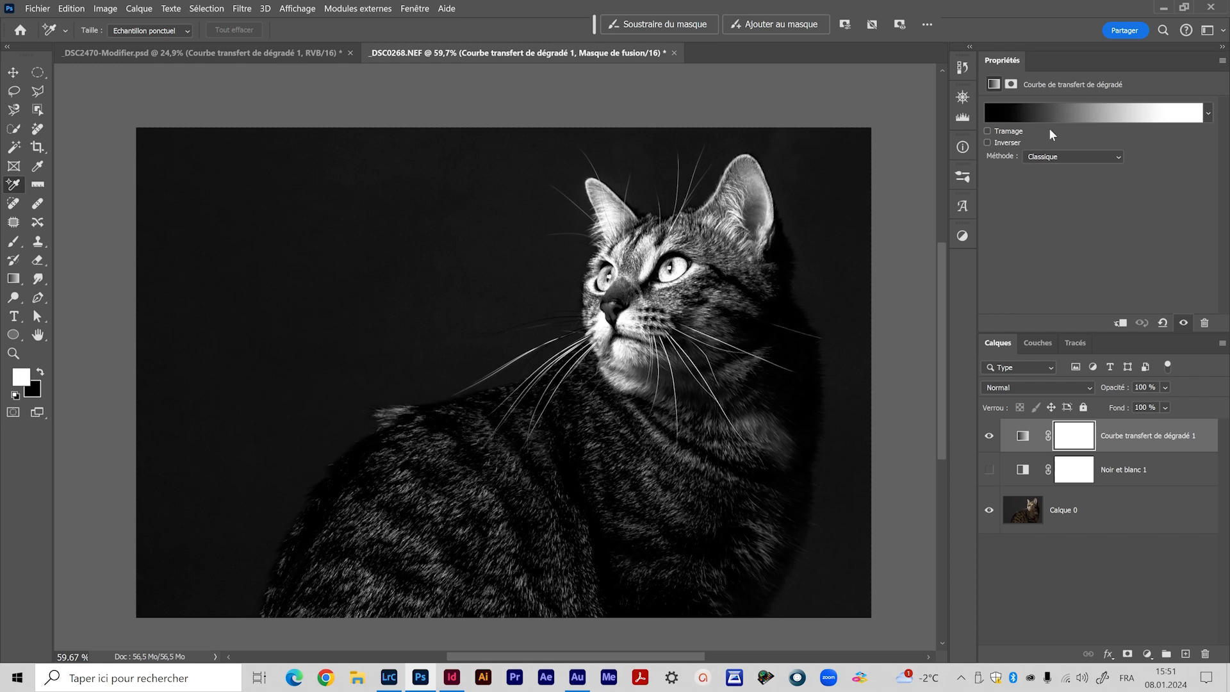
Move the cat gradient's black stop to position 2 and its midpoint to 52, and apply the gradient
click(1058, 109)
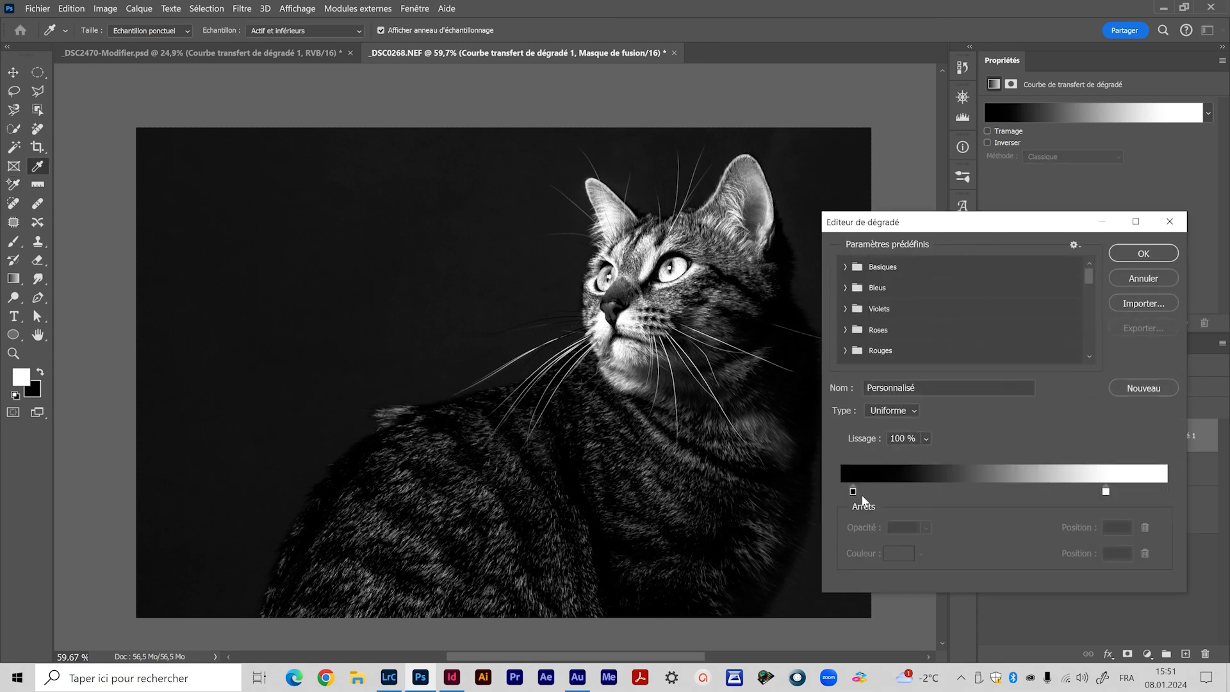
mouse_move(852, 491)
mouse_down()
mouse_move(876, 491)
mouse_move(848, 491)
mouse_up()
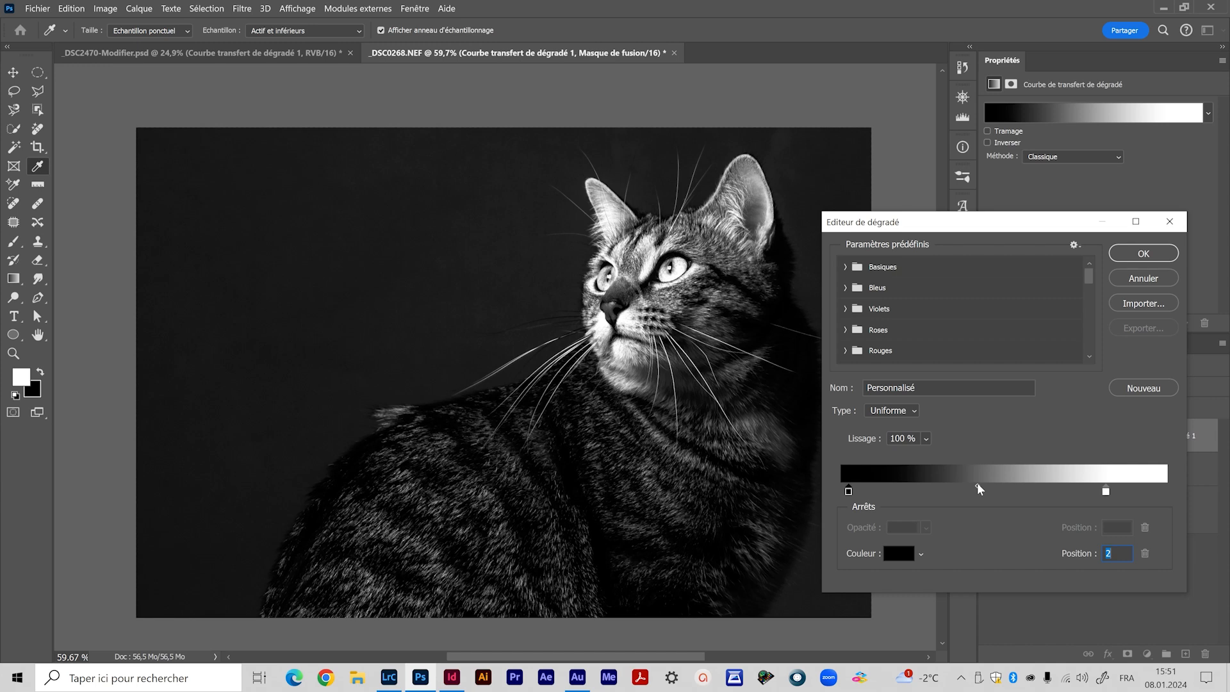
mouse_move(976, 486)
mouse_down()
mouse_move(946, 486)
mouse_move(987, 481)
mouse_up()
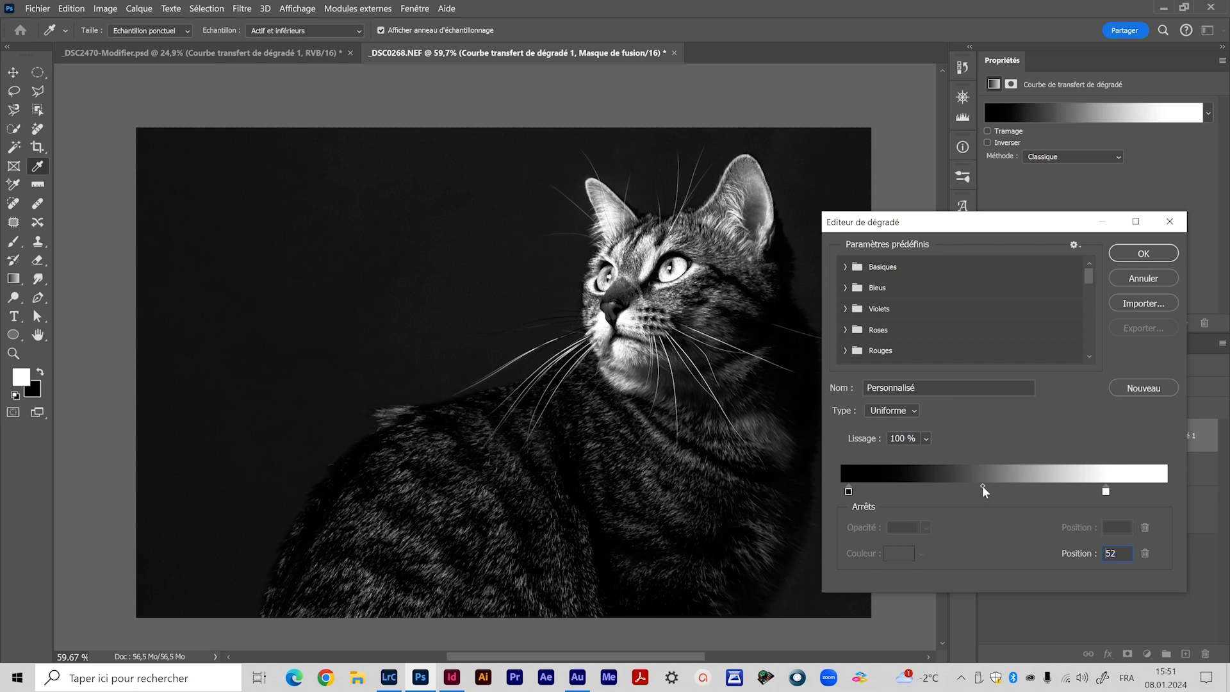
click(1125, 251)
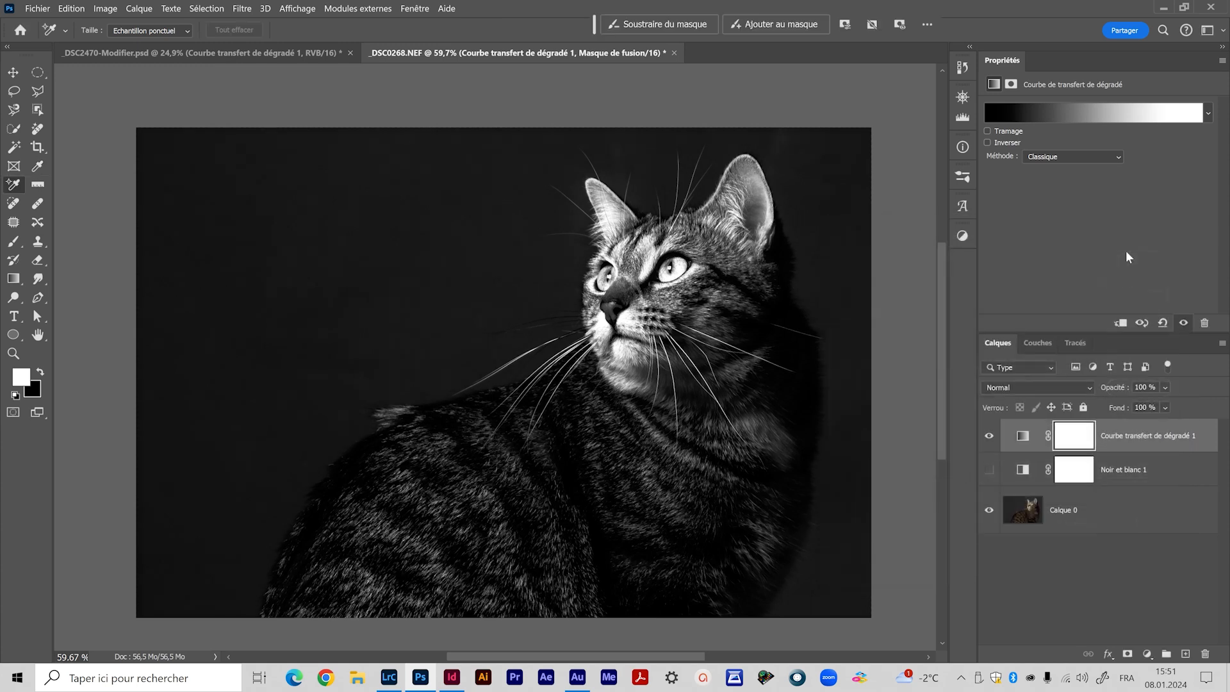
click(1023, 441)
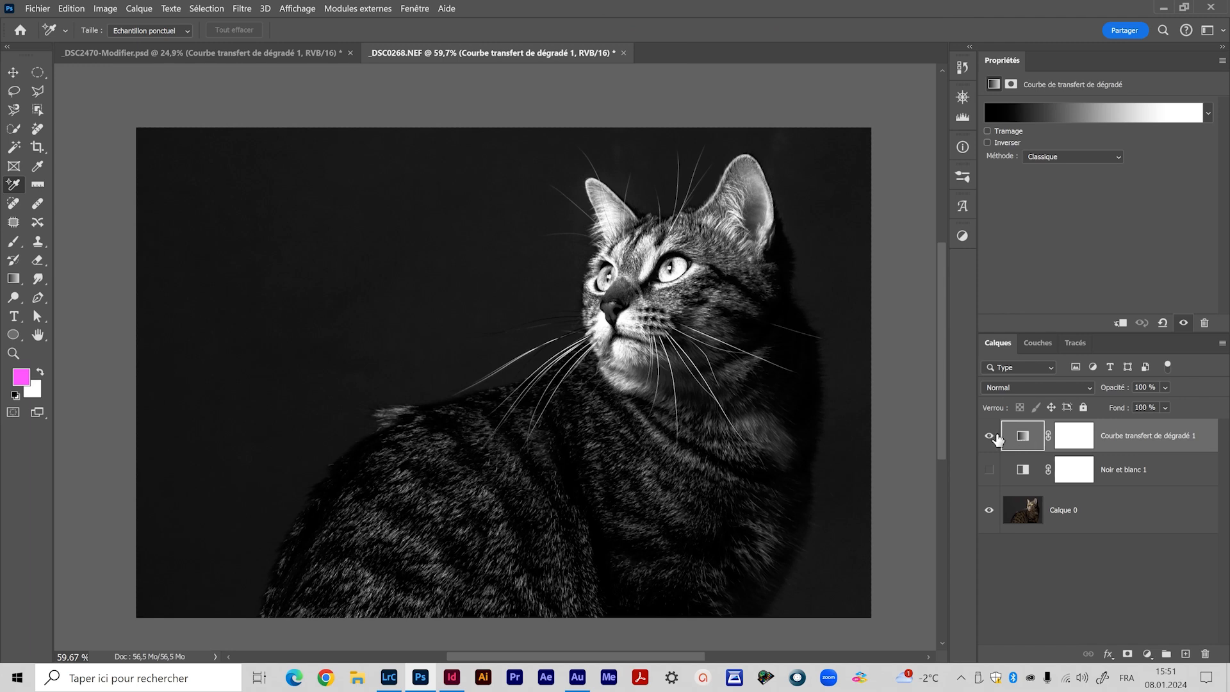
Switch to the _DSC2470-Modifier.psd street photo and undo the addition of the Courbes 1 layer
click(241, 53)
key(v)
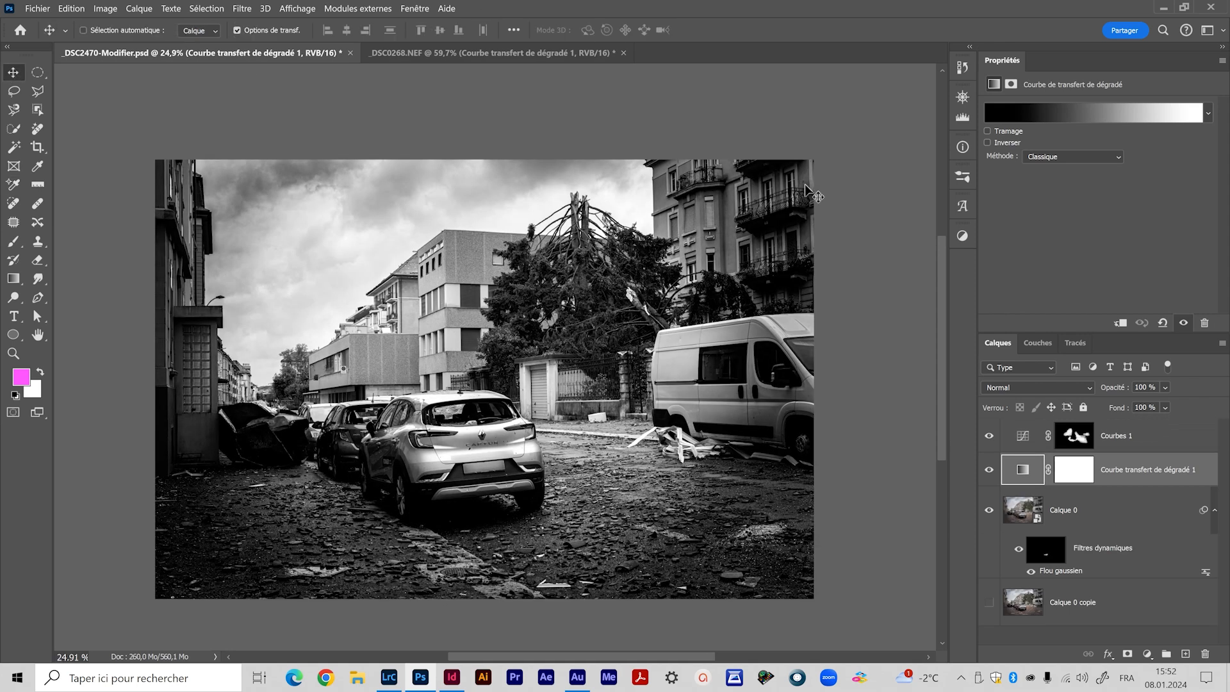
key(ctrl+z)
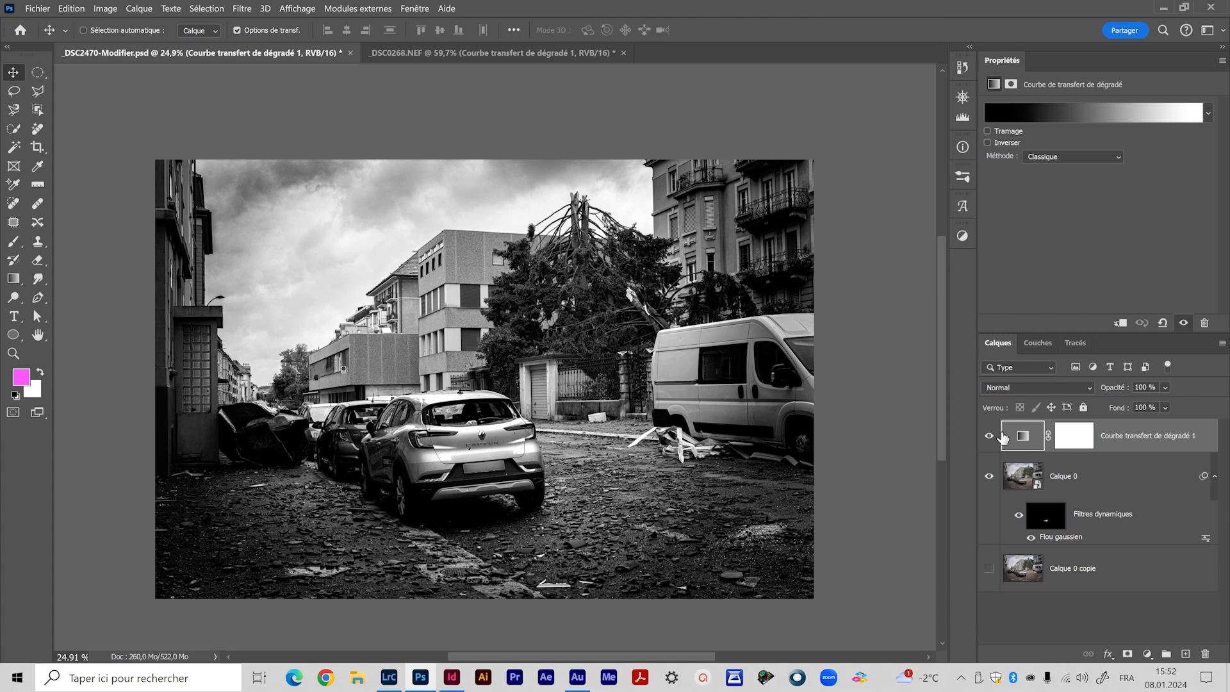
Hide the street photo's gradient map and add a Noir et blanc adjustment layer above Calque 0
click(989, 438)
click(1095, 476)
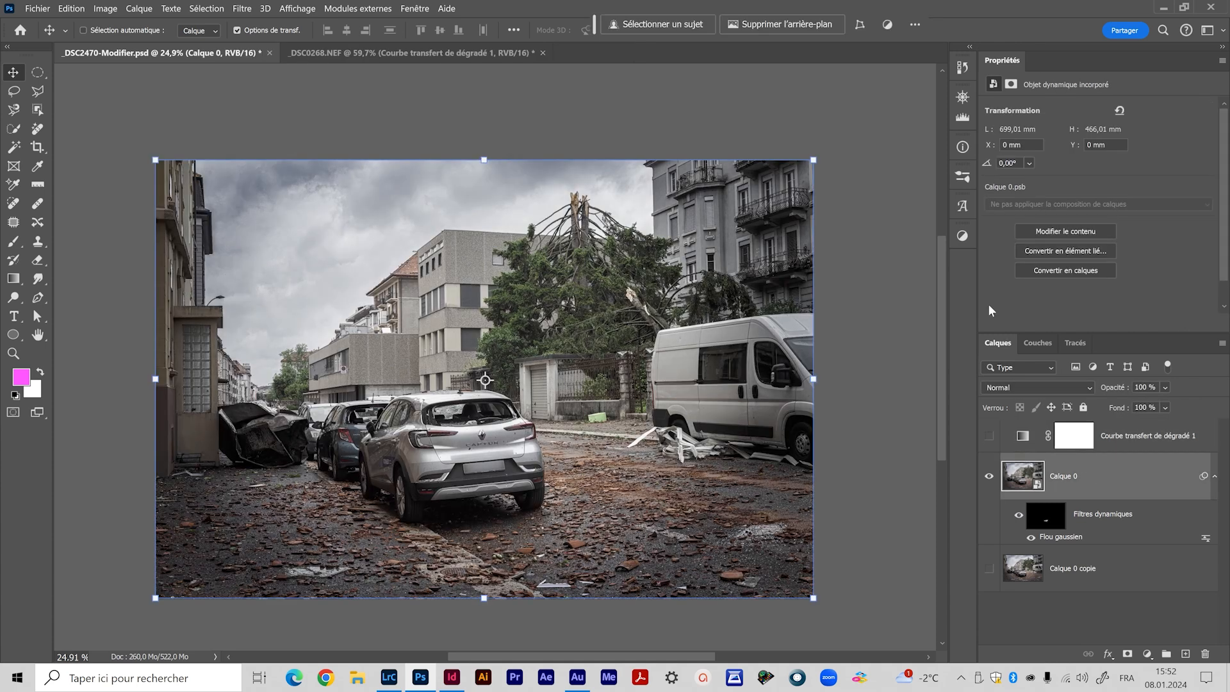
click(964, 237)
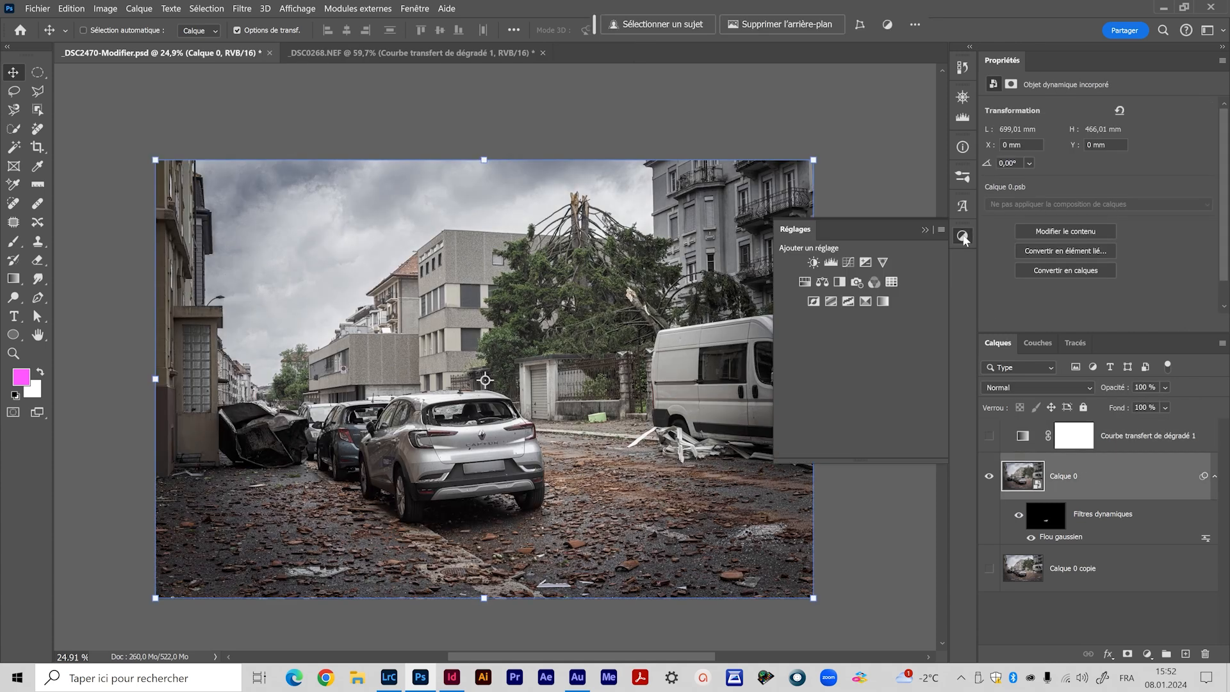
click(839, 283)
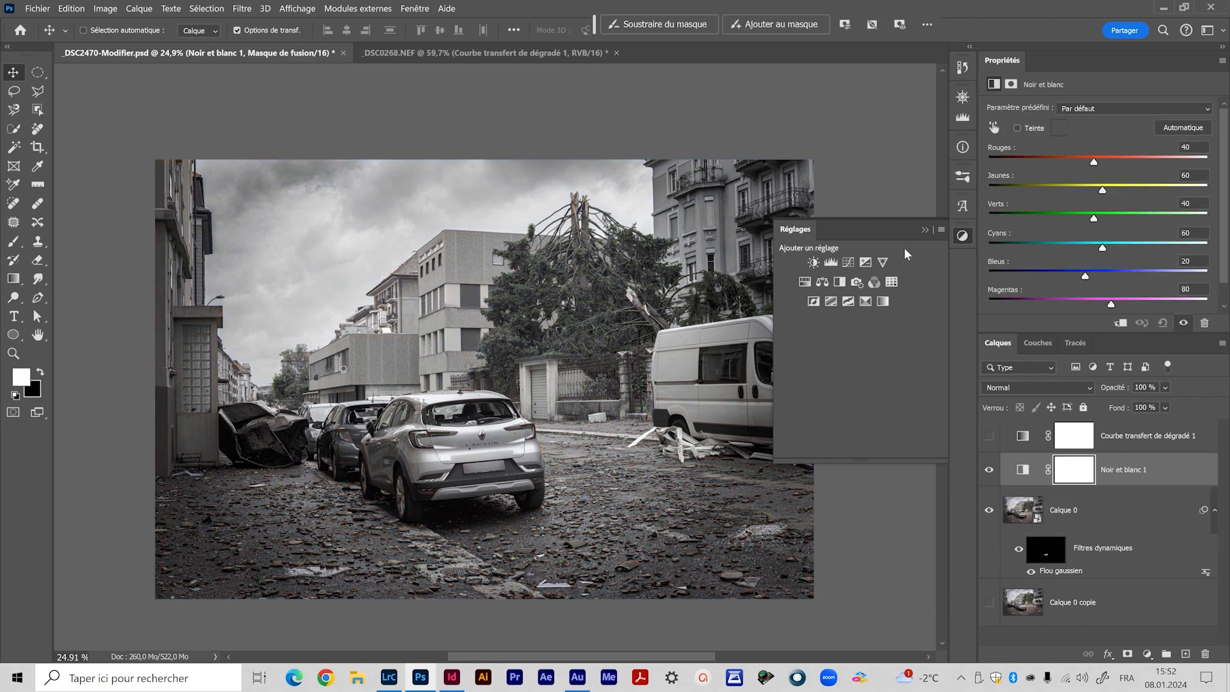
click(922, 229)
Set the Noir et blanc 1 layer's blend mode to Luminosité, with Rouges at 66 and Jaunes at 38
click(1017, 396)
click(1000, 646)
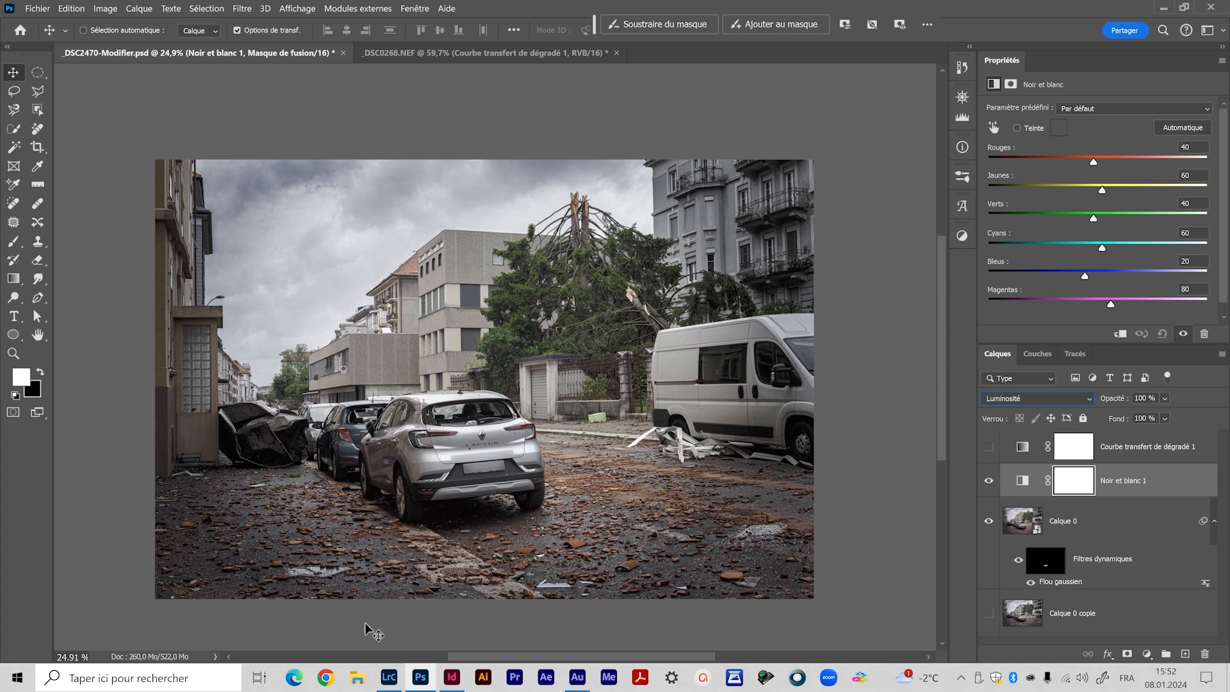
drag(1102, 193, 1067, 160)
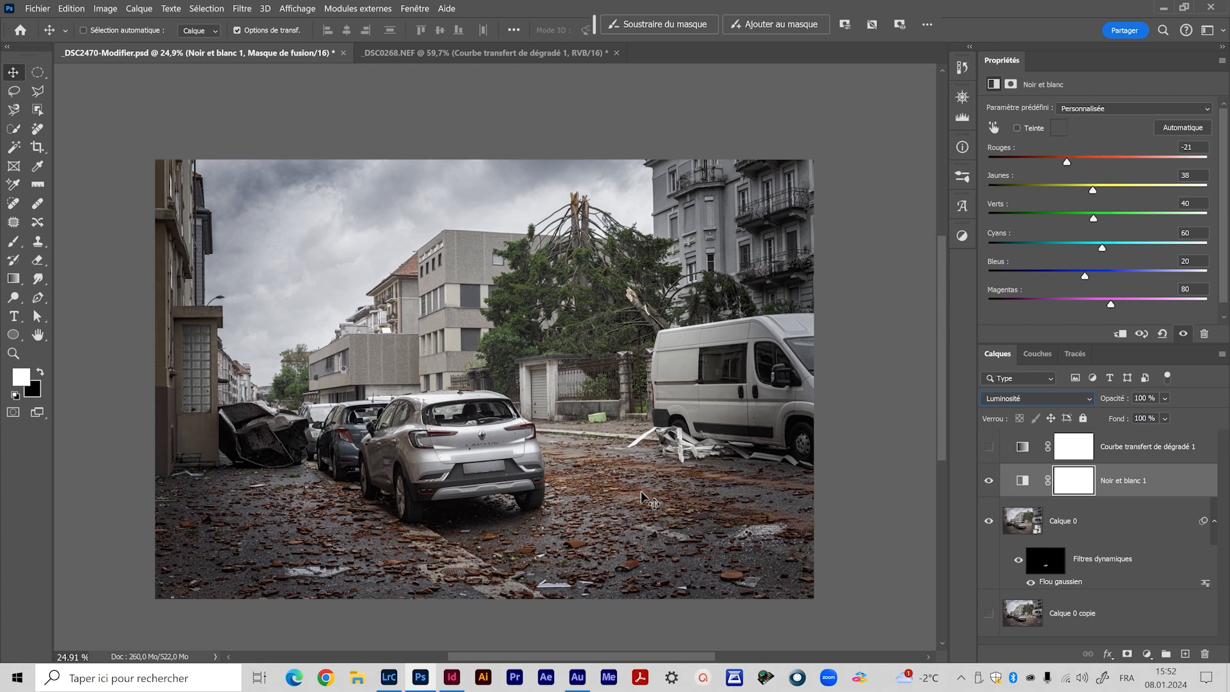
drag(1066, 162, 1100, 164)
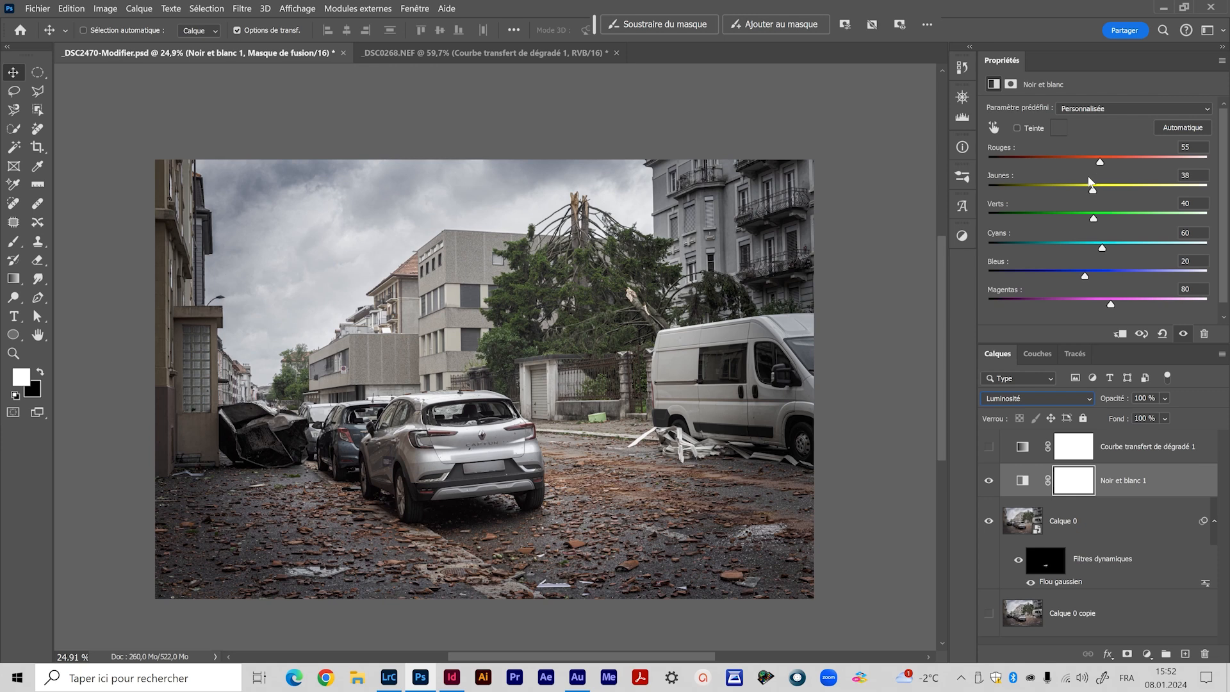
drag(1098, 169, 1104, 168)
Show the street photo's gradient map layer, move its black stop to position 7, and apply the gradient
click(987, 454)
click(1031, 453)
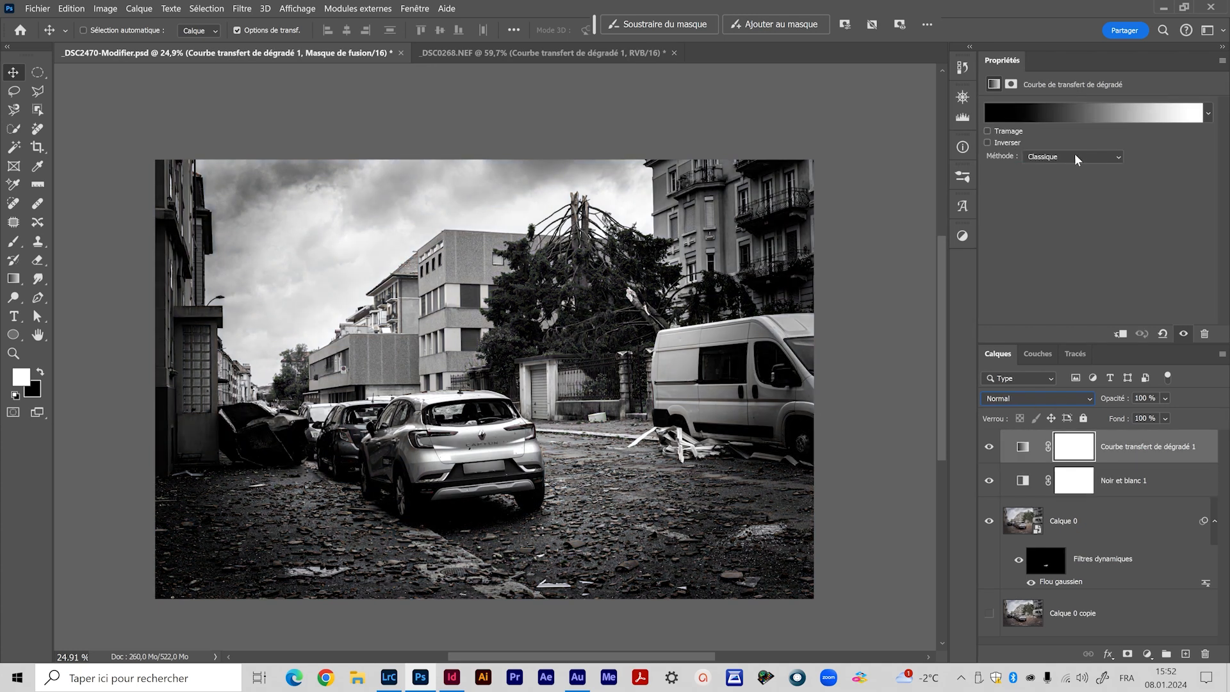
click(1078, 113)
drag(868, 493, 863, 494)
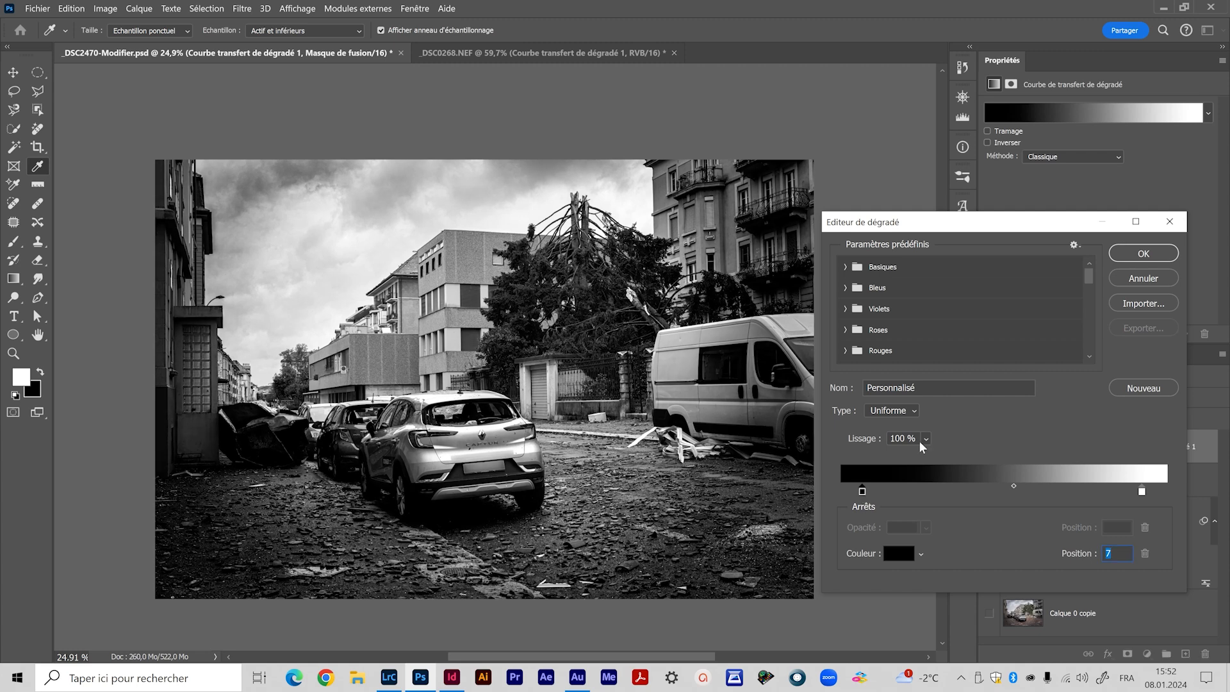
click(1143, 254)
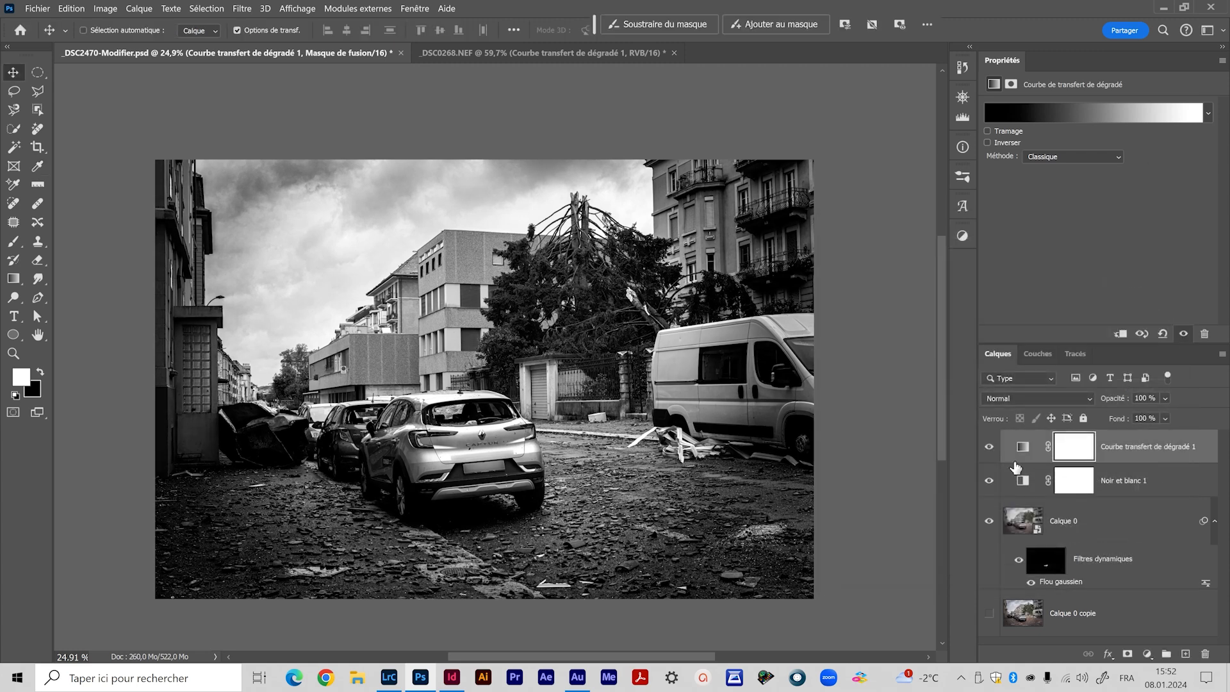
Compare the street photo with and without the gradient map, and set Noir et blanc 1 to Rouges -14, Jaunes 216, Verts 35 and Cyans -108
click(1023, 481)
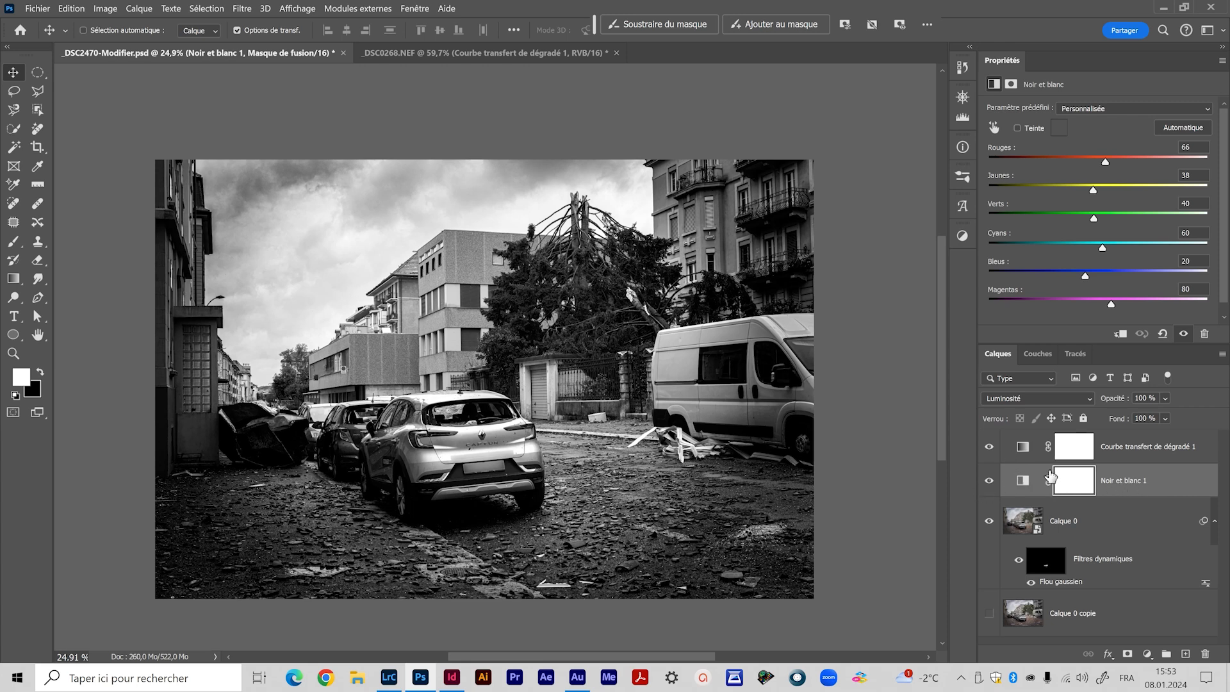
click(989, 446)
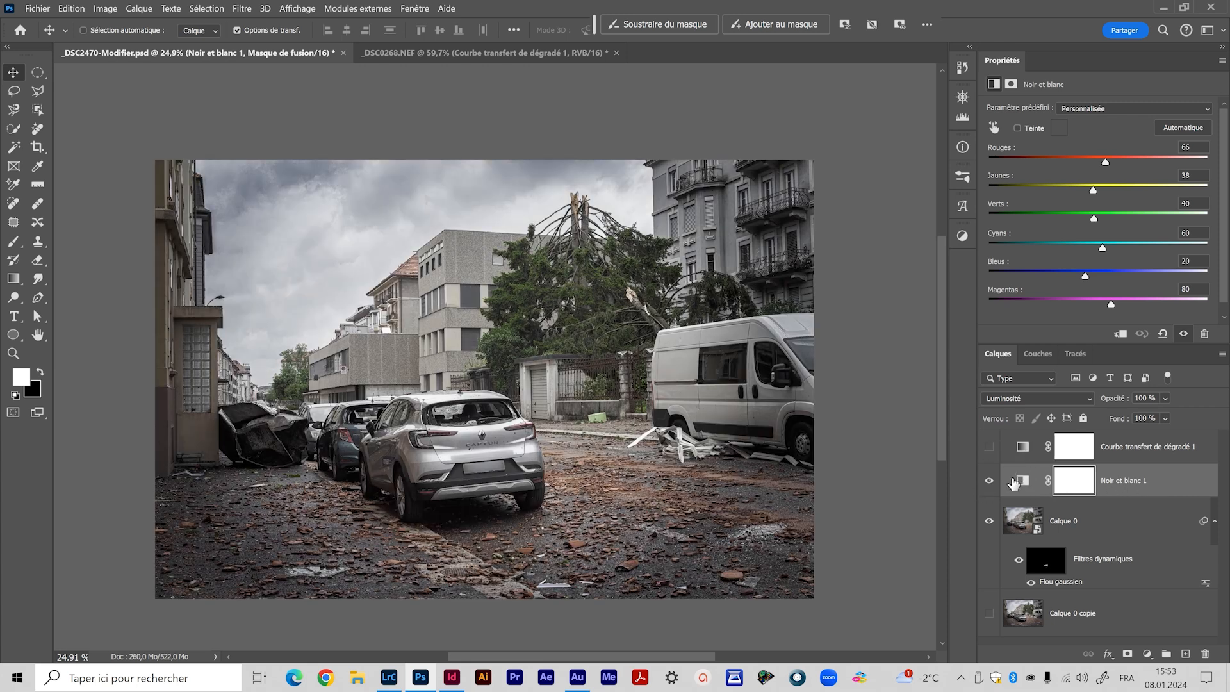
click(989, 447)
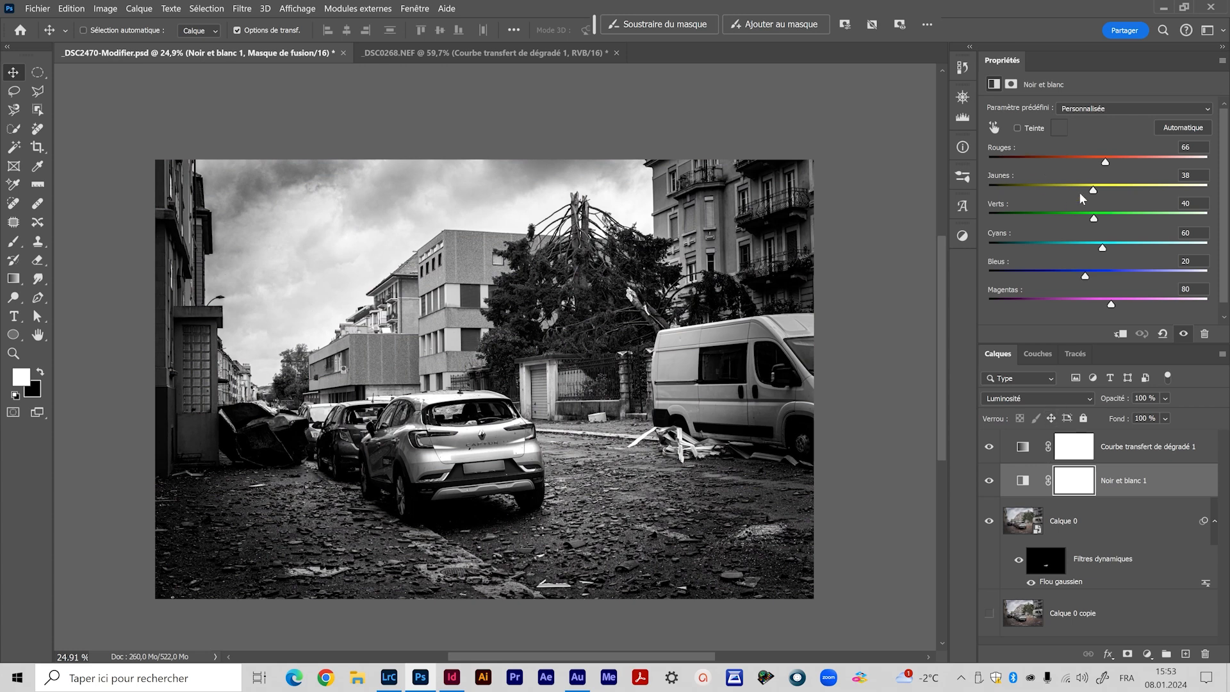
drag(1105, 165, 1179, 193)
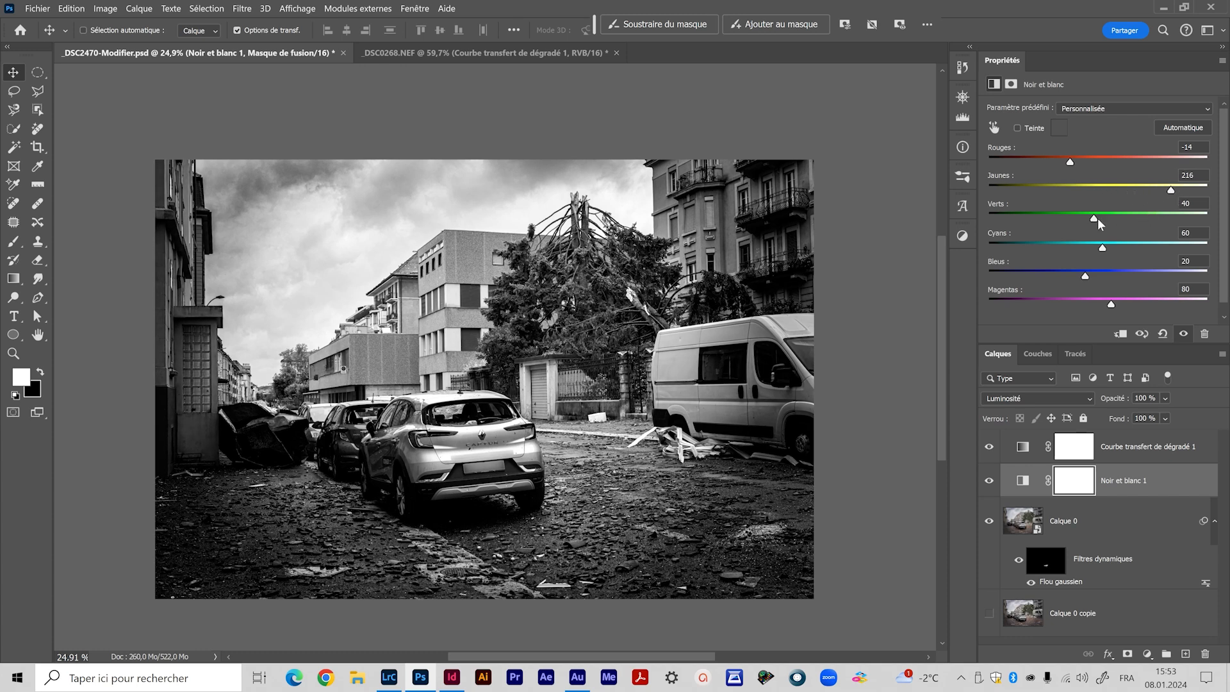
drag(1089, 220, 1029, 248)
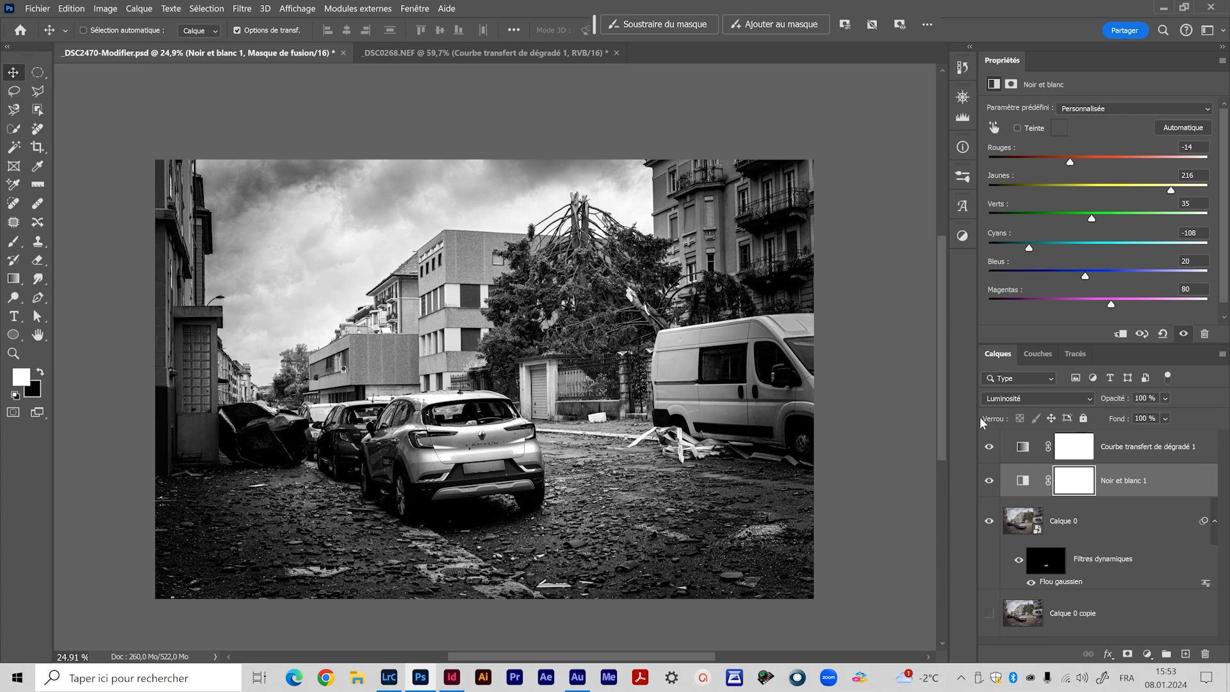
Set Bleus to -105 on the street photo's Noir et blanc 1 layer and fine-tune its Magentas and Cyans
drag(1081, 277, 1034, 285)
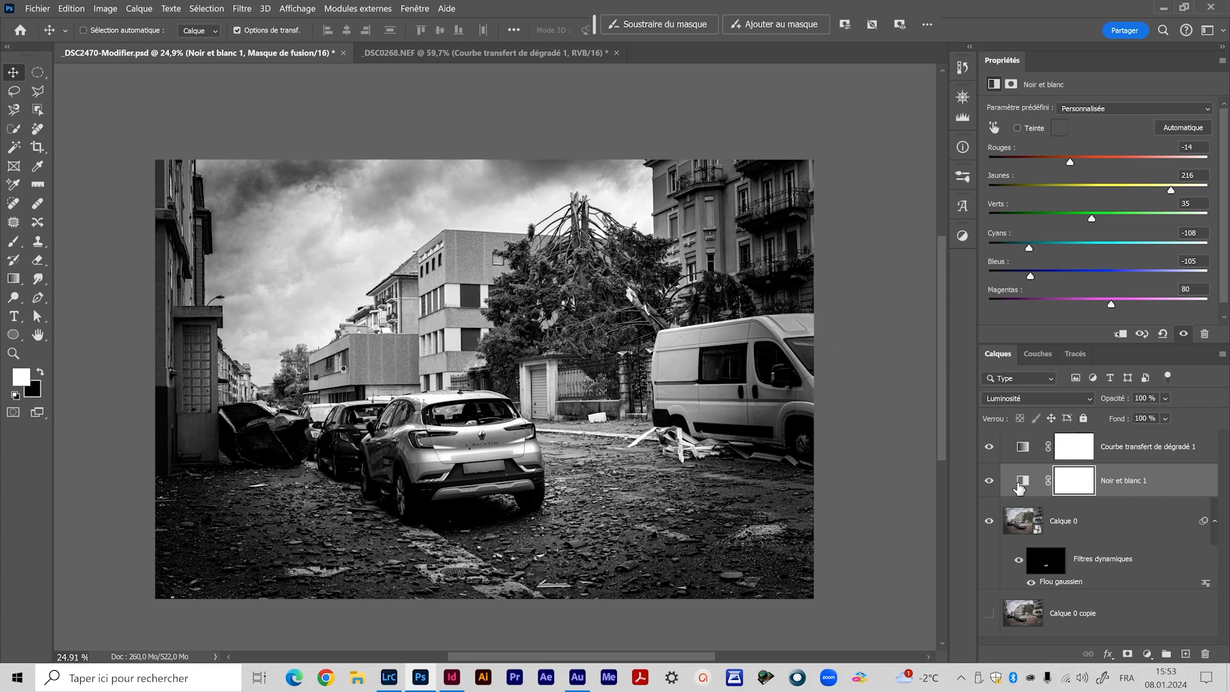
drag(1050, 303, 1115, 303)
mouse_move(1029, 248)
mouse_down()
mouse_move(1063, 245)
mouse_move(1033, 253)
mouse_up()
Add a Courbes adjustment layer above the gradient map and shape a gentle S-curve with raised highlights and slightly lowered shadows
click(1128, 454)
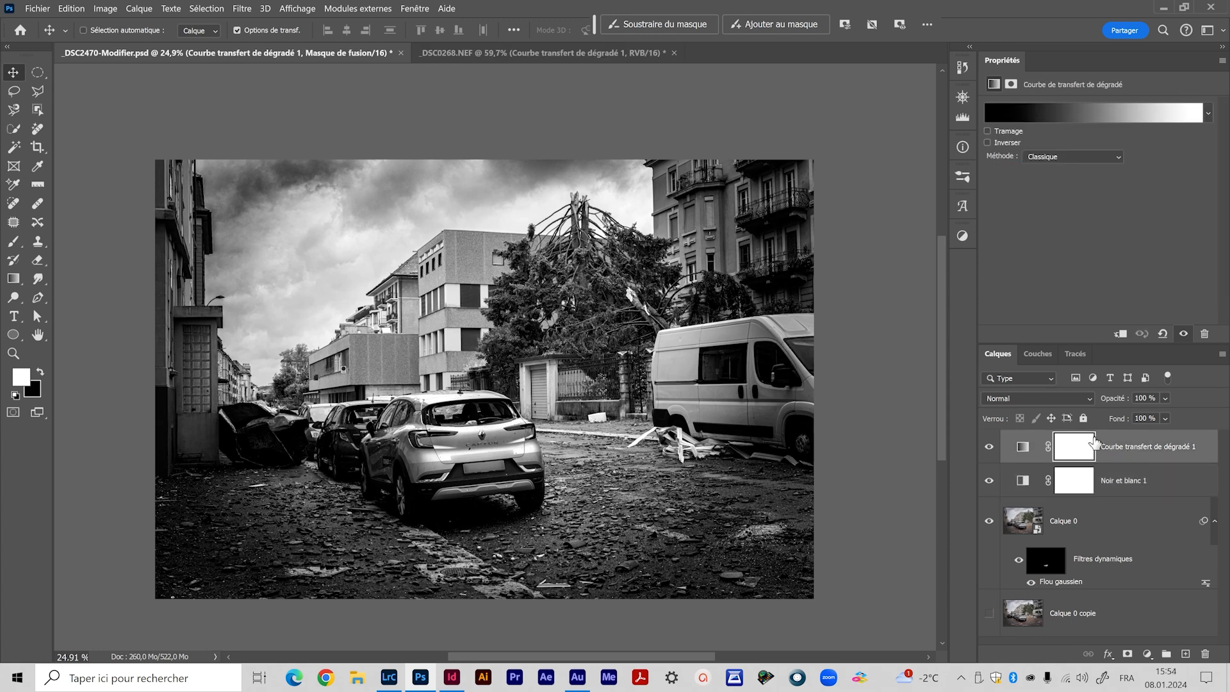
click(962, 236)
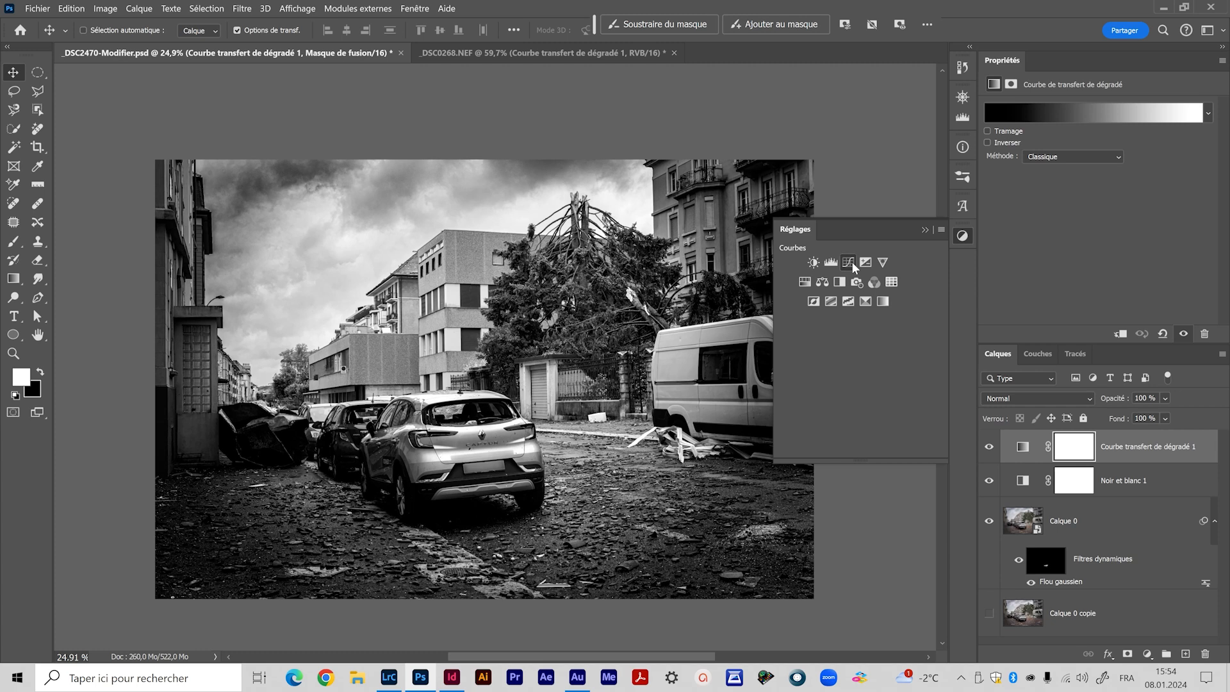
click(849, 262)
click(925, 230)
drag(1141, 202, 1142, 191)
drag(1057, 289, 1054, 291)
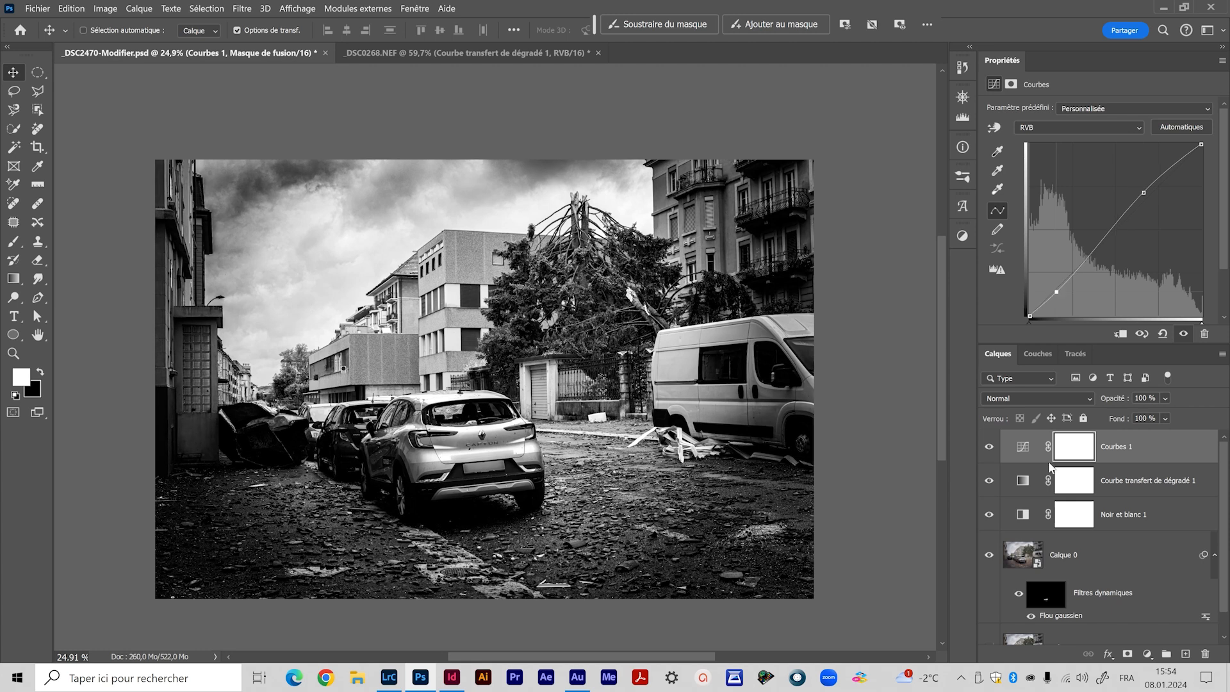
click(1070, 447)
click(1028, 448)
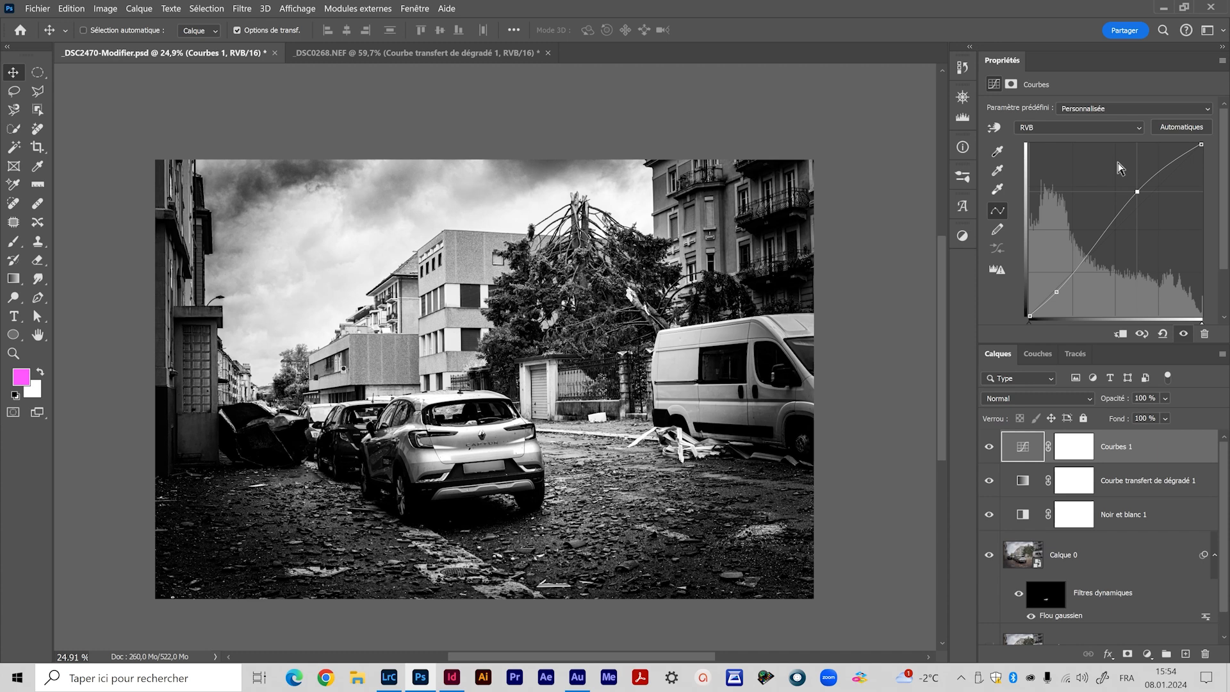
Invert the Courbes 1 mask to black and paint it white over the balconied building and the van, using 40% brush opacity
click(1074, 448)
key(ctrl+i)
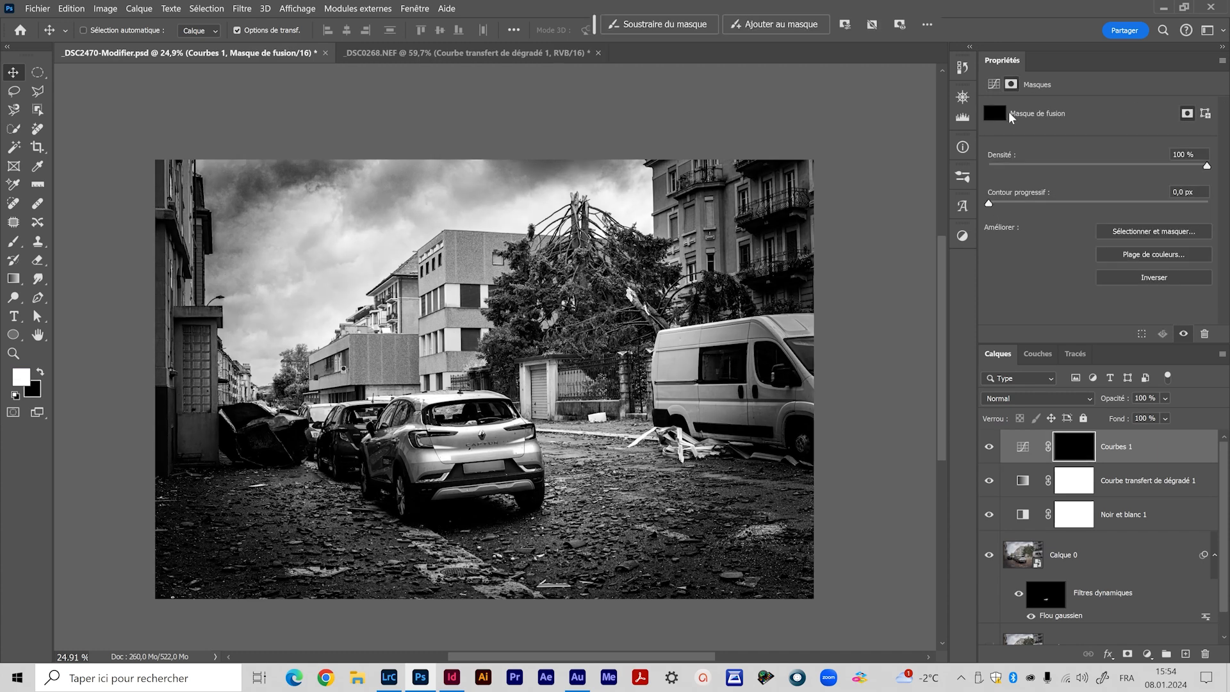
key(b)
mouse_move(698, 186)
mouse_down()
mouse_move(645, 169)
mouse_move(662, 191)
mouse_move(670, 180)
mouse_move(676, 218)
mouse_move(676, 179)
mouse_move(688, 226)
mouse_move(709, 187)
mouse_move(678, 168)
mouse_move(661, 225)
mouse_move(656, 152)
mouse_move(734, 201)
mouse_move(709, 180)
mouse_move(719, 205)
mouse_move(741, 164)
mouse_move(737, 247)
mouse_move(749, 170)
mouse_move(754, 240)
mouse_move(761, 161)
mouse_up()
key(4)
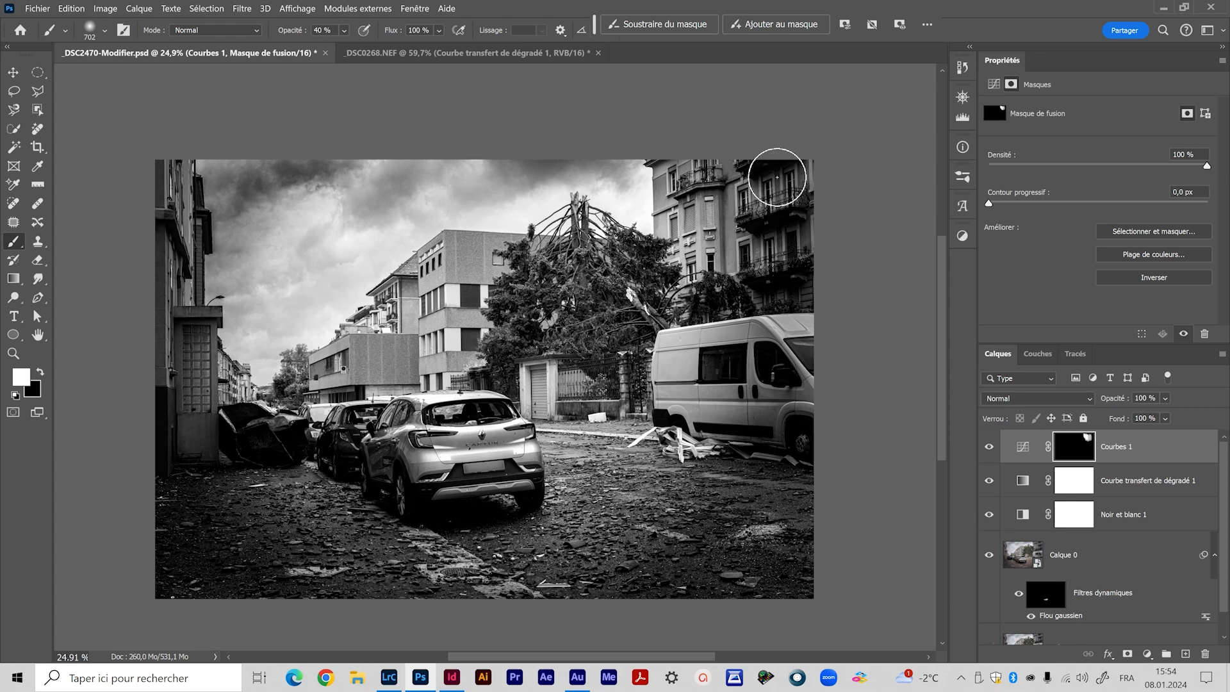
mouse_move(679, 349)
mouse_down()
mouse_move(684, 412)
mouse_move(777, 432)
mouse_move(727, 426)
mouse_up()
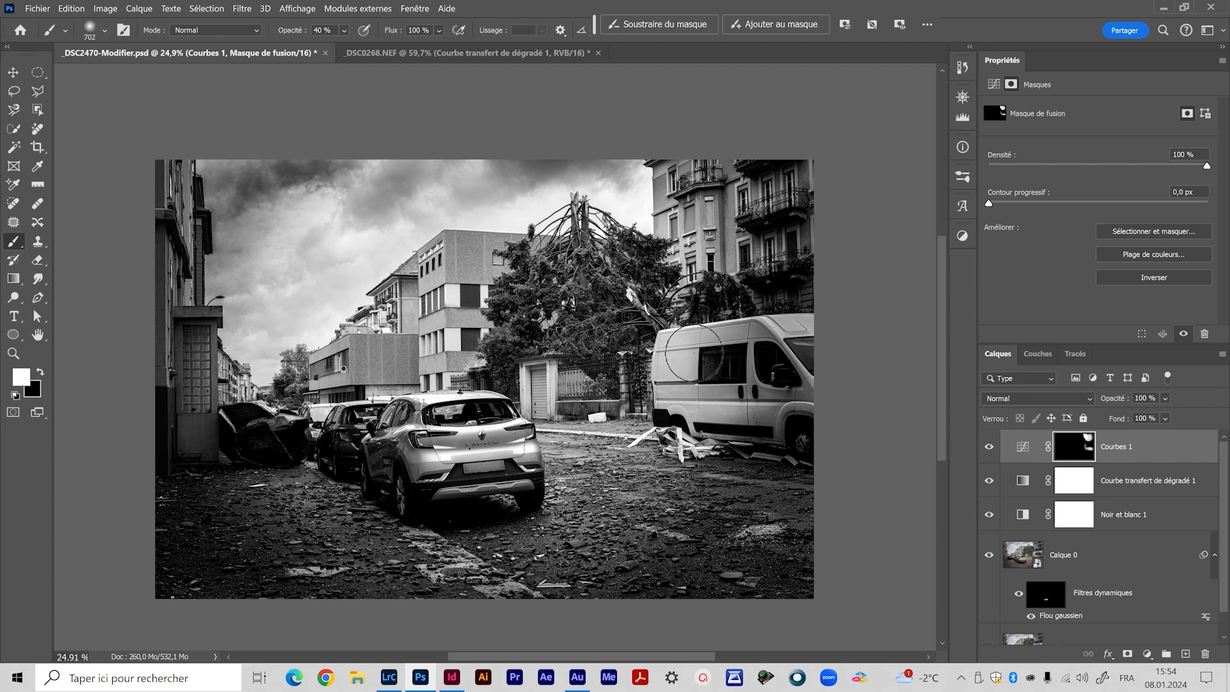
Paint the Courbes 1 mask white over the pale central buildings and the glass-block booth with a smaller brush at 40% opacity
right_click(565, 300)
key(super)
key(super)
alt+right_click(548, 287)
drag(420, 292, 387, 356)
drag(209, 362, 205, 386)
Paint the Courbes 1 mask around the booth and distant street with a 279 px brush at 100% opacity, and enlarge the brush to 549 px
alt+right_click(202, 368)
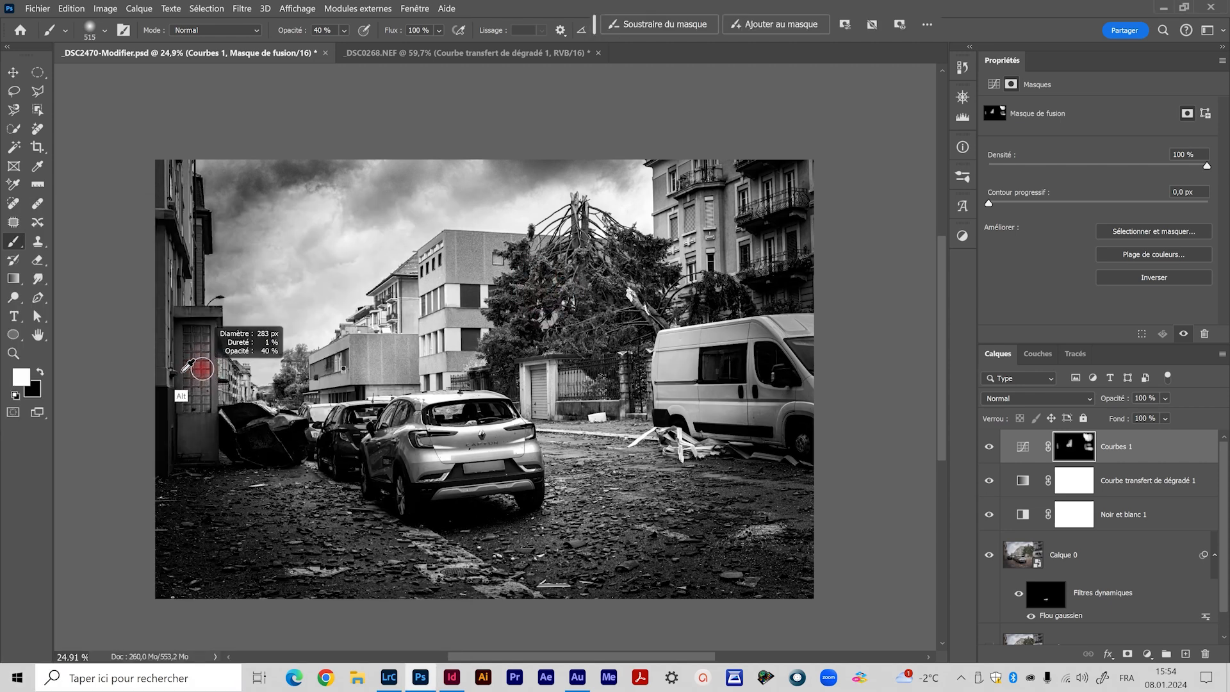
key(5)
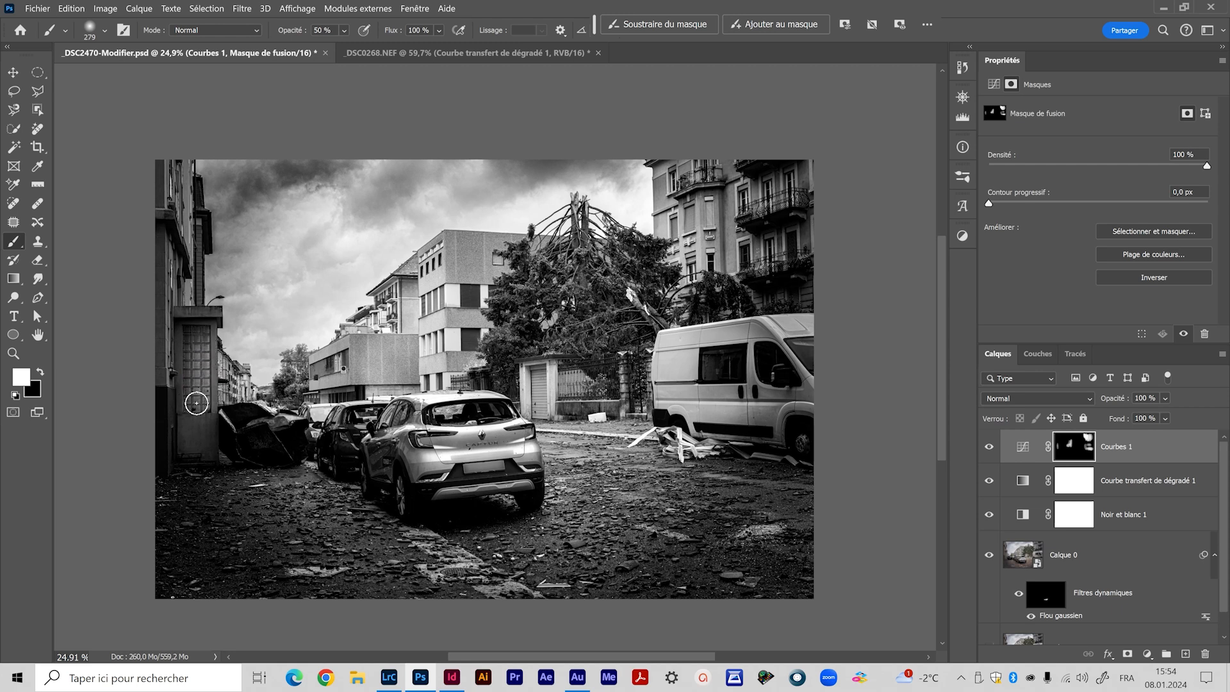
key(0)
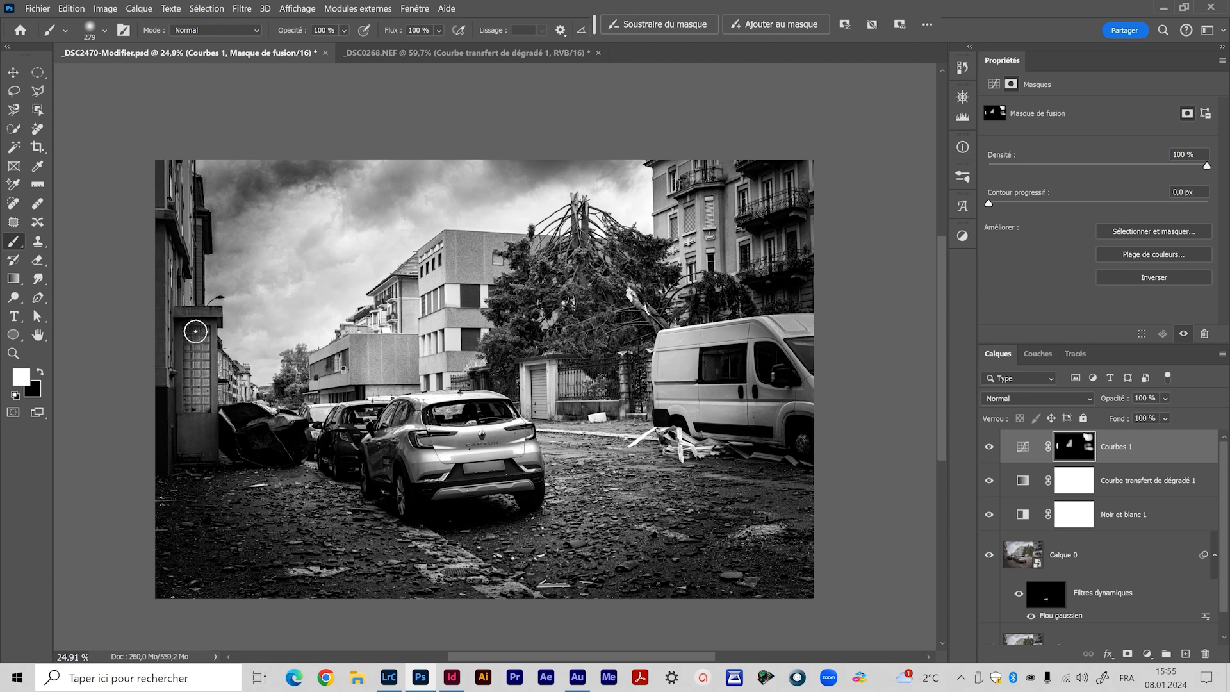
drag(264, 366, 343, 297)
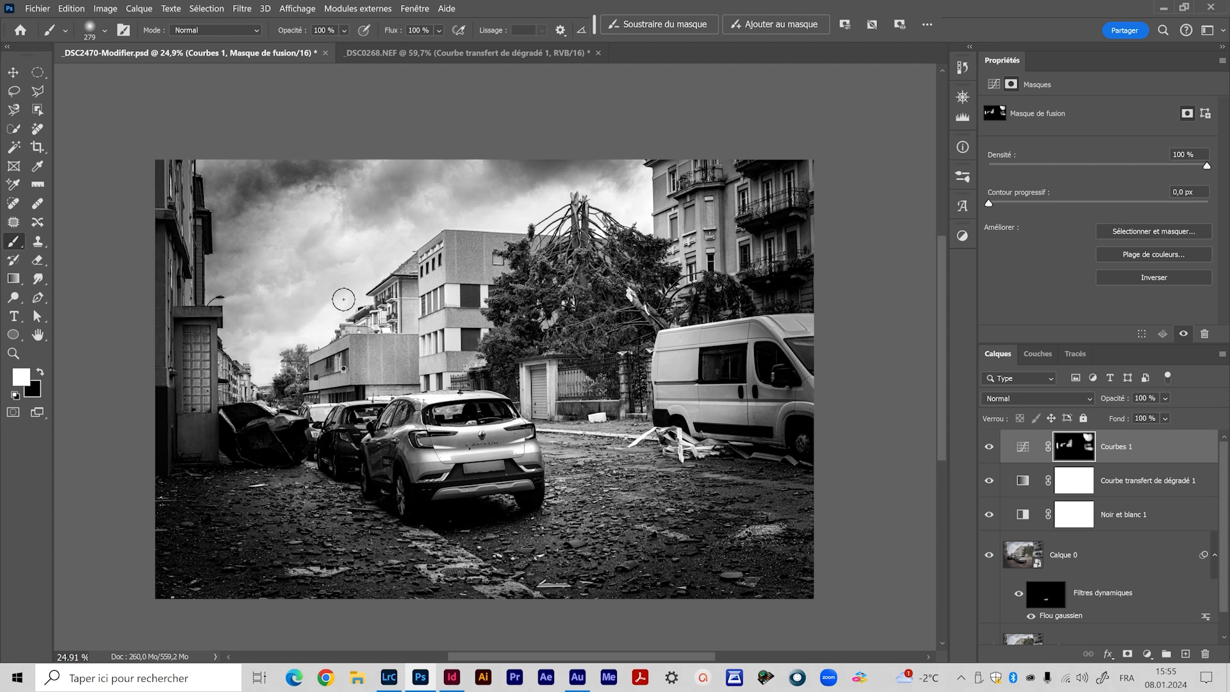
key(bracketright)
key(bracketright)
key(bracketright)
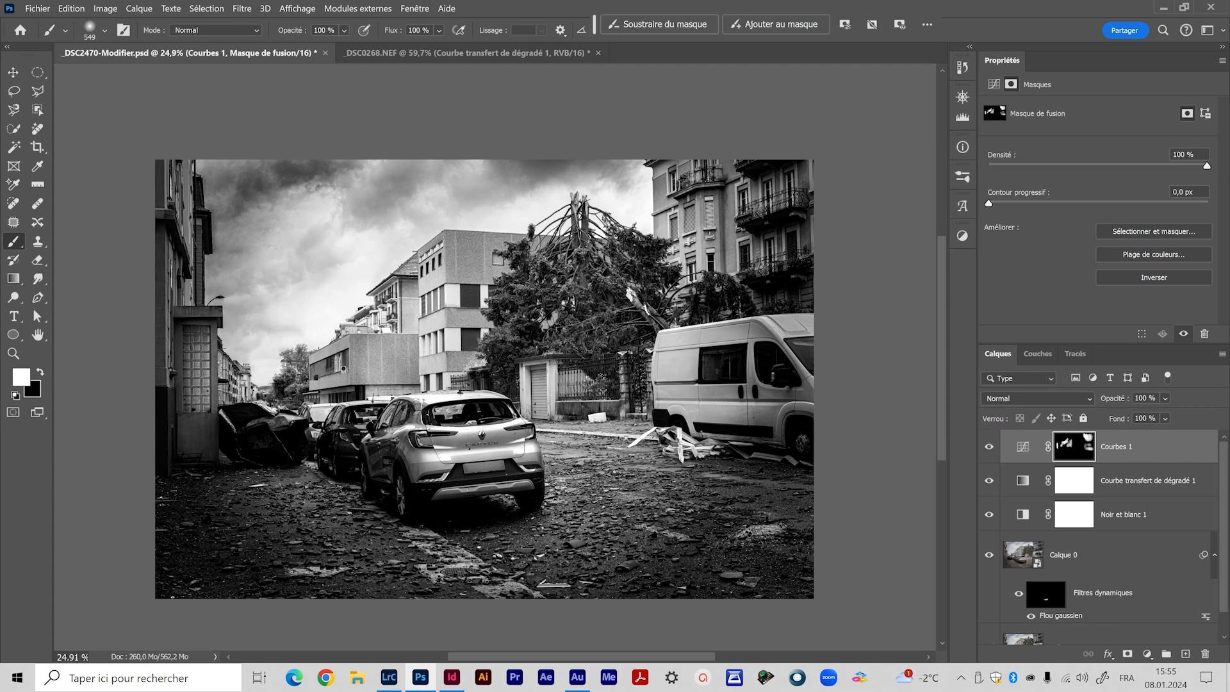
Move the white stop of the street photo's gradient map to position 87, keep its color ffffff, and apply the gradient
click(1079, 488)
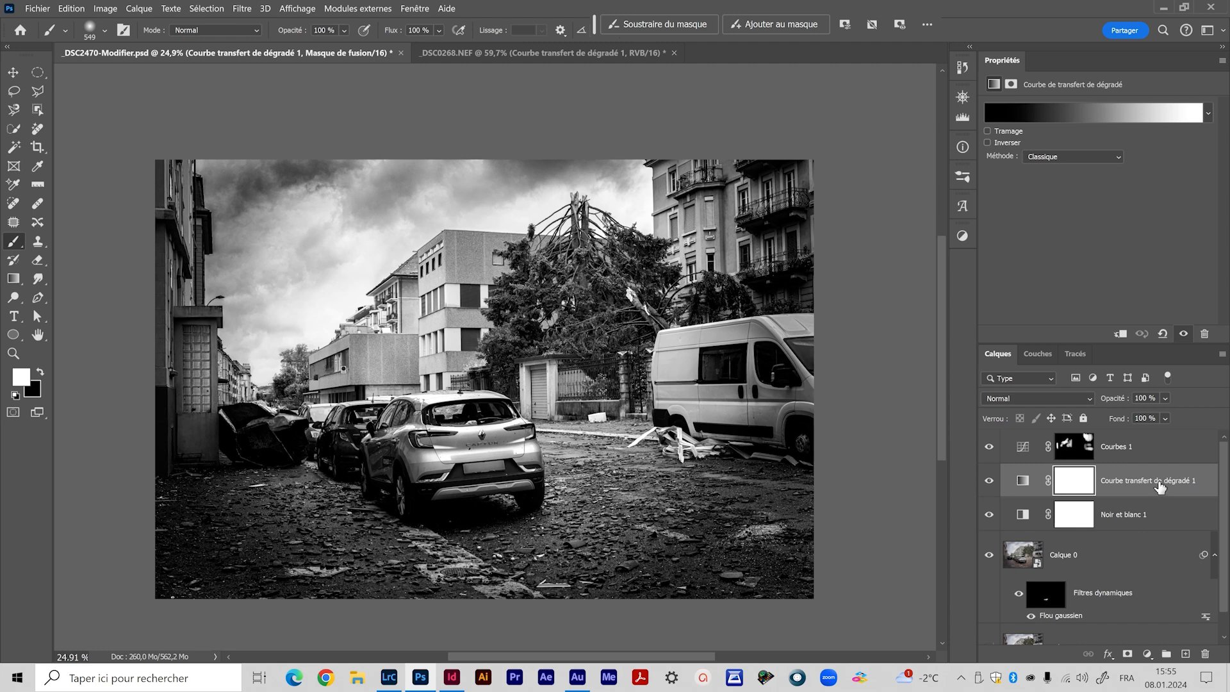
click(1093, 117)
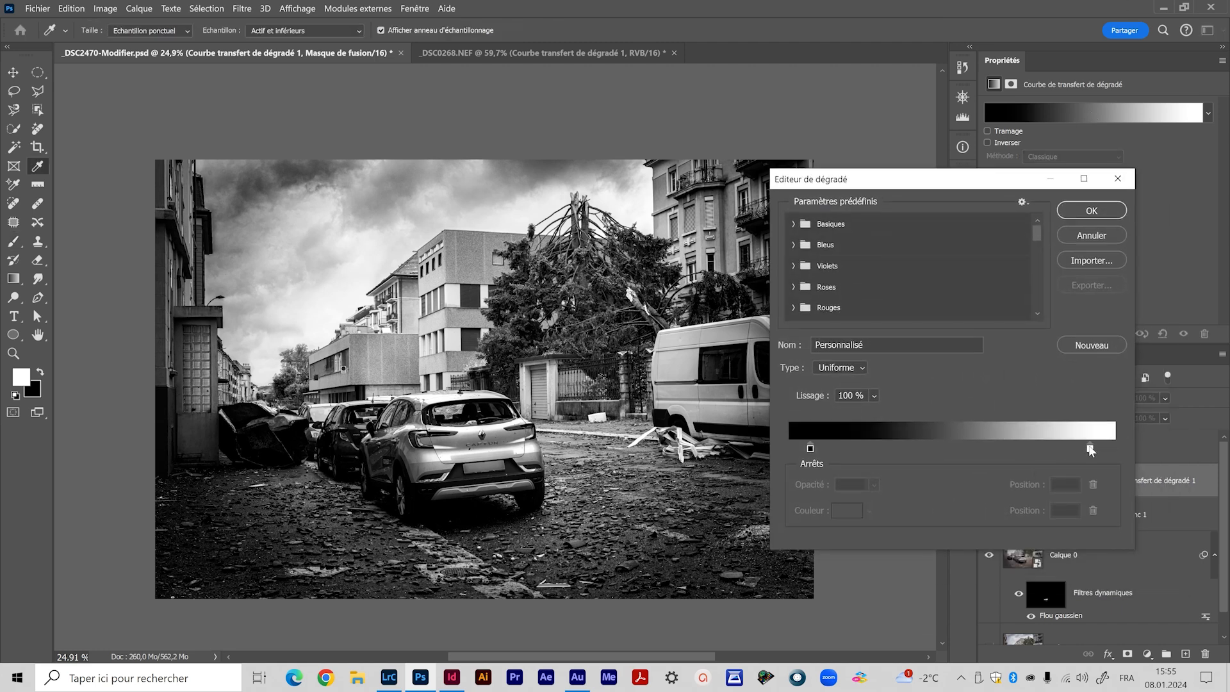
click(1089, 448)
drag(1081, 450, 1077, 452)
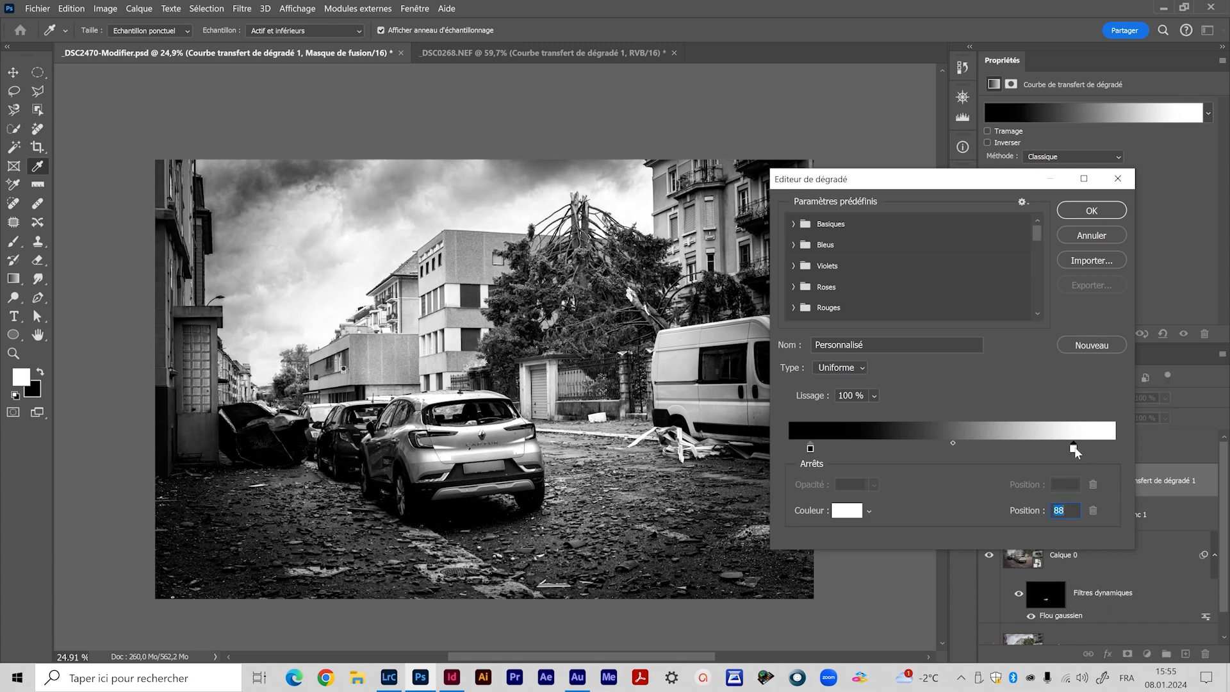
click(847, 510)
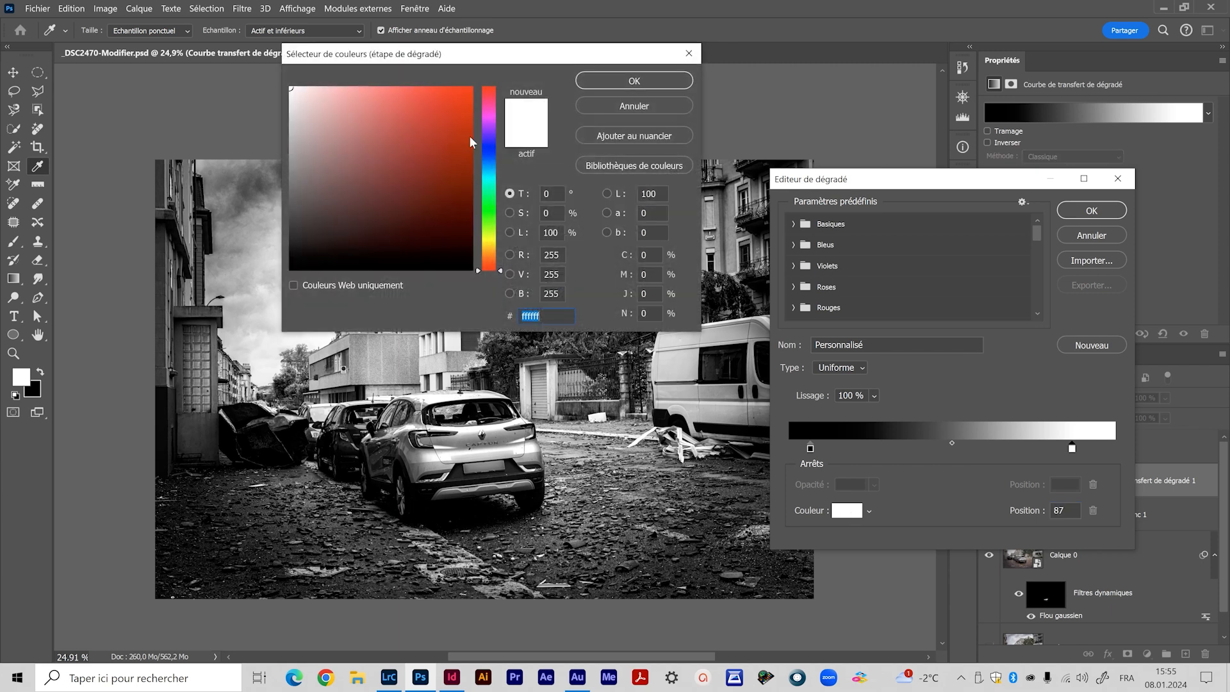
click(619, 86)
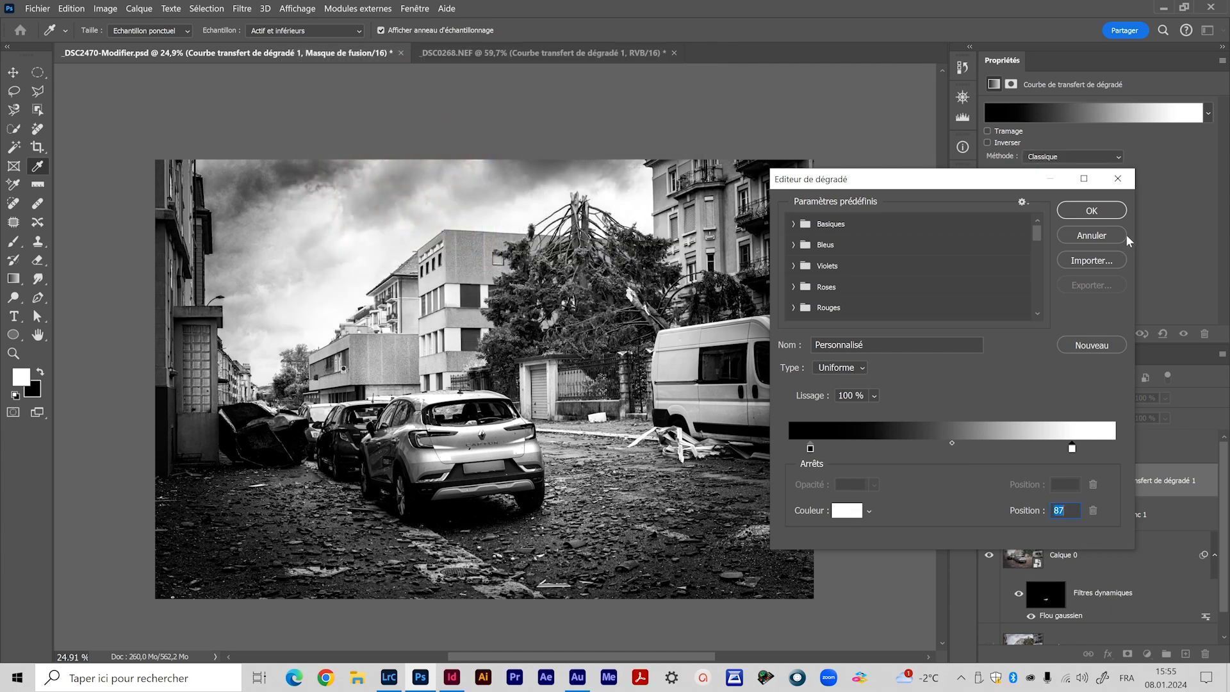
click(1092, 211)
mouse_move(989, 446)
mouse_down()
mouse_move(992, 522)
mouse_move(998, 463)
mouse_up()
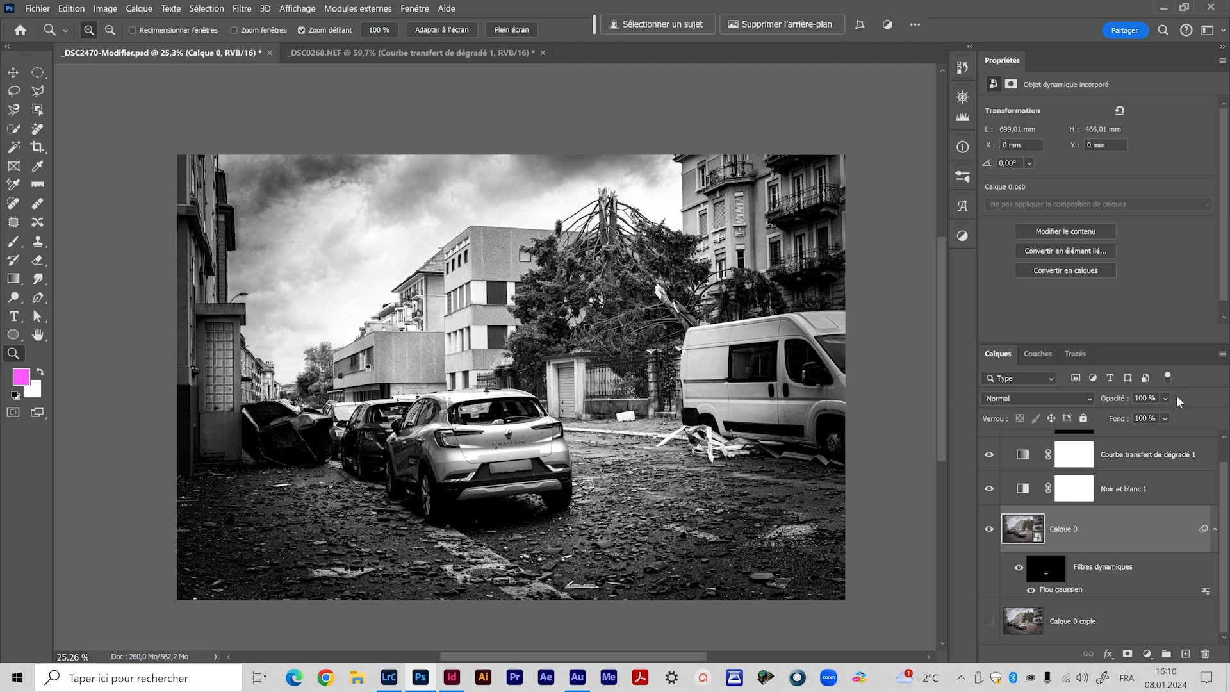
Stamp all visible layers into a merged layer at the top of the stack and hide the layers beneath it
scroll(1112, 562, up, 1)
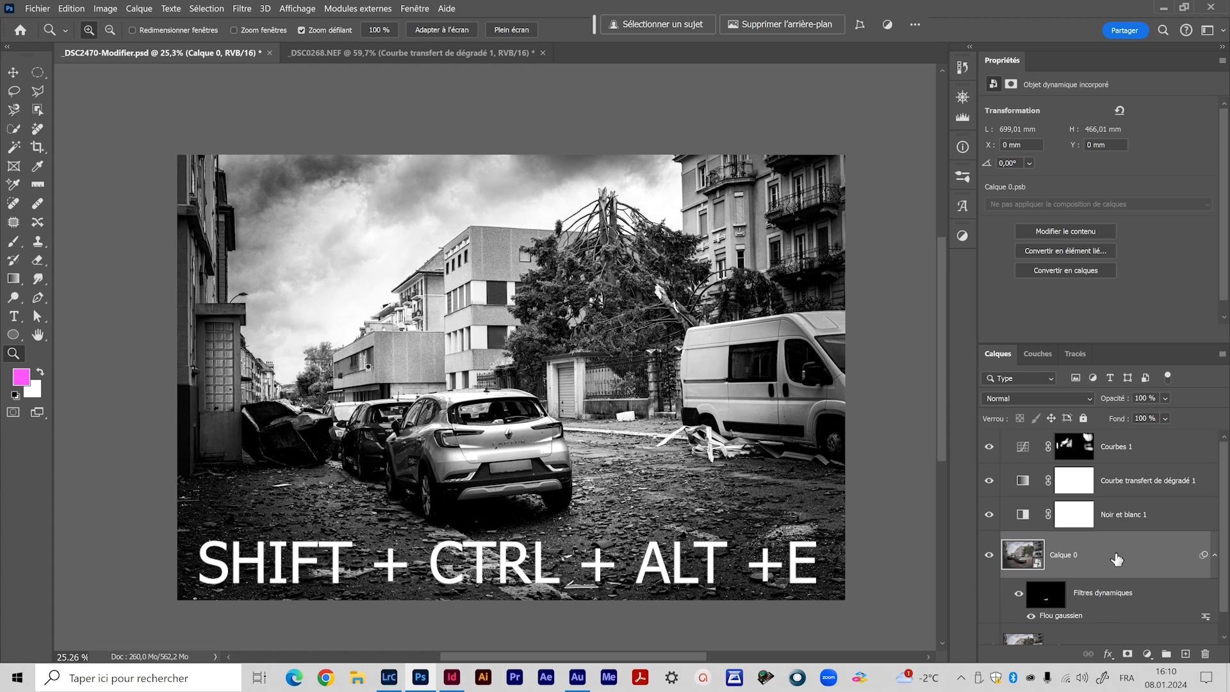
key(ctrl+shift+alt+e)
drag(1107, 559, 1101, 427)
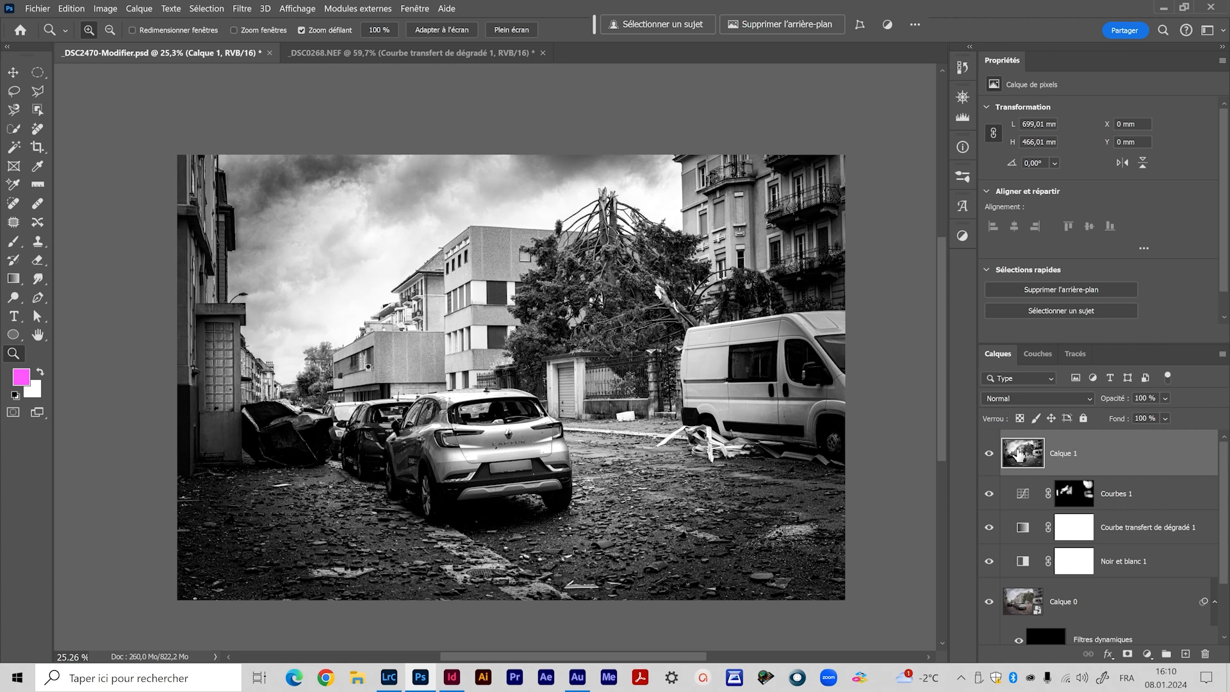
drag(989, 493, 989, 605)
click(990, 455)
click(990, 455)
Rename the merged layer nb and convert it to a smart object
double_click(1068, 454)
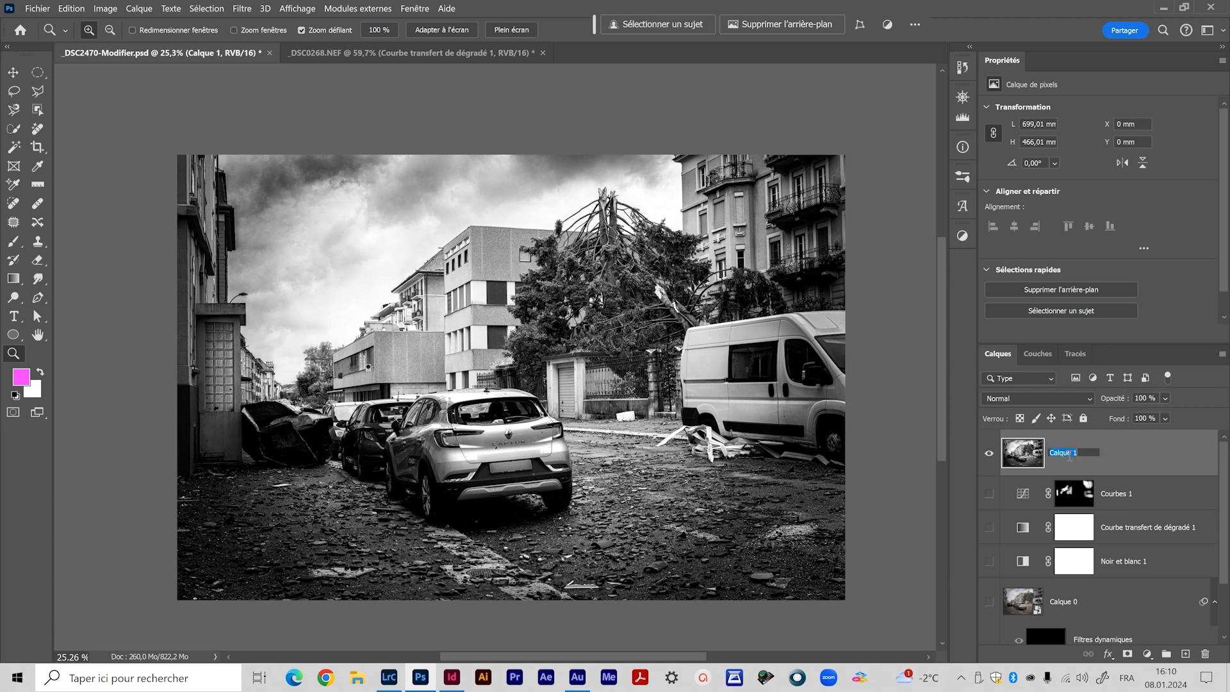
text(nb)
key(Return)
right_click(1115, 458)
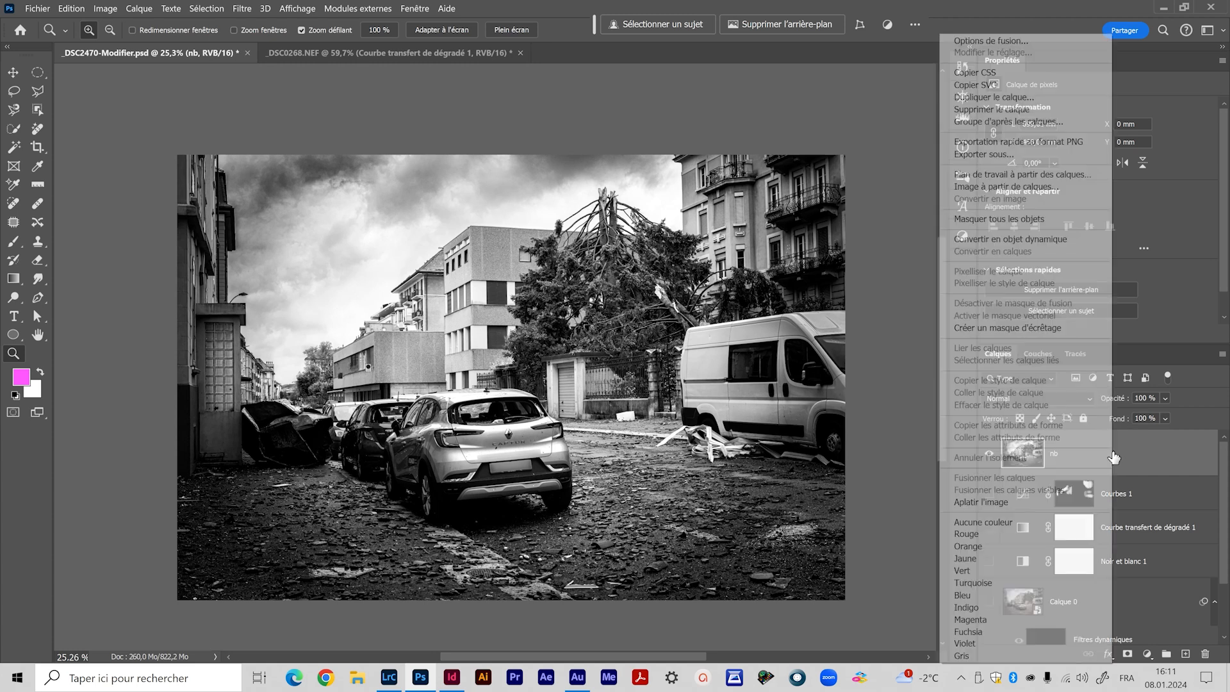
click(1011, 238)
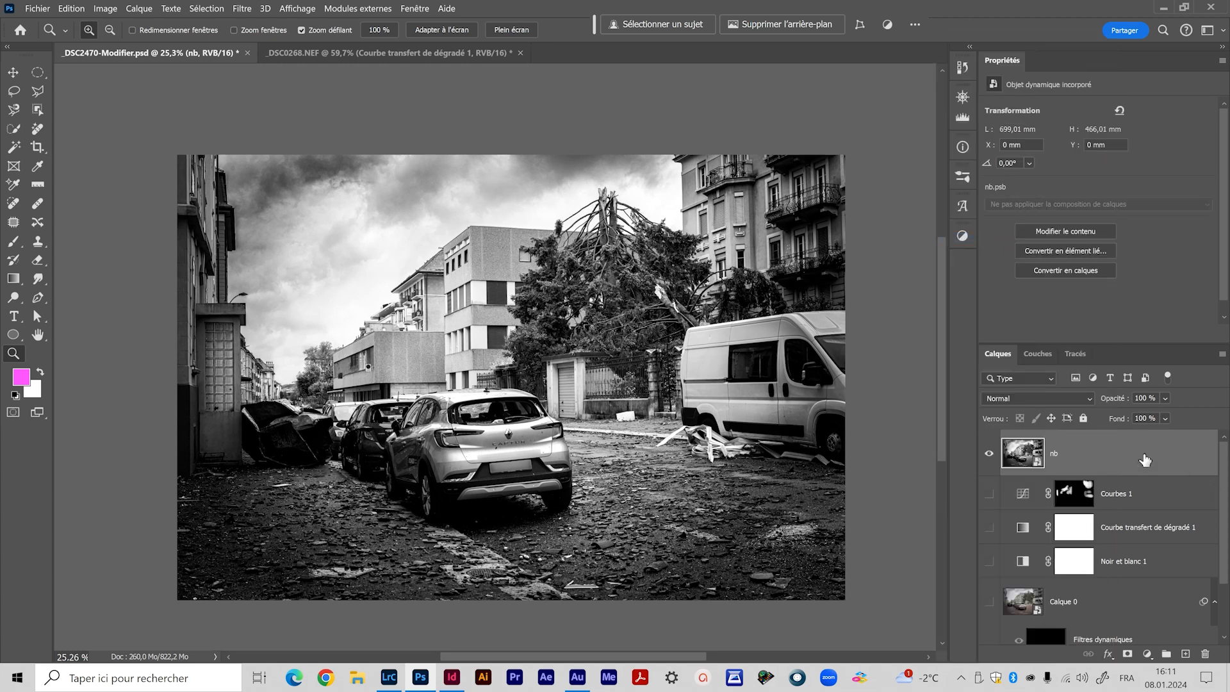
Open the Camera Raw filter on the nb layer and set Tons clairs to -2, Tons foncés to +11 and Noirs to +21
click(242, 8)
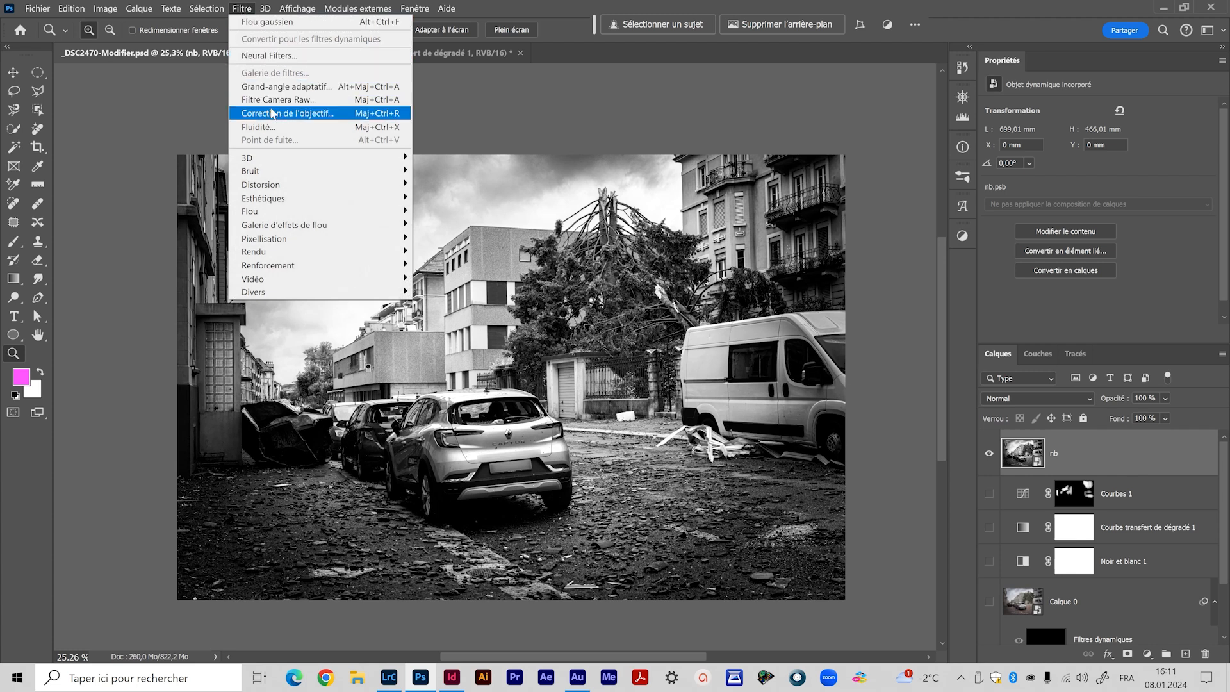
click(276, 99)
mouse_move(1092, 305)
mouse_down()
mouse_move(1125, 305)
mouse_move(1102, 308)
mouse_up()
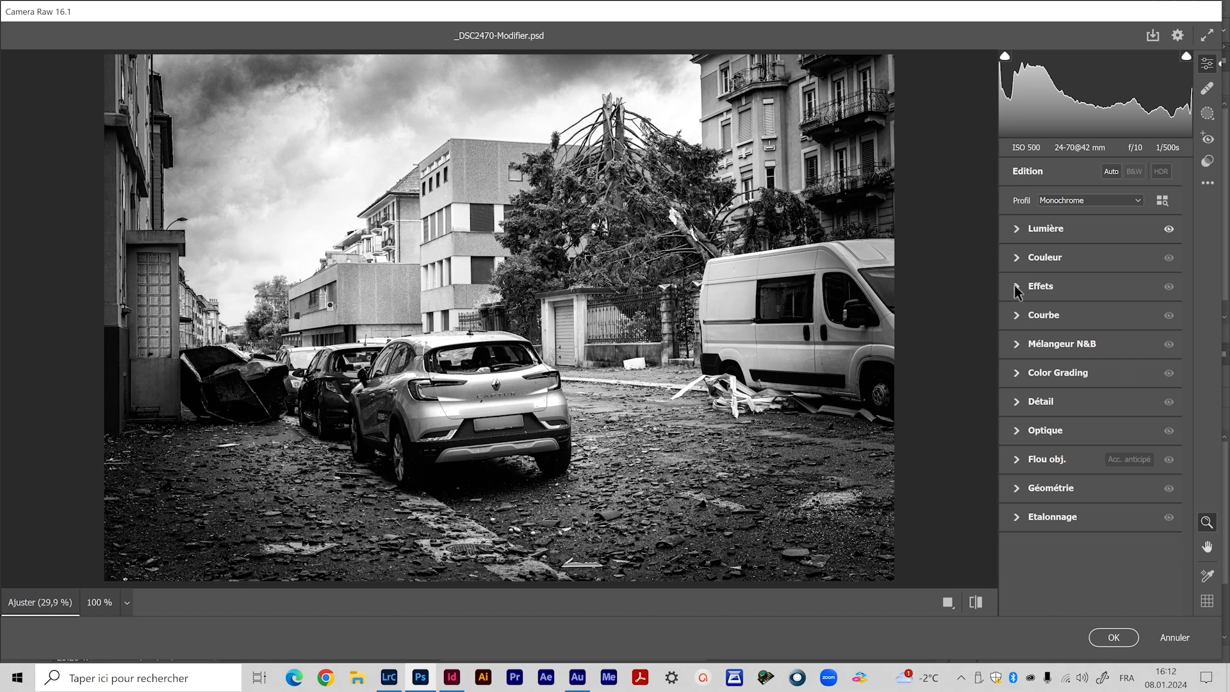
Try a strong Clarté of +80, reduce it to +26, and set Textures to +17
click(1018, 285)
drag(1090, 338, 1103, 339)
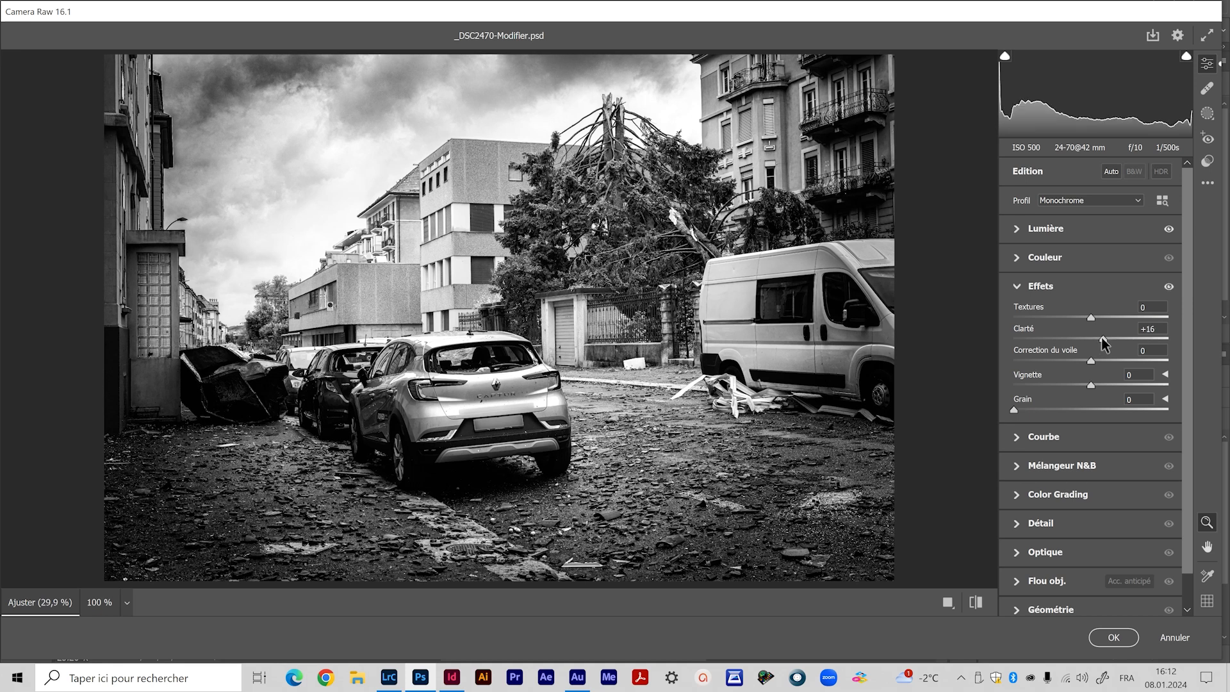
drag(1103, 338, 1152, 346)
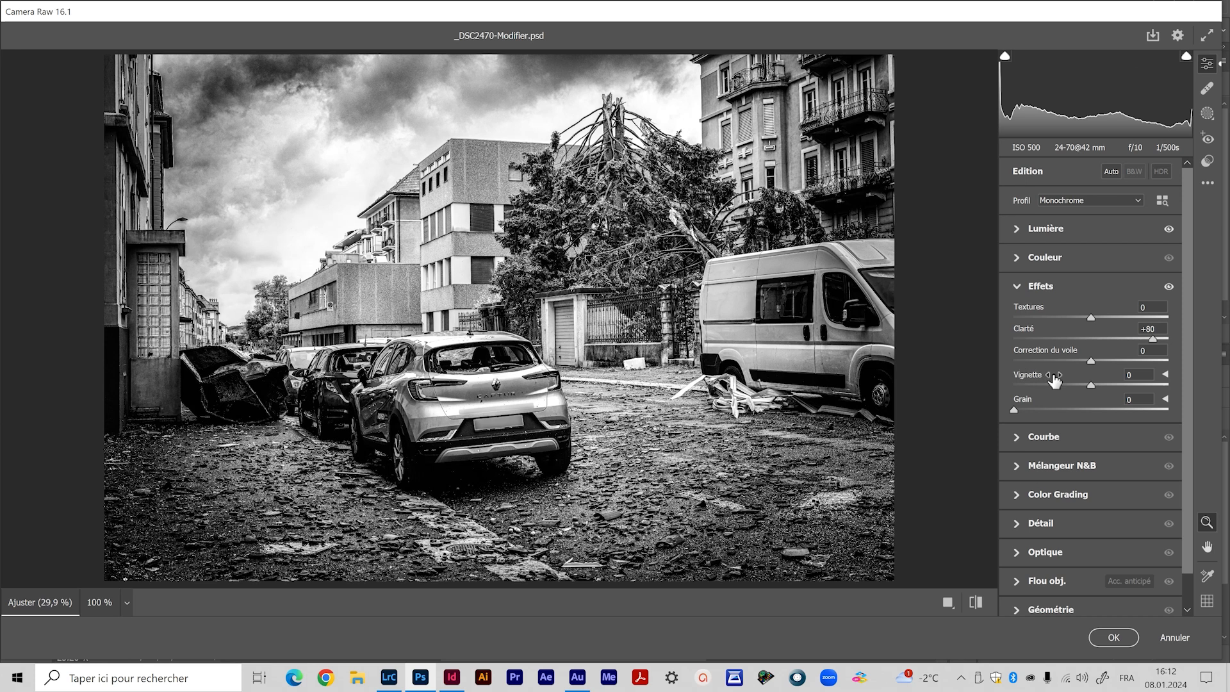
drag(1148, 338, 1113, 345)
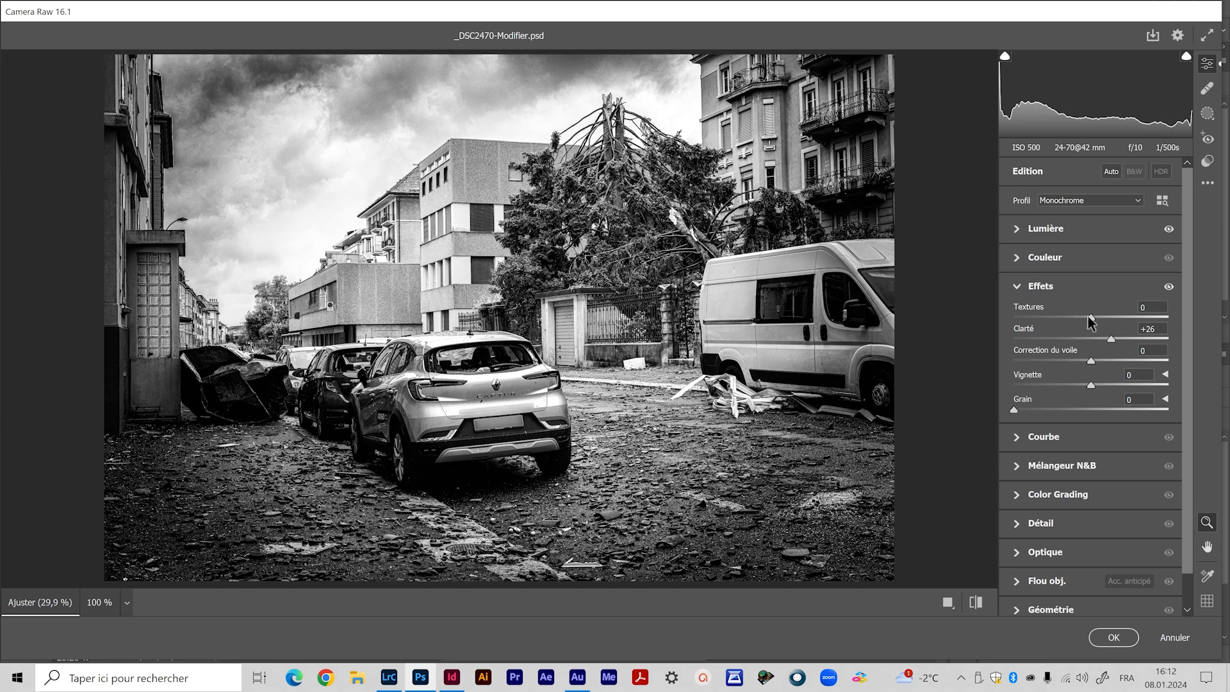
mouse_move(1091, 320)
mouse_down()
mouse_move(1070, 323)
mouse_move(1121, 320)
mouse_move(1089, 322)
mouse_move(1118, 324)
mouse_move(1103, 320)
mouse_up()
Examine the Lumière settings and compare the photo with and without the Effets adjustments
click(1044, 228)
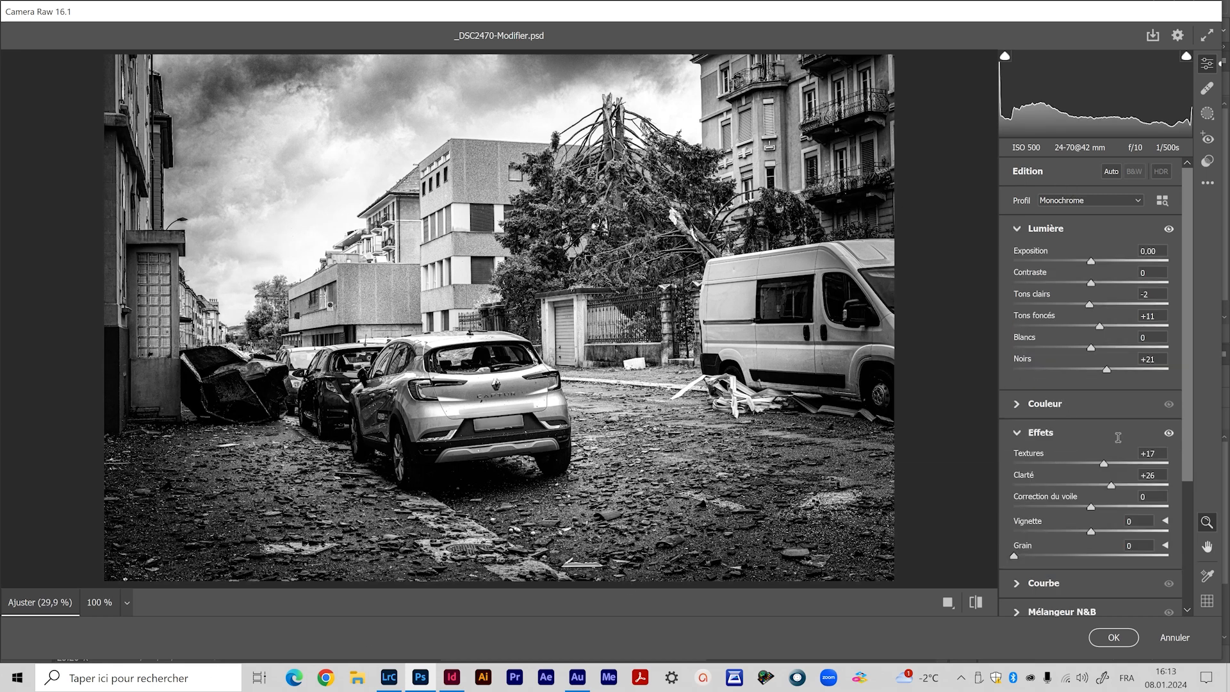
click(1170, 434)
click(1169, 434)
click(1170, 434)
click(1169, 433)
click(1170, 434)
click(1170, 434)
Set Clarté to +19 and Textures to +15, and apply the Camera Raw filter to the nb layer
drag(1112, 487, 1103, 487)
click(1018, 229)
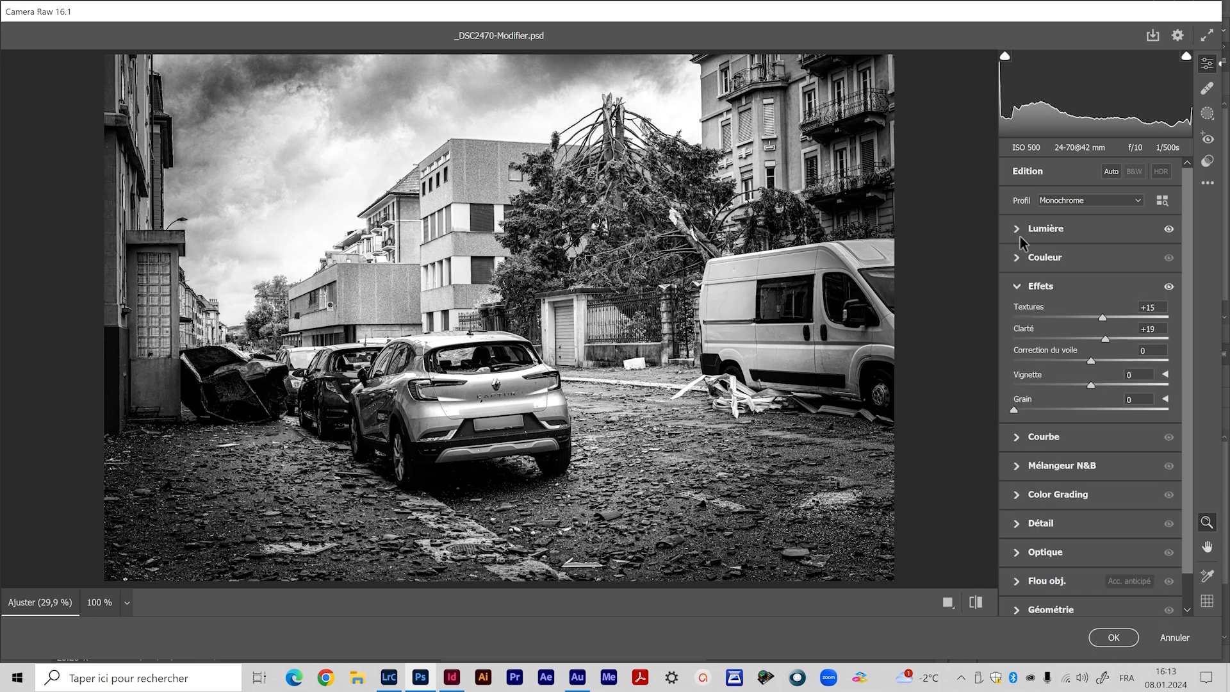
click(1118, 638)
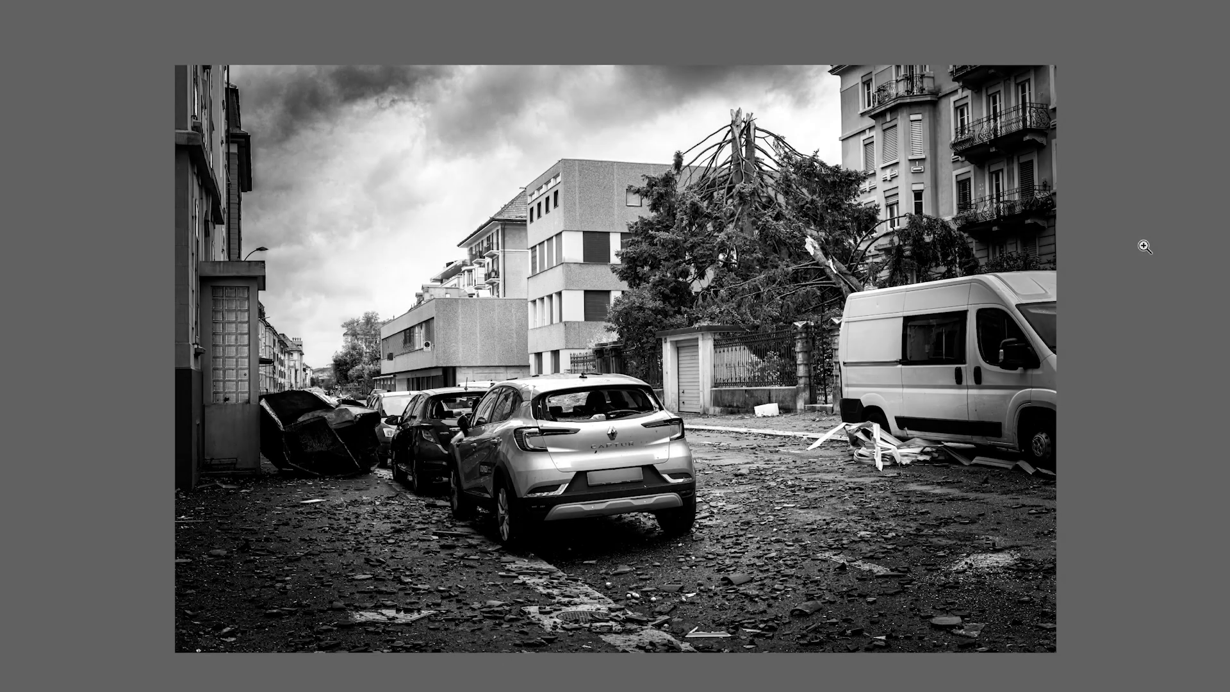